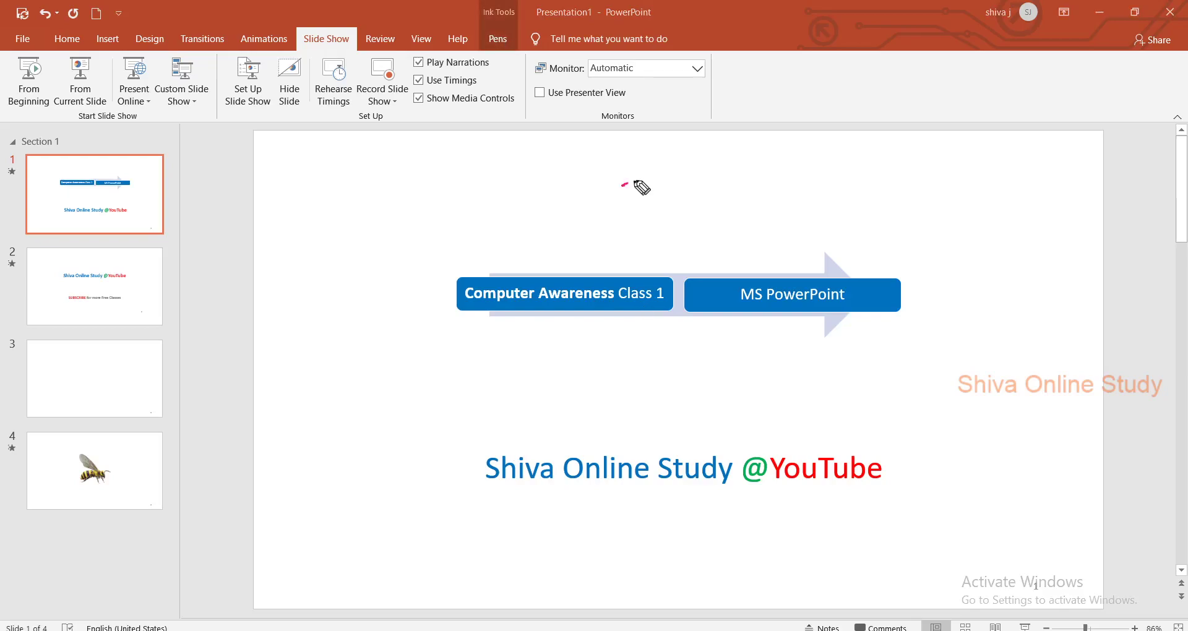
- Handwrite a short pen note above the title banner, then leave eraser mode
mouse_move(636, 192)
left_mouse_down()
mouse_move(609, 220)
mouse_move(670, 192)
left_mouse_up()
mouse_move(684, 179)
left_mouse_down()
mouse_move(684, 198)
mouse_move(705, 151)
left_mouse_up()
key("Escape")
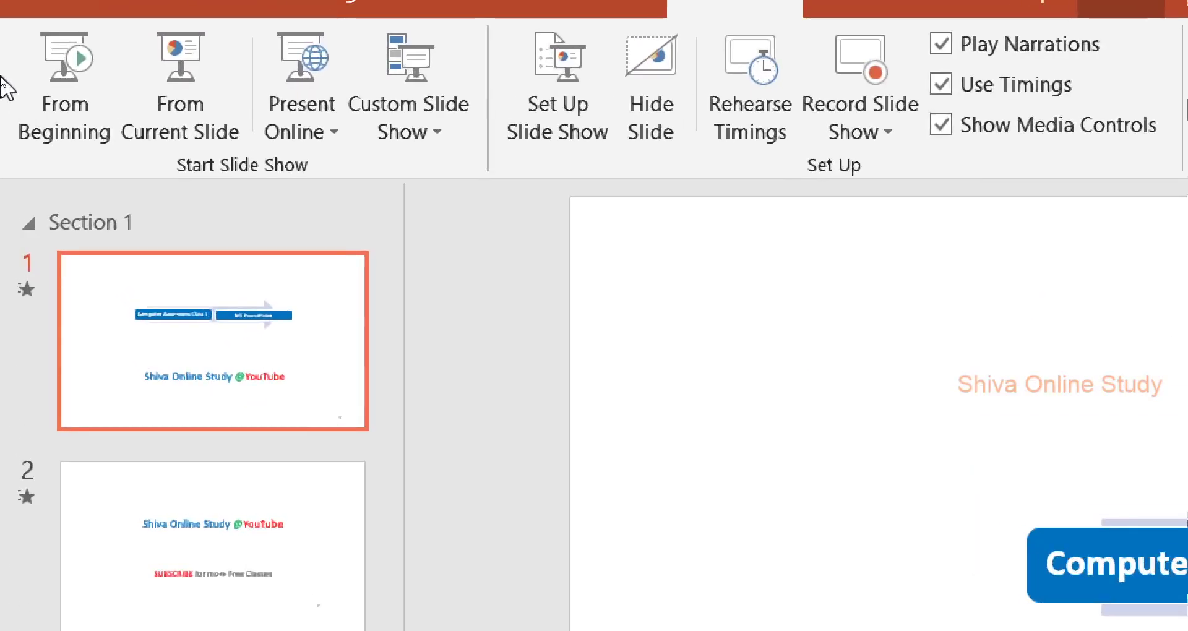
scroll(6, 90, "up", 2)
scroll(6, 90, "up", 1)
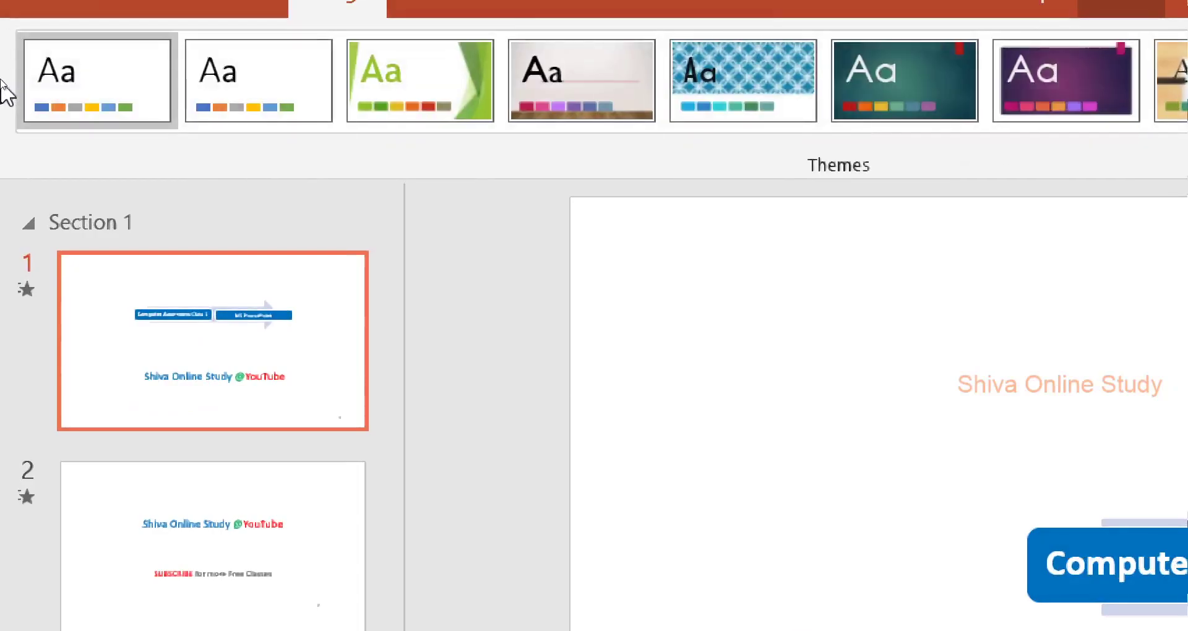
scroll(6, 89, "down", 2)
scroll(6, 90, "down", 1)
scroll(6, 89, "down", 1)
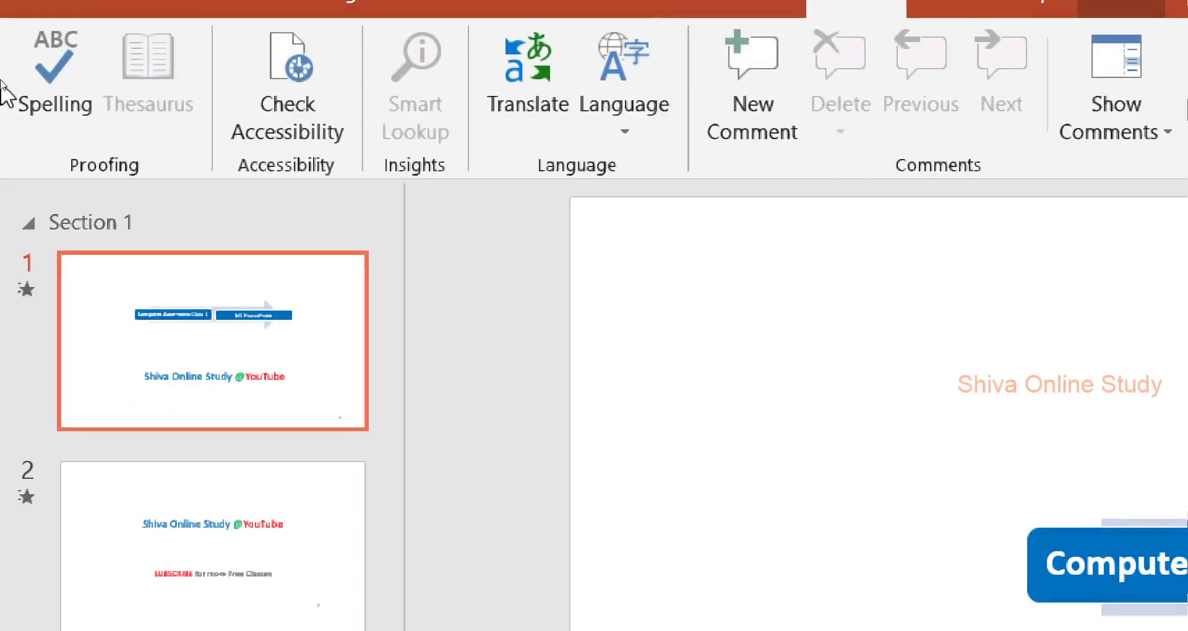
scroll(2, 80, "up", 1)
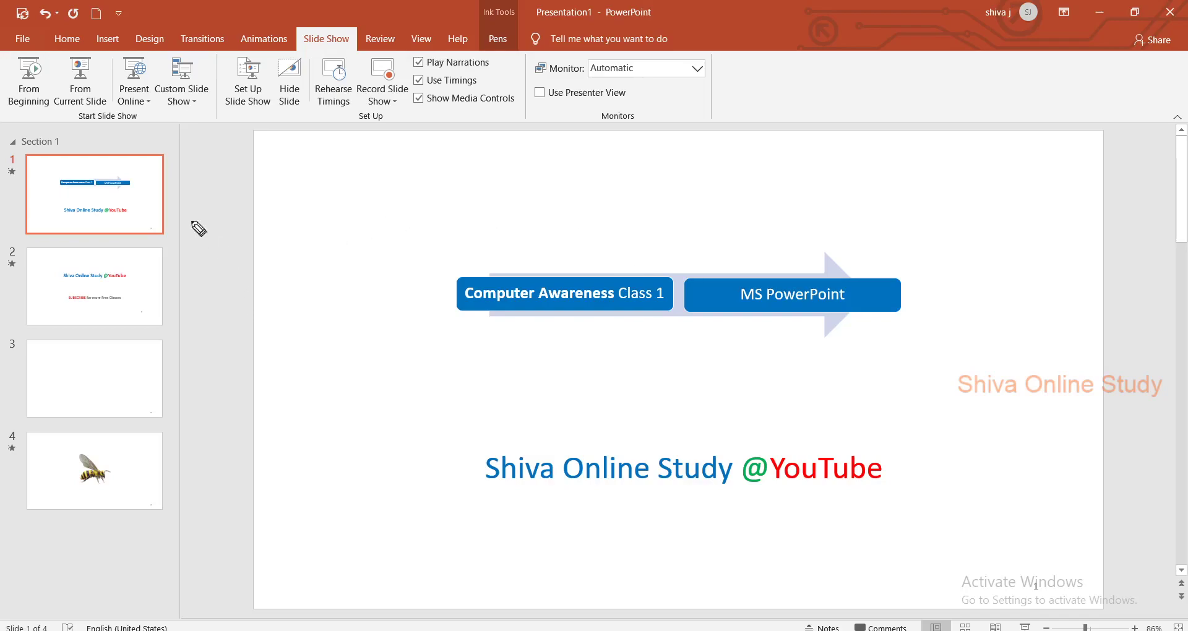
- Draw practice pen strokes around the slide, erase all the ink, and start the slide show
mouse_move(195, 202)
left_mouse_down()
mouse_move(263, 407)
mouse_move(190, 439)
left_mouse_up()
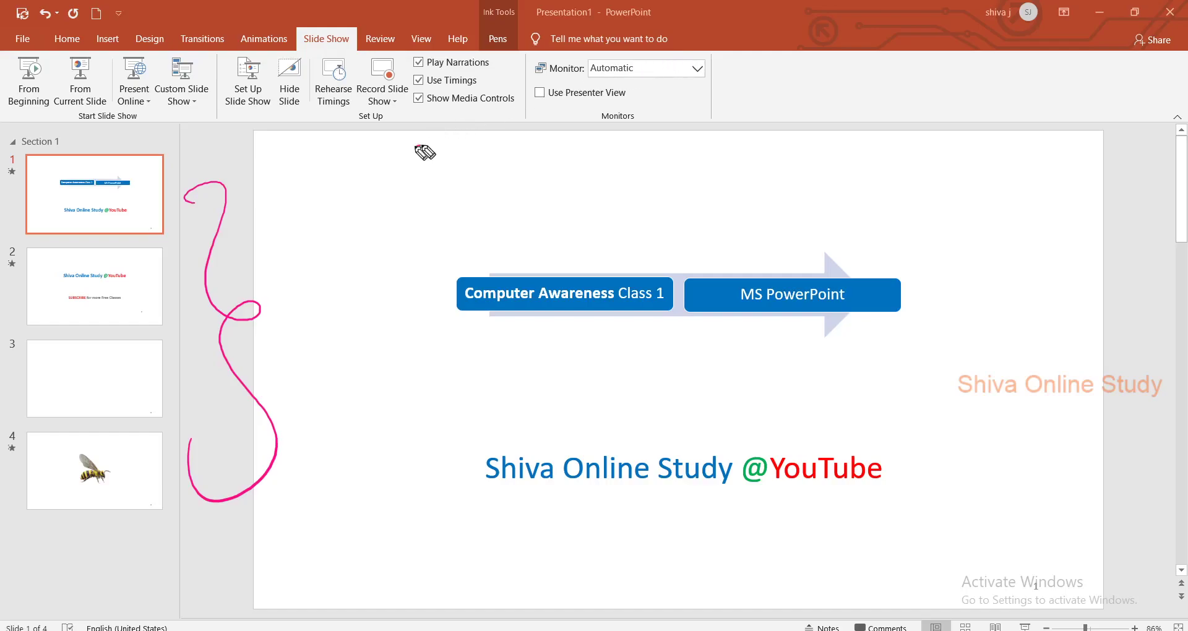
left_click_drag(415, 146, 518, 97)
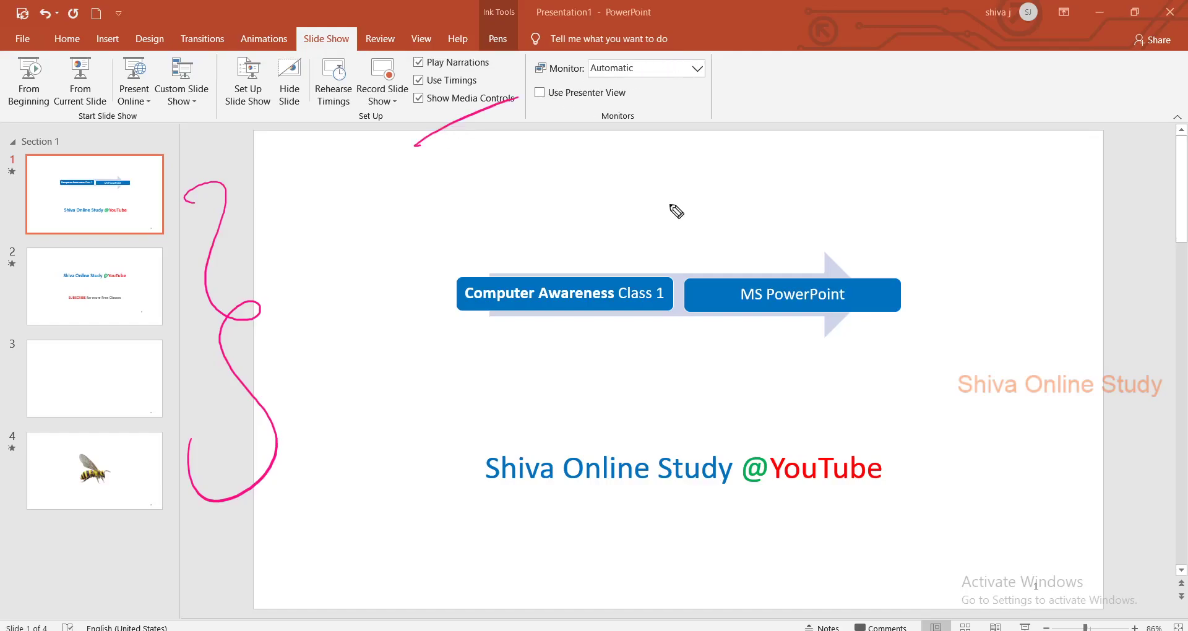
left_click_drag(432, 197, 416, 225)
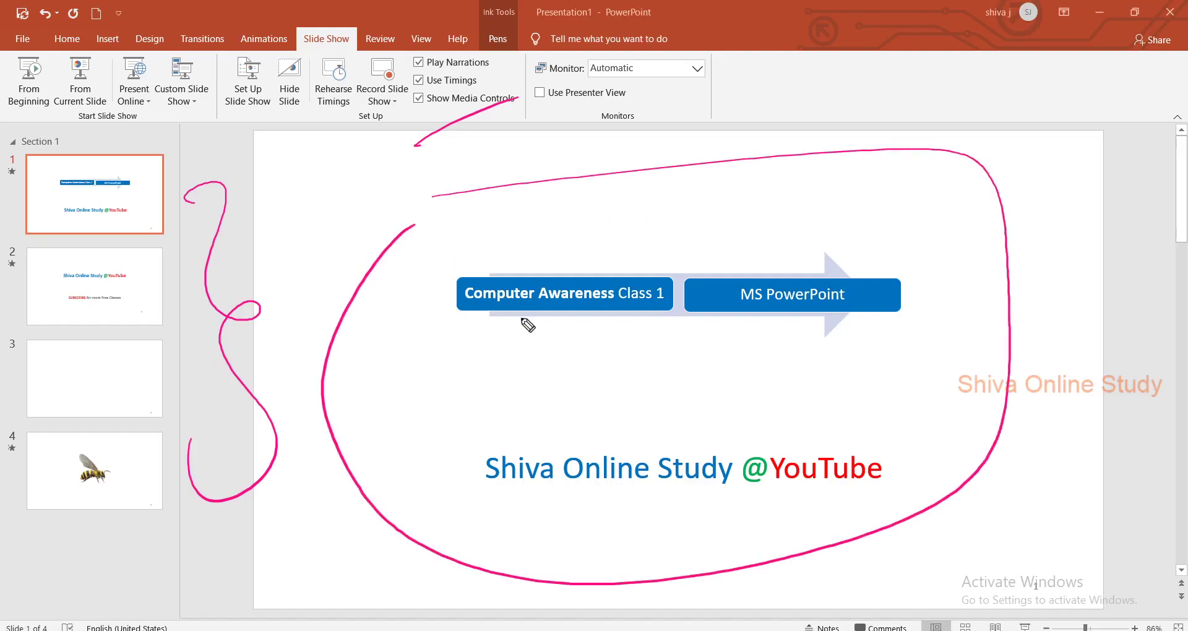
key("ctrl+z")
key("ctrl+z")
key("ctrl+z")
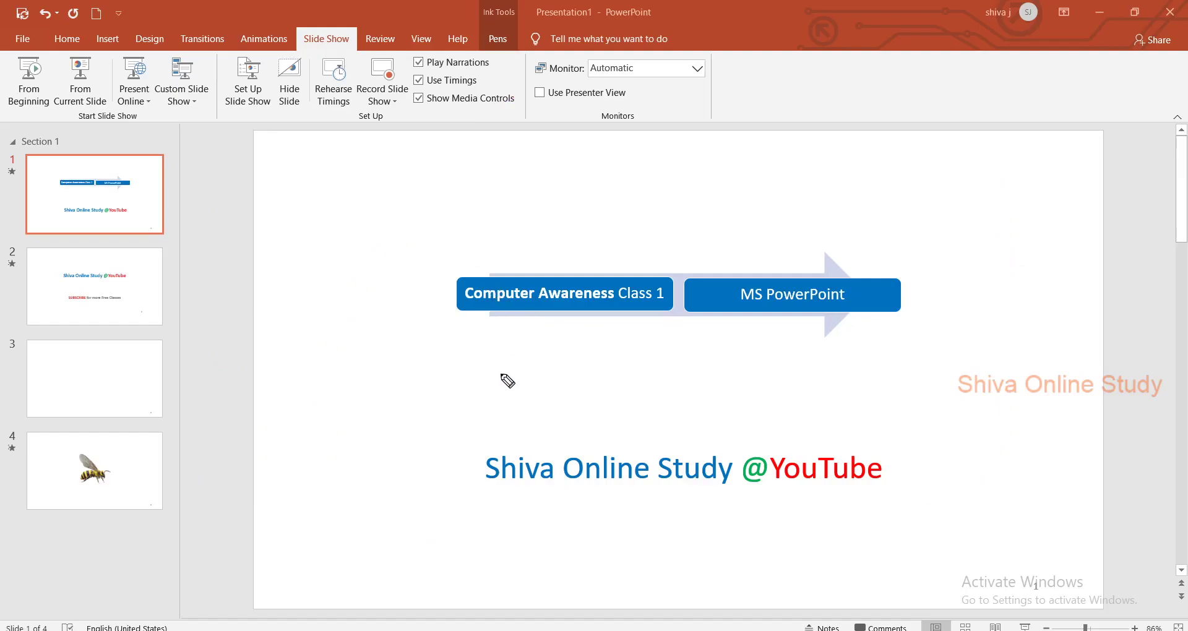
key("F5")
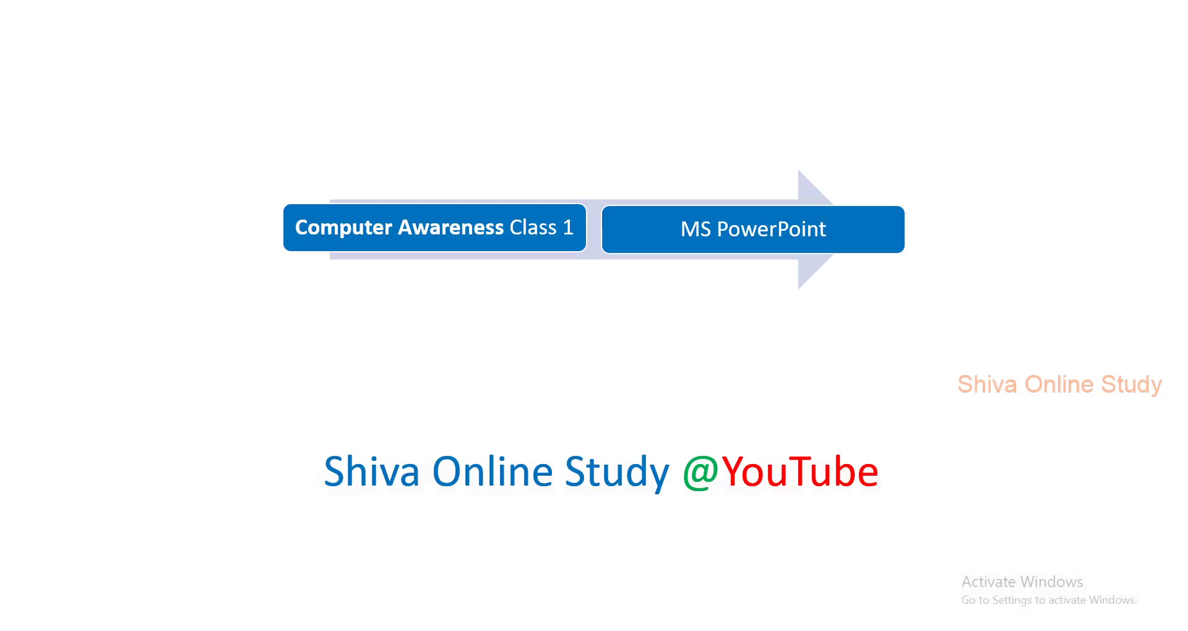
- End the slide show and handwrite '1-500' and a circled 384 on the title slide
key("Escape")
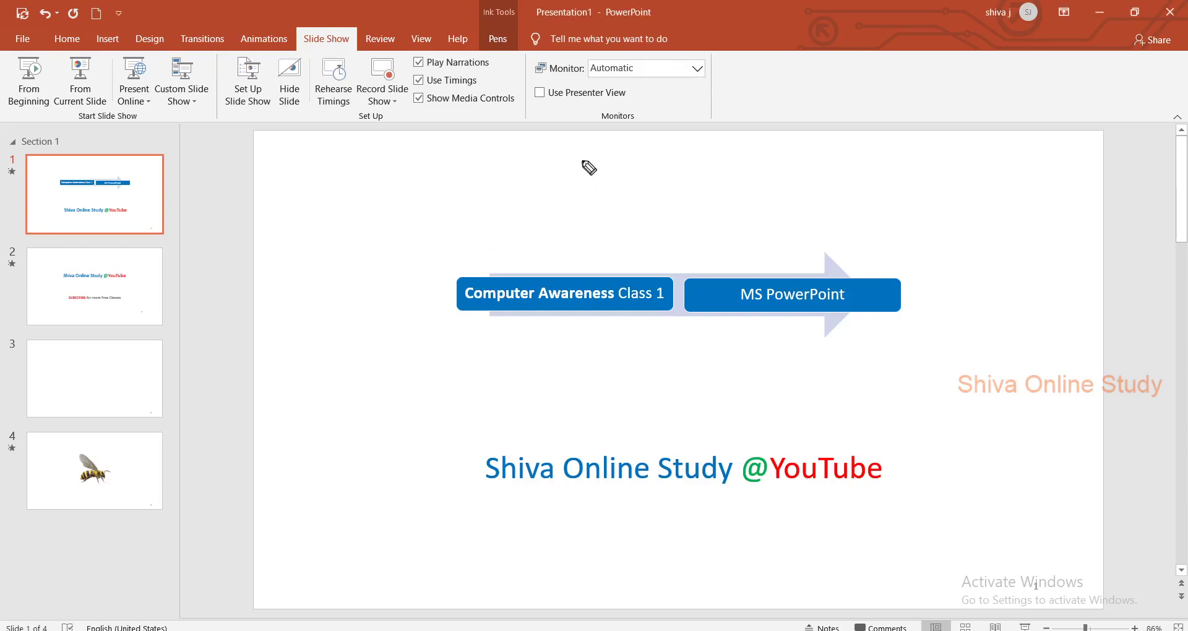
mouse_move(583, 160)
left_mouse_down()
mouse_move(585, 204)
mouse_move(633, 179)
mouse_move(647, 197)
mouse_move(723, 175)
left_mouse_up()
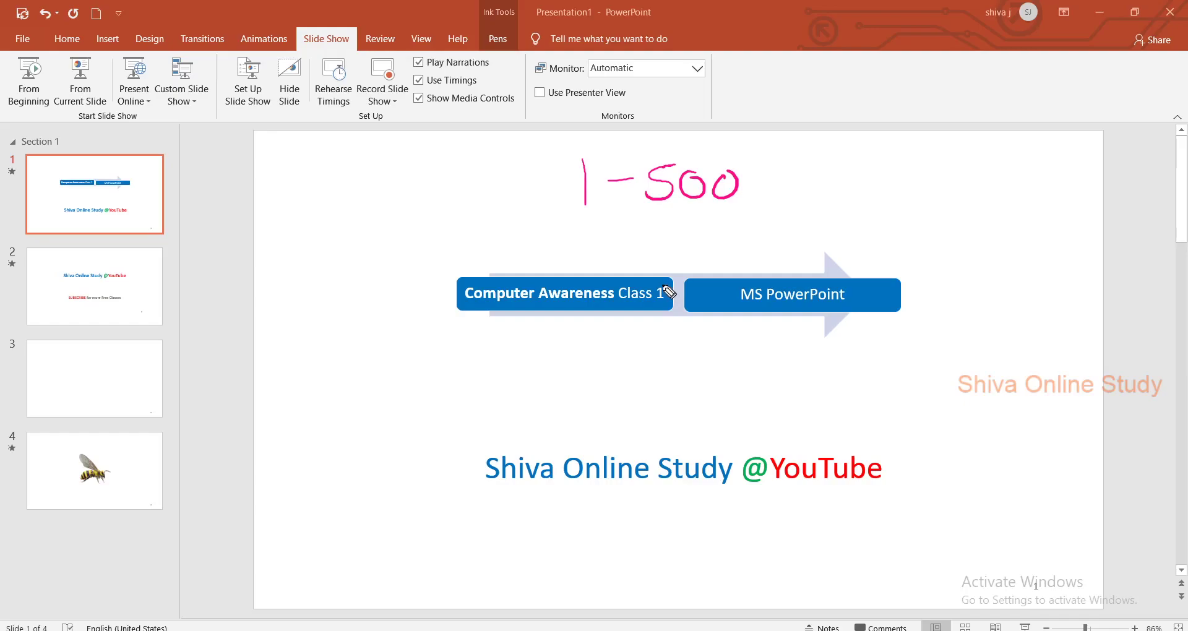
left_click_drag(880, 186, 902, 183)
left_click_drag(923, 171, 925, 201)
mouse_move(977, 167)
left_mouse_down()
mouse_move(979, 194)
mouse_move(960, 178)
left_mouse_up()
mouse_move(986, 170)
left_mouse_down()
mouse_move(1000, 186)
mouse_move(993, 210)
left_mouse_up()
mouse_move(966, 139)
left_mouse_down()
mouse_move(1037, 180)
mouse_move(989, 160)
left_mouse_up()
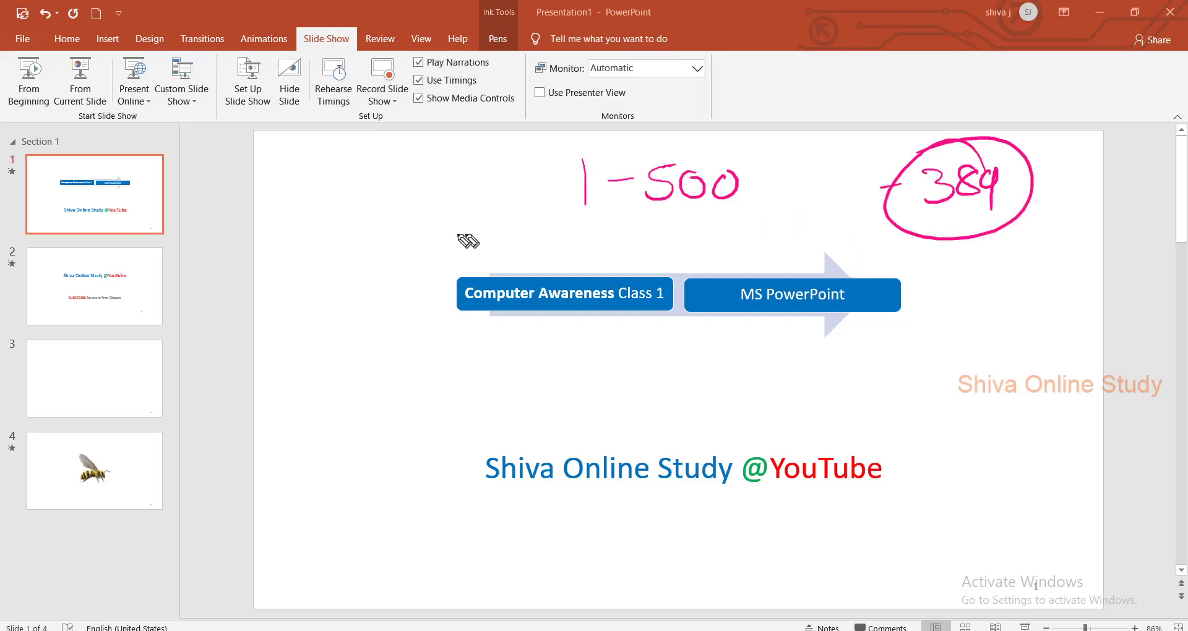
- Add a circled 1 and an upward arrow, then erase all the pen annotations
left_click_drag(312, 220, 318, 257)
mouse_move(321, 195)
left_mouse_down()
mouse_move(321, 276)
mouse_move(300, 203)
left_mouse_up()
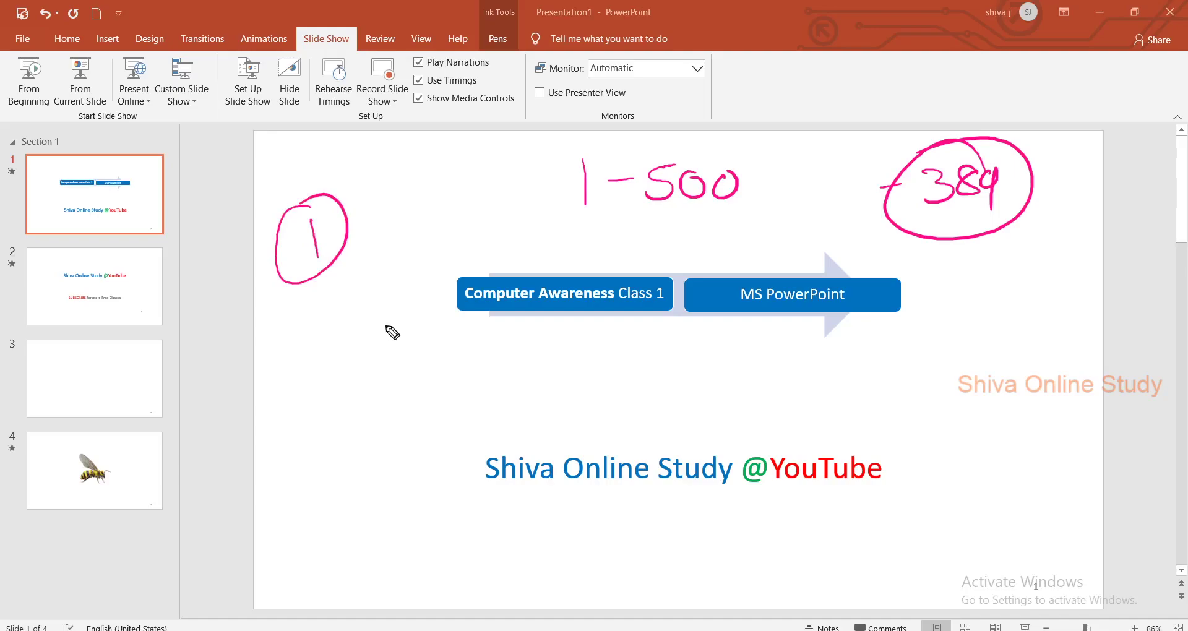
mouse_move(391, 405)
left_mouse_down()
mouse_move(389, 285)
mouse_move(429, 318)
left_mouse_up()
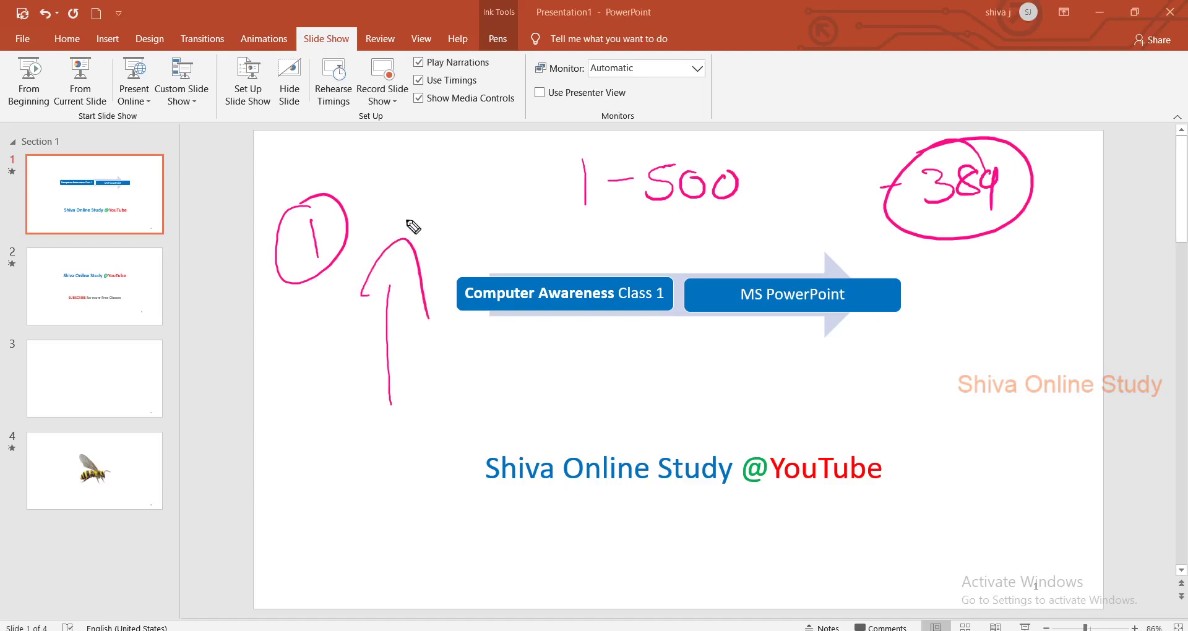
key("e")
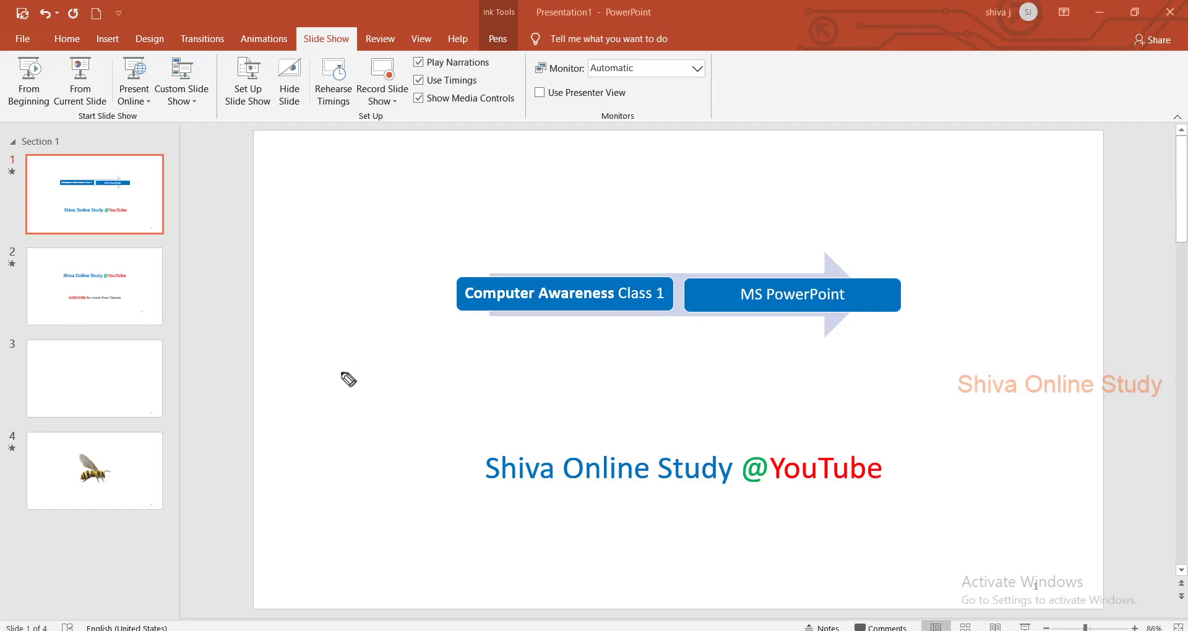
- Handwrite and circle '384 yaa' below the banner, erase it, then go to blank slide 3
left_click_drag(338, 370, 349, 410)
left_click_drag(414, 354, 519, 427)
mouse_move(539, 375)
left_mouse_down()
mouse_move(543, 403)
mouse_move(578, 401)
left_mouse_up()
left_click_drag(568, 335, 442, 335)
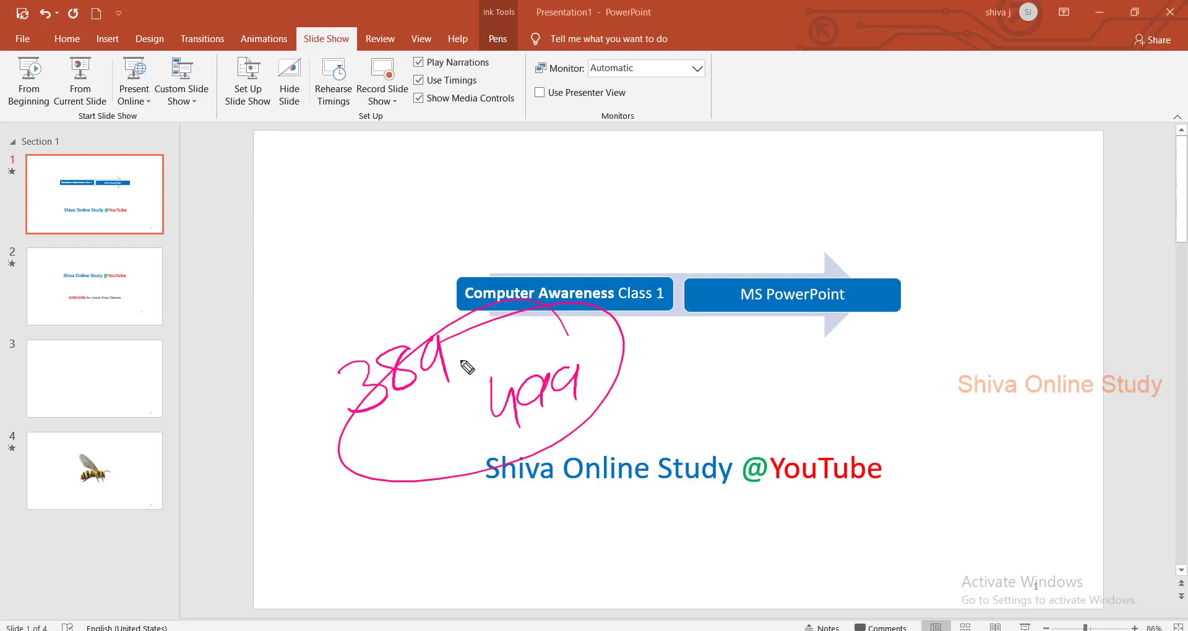
key("ctrl+z")
left_click(133, 388)
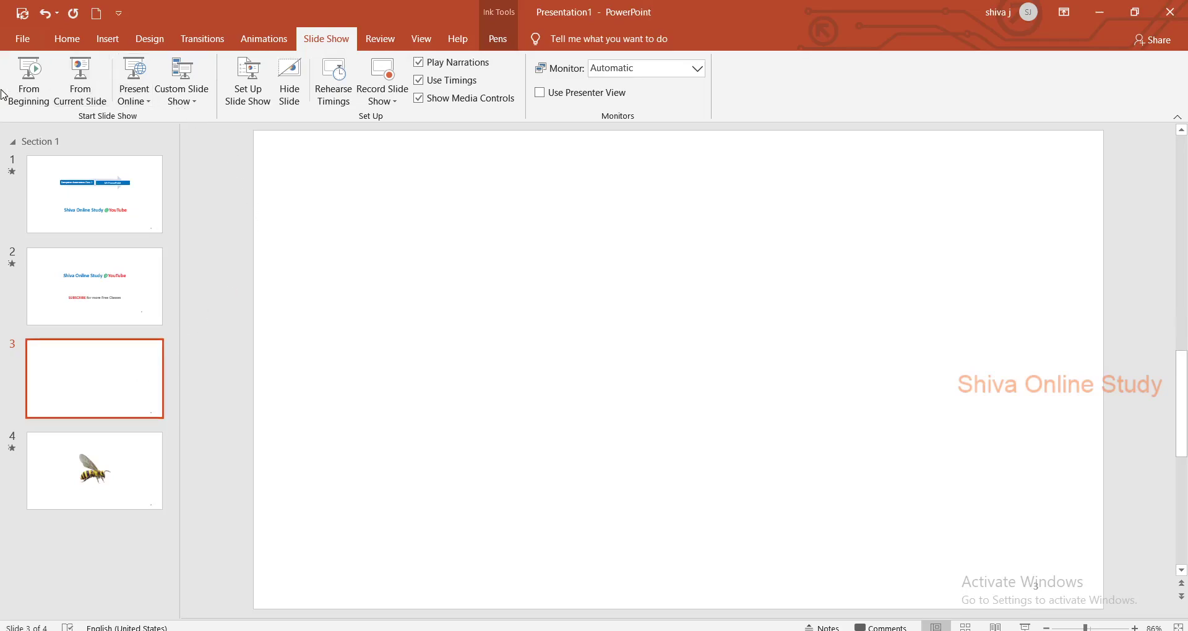
- Play the slide show From Beginning, then end it with Esc
left_click(20, 81)
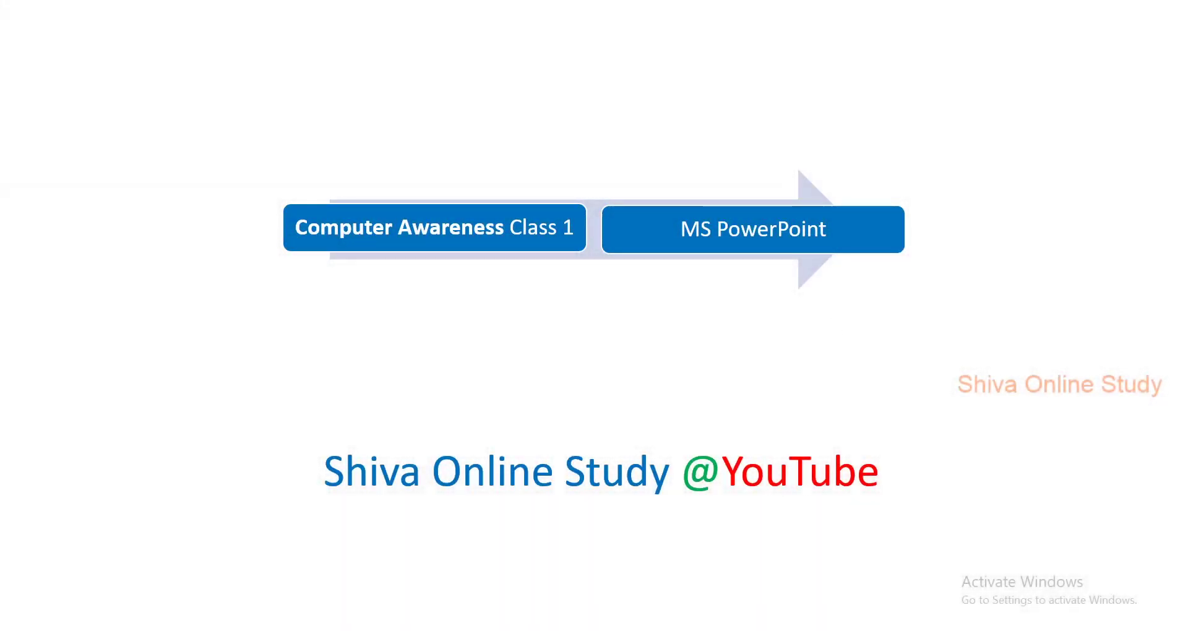
key("Escape")
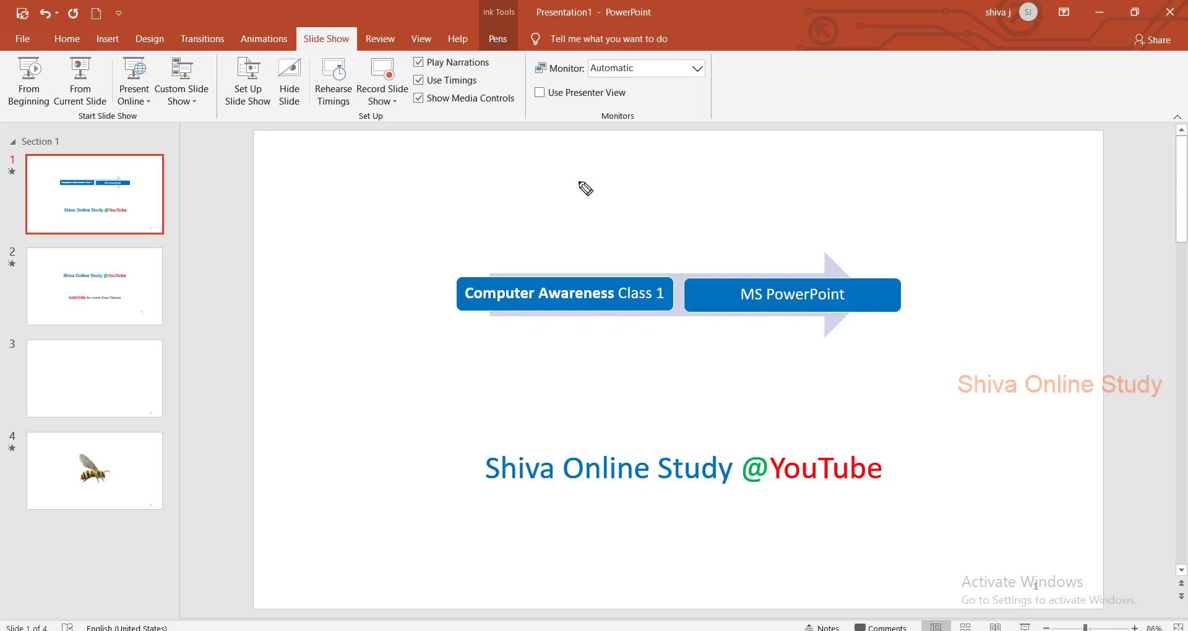
left_click_drag(584, 168, 586, 211)
mouse_move(583, 167)
left_mouse_down()
mouse_move(604, 167)
mouse_move(603, 183)
mouse_move(637, 177)
mouse_move(616, 197)
left_mouse_up()
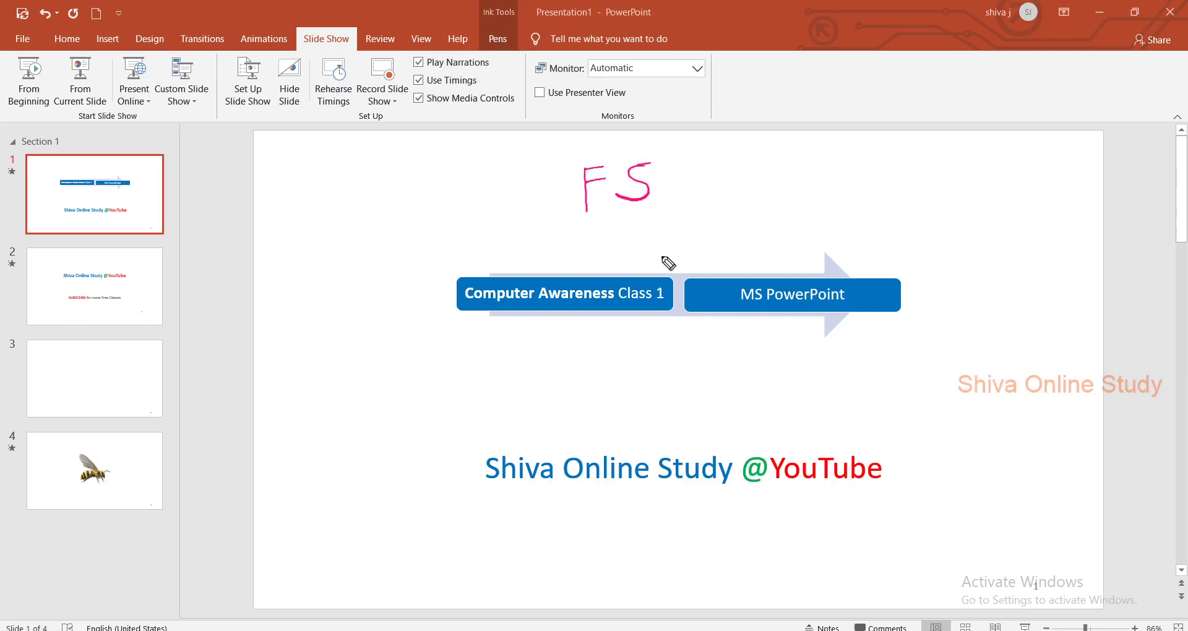
mouse_move(668, 151)
left_mouse_down()
mouse_move(629, 257)
mouse_move(603, 150)
left_mouse_up()
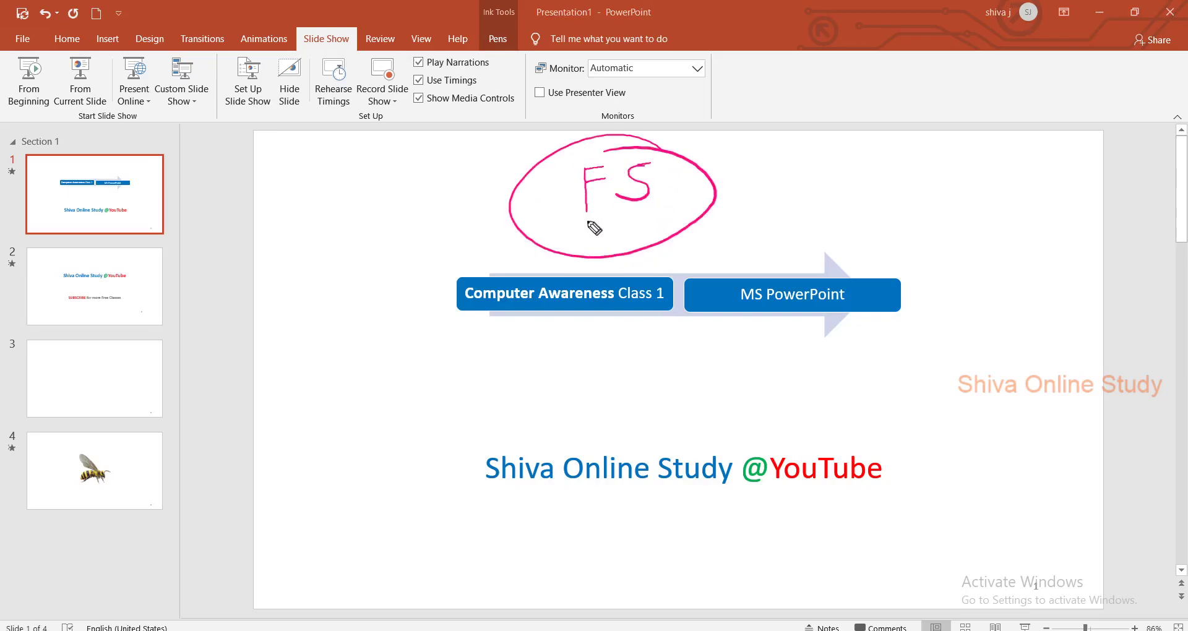
left_click_drag(260, 166, 25, 146)
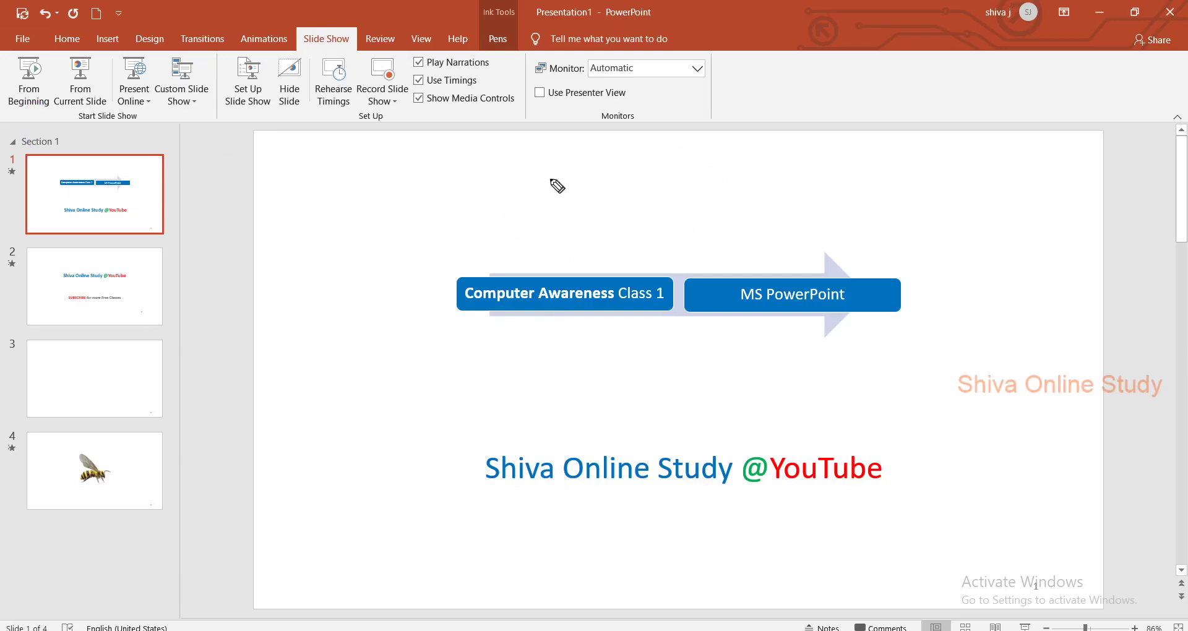
left_click_drag(538, 170, 547, 207)
mouse_move(614, 168)
left_mouse_down()
mouse_move(647, 196)
mouse_move(523, 162)
left_mouse_up()
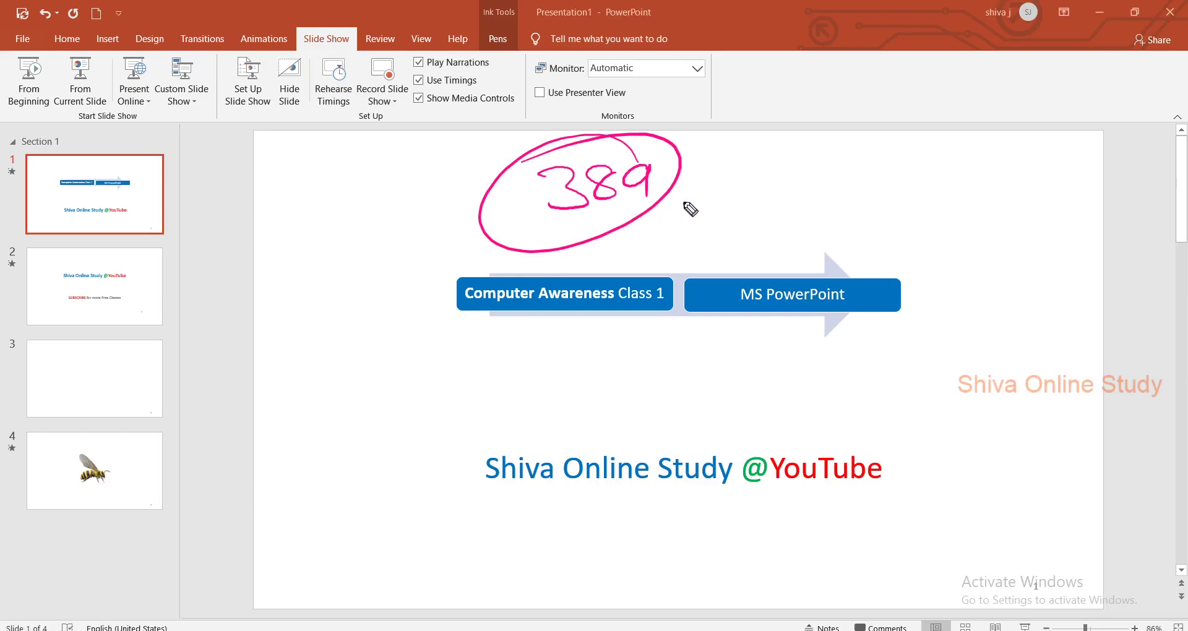
left_click_drag(689, 180, 821, 143)
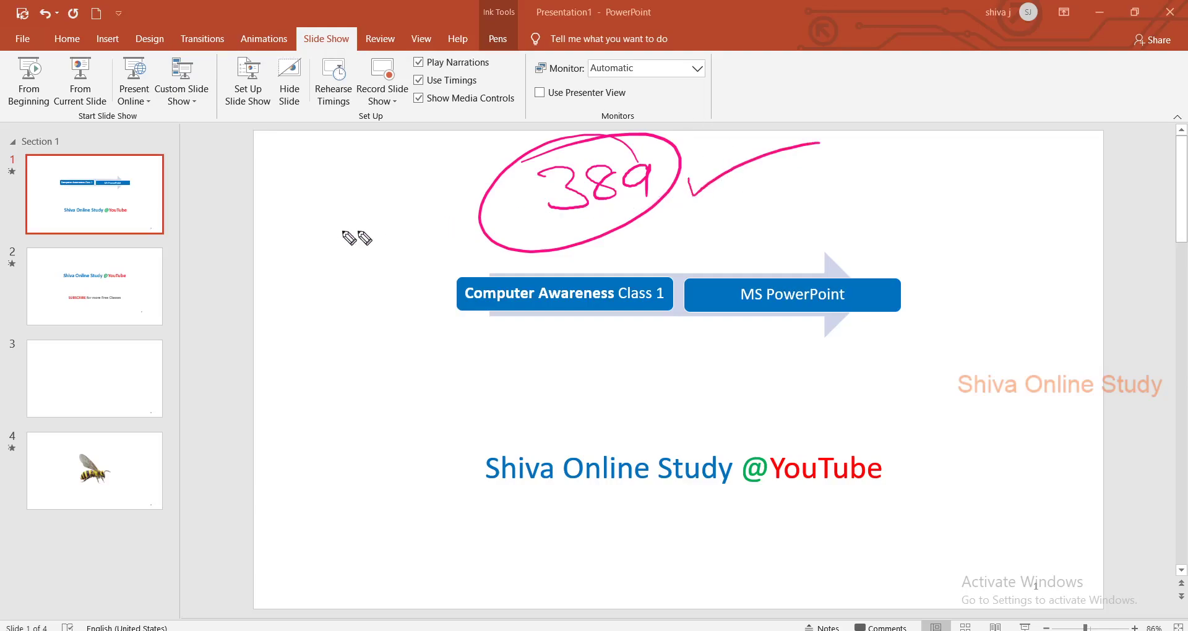
left_click_drag(276, 205, 179, 113)
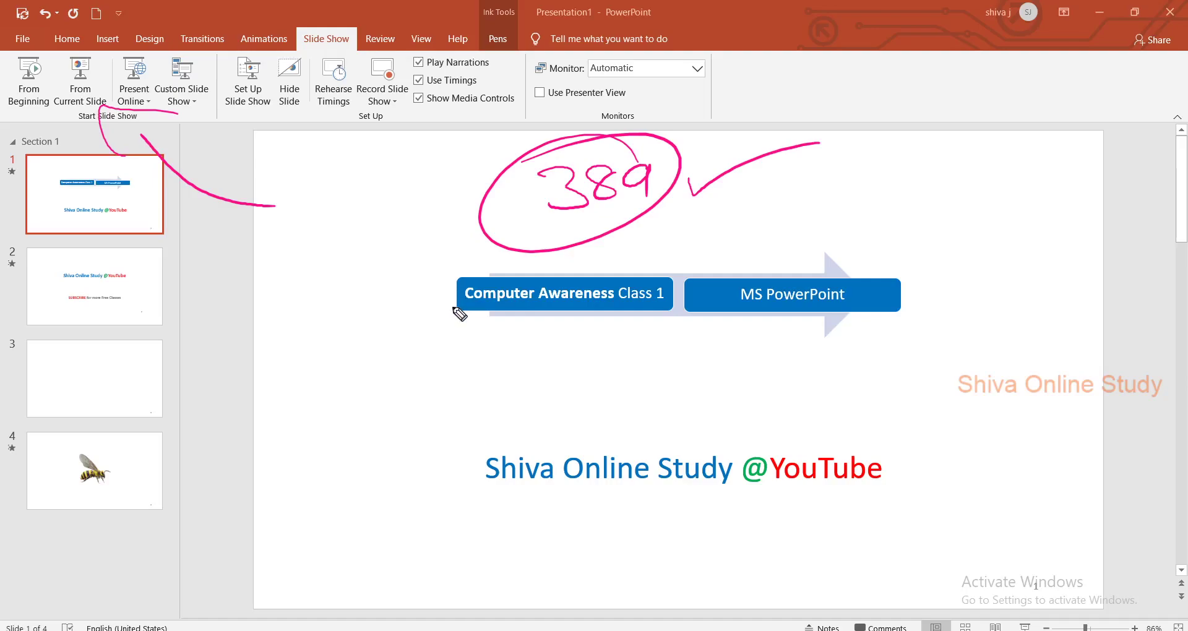
key("e")
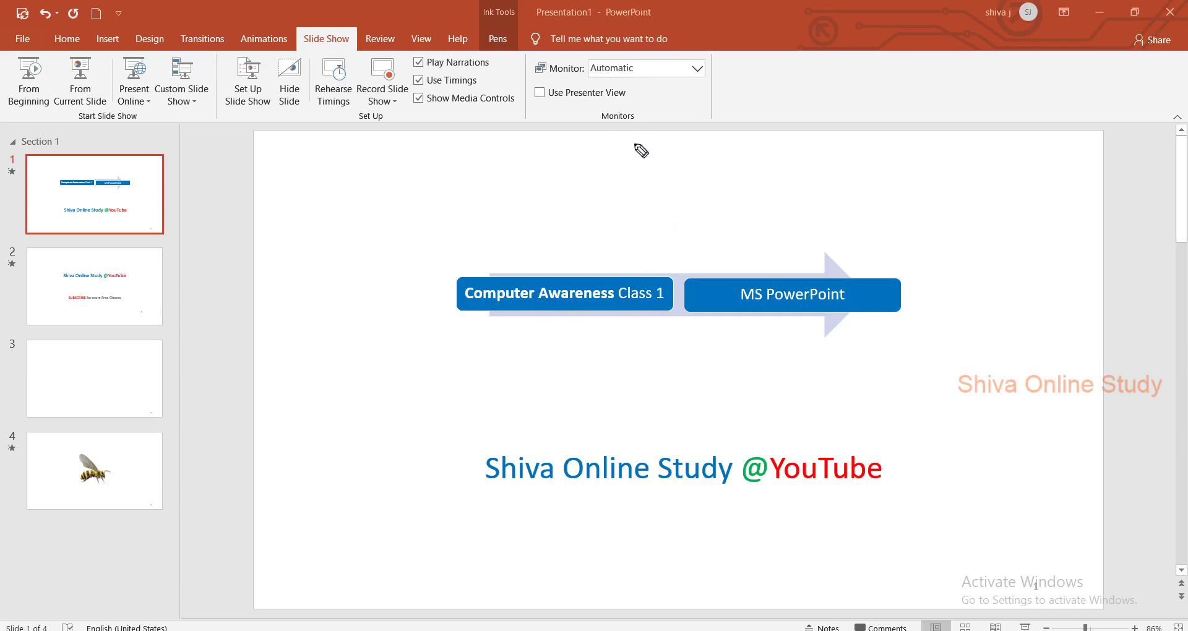
- Handwrite FS and a shortcut note near the top of slide 1 in pink ink
left_click_drag(645, 147, 647, 183)
mouse_move(645, 147)
left_mouse_down()
mouse_move(665, 146)
mouse_move(675, 178)
left_mouse_up()
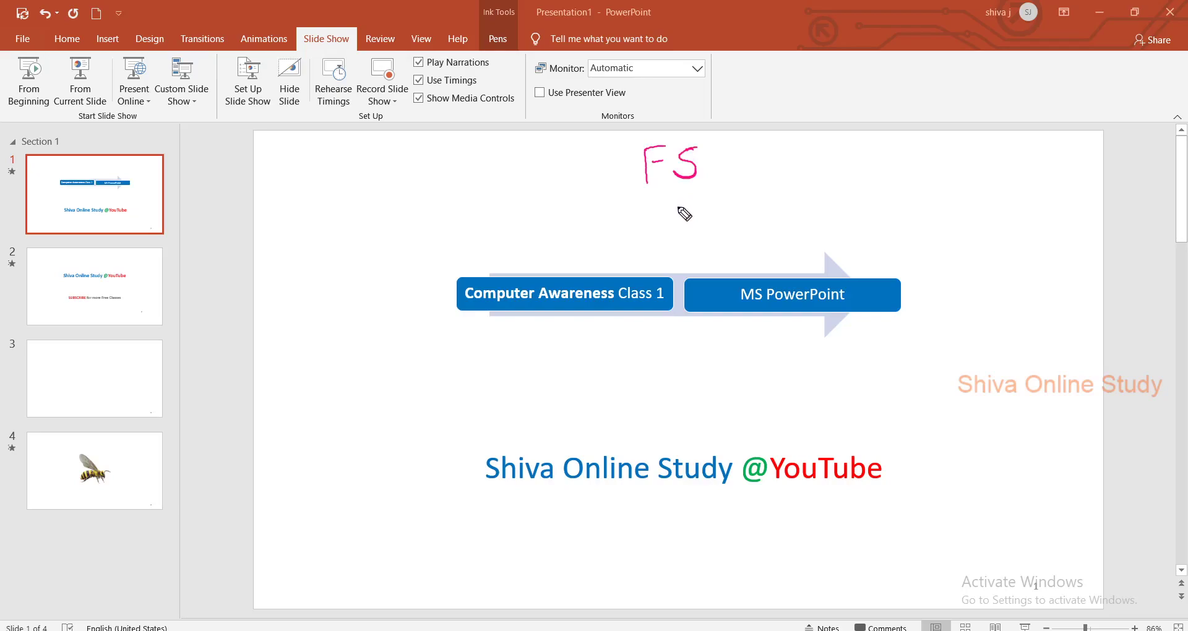
mouse_move(564, 220)
left_mouse_down()
mouse_move(523, 251)
mouse_move(586, 253)
mouse_move(594, 239)
left_mouse_up()
left_click(575, 212)
mouse_move(610, 200)
left_mouse_down()
mouse_move(596, 274)
mouse_move(614, 270)
left_mouse_up()
mouse_move(641, 242)
left_mouse_down()
mouse_move(657, 239)
mouse_move(650, 252)
left_mouse_up()
mouse_move(684, 209)
left_mouse_down()
mouse_move(684, 253)
mouse_move(695, 205)
mouse_move(712, 241)
left_mouse_up()
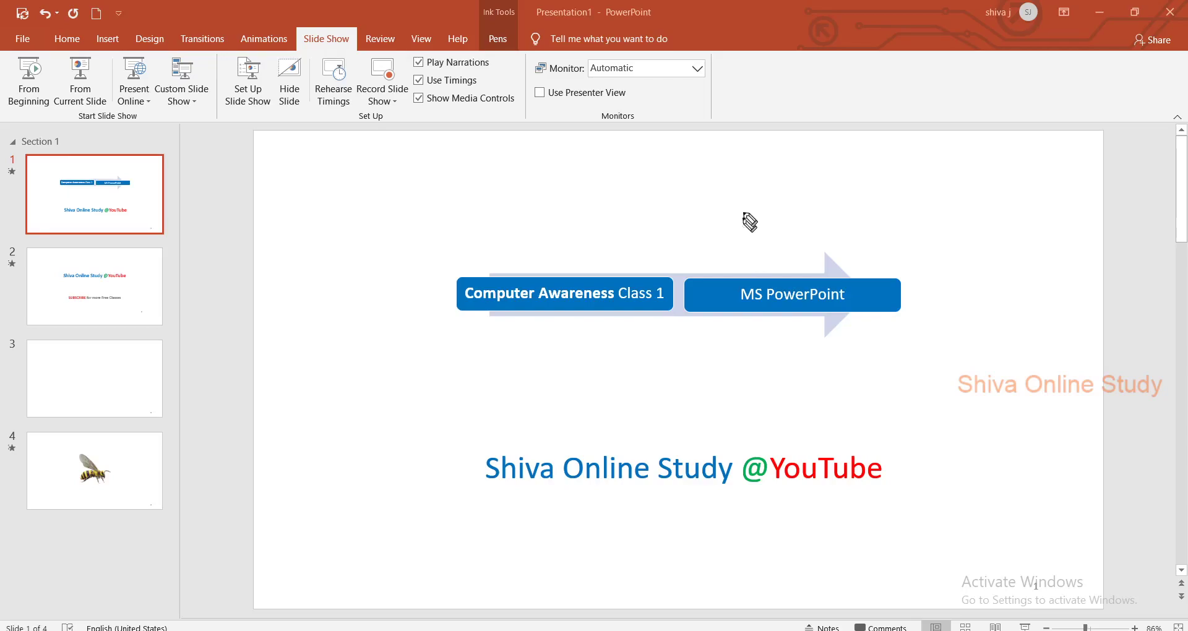
- Write a circled FS with a Shift+F5 note, erase all ink, then draw one rising stroke
left_click_drag(768, 164, 769, 208)
mouse_move(768, 165)
left_mouse_down()
mouse_move(789, 163)
mouse_move(797, 188)
left_mouse_up()
mouse_move(774, 131)
left_mouse_down()
mouse_move(843, 121)
mouse_move(760, 127)
left_mouse_up()
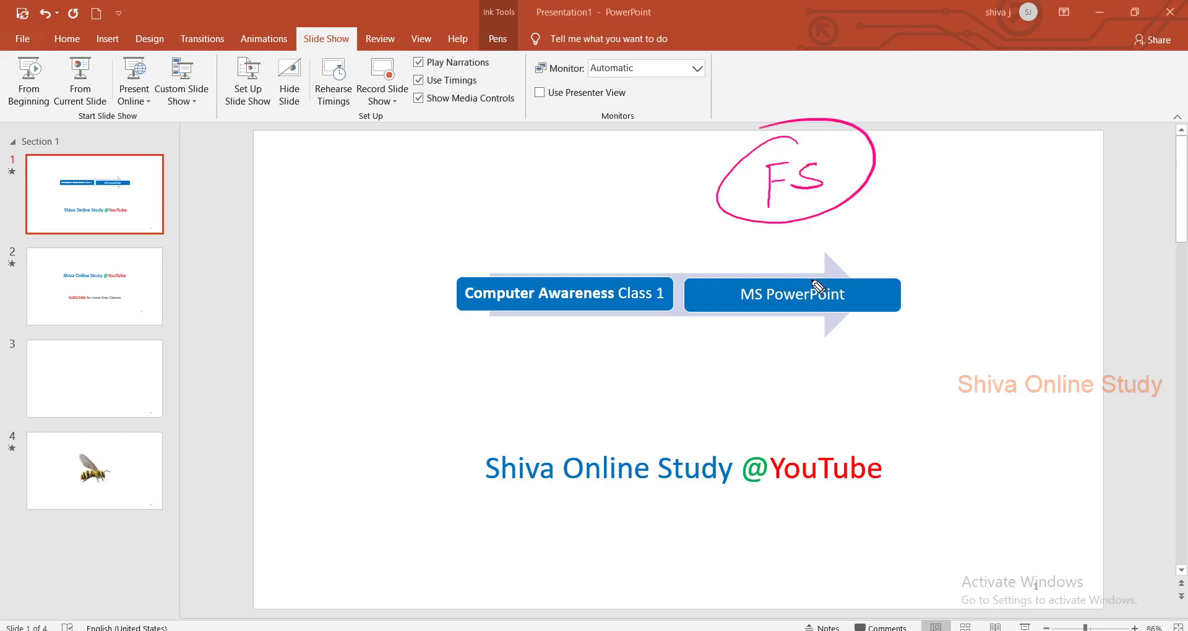
mouse_move(943, 221)
left_mouse_down()
mouse_move(919, 255)
mouse_move(973, 243)
mouse_move(989, 278)
left_mouse_up()
mouse_move(1006, 201)
left_mouse_down()
mouse_move(1012, 268)
mouse_move(1015, 230)
mouse_move(1040, 240)
left_mouse_up()
mouse_move(1032, 230)
left_mouse_down()
mouse_move(1032, 250)
mouse_move(1077, 245)
mouse_move(1058, 226)
left_mouse_up()
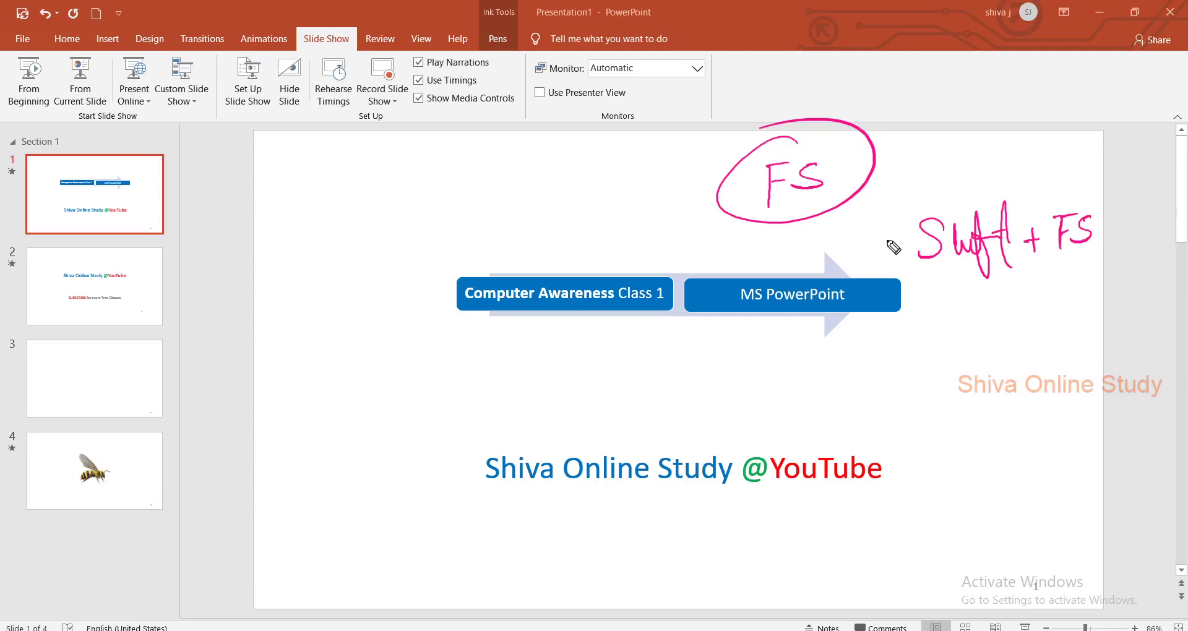
key("ctrl+z")
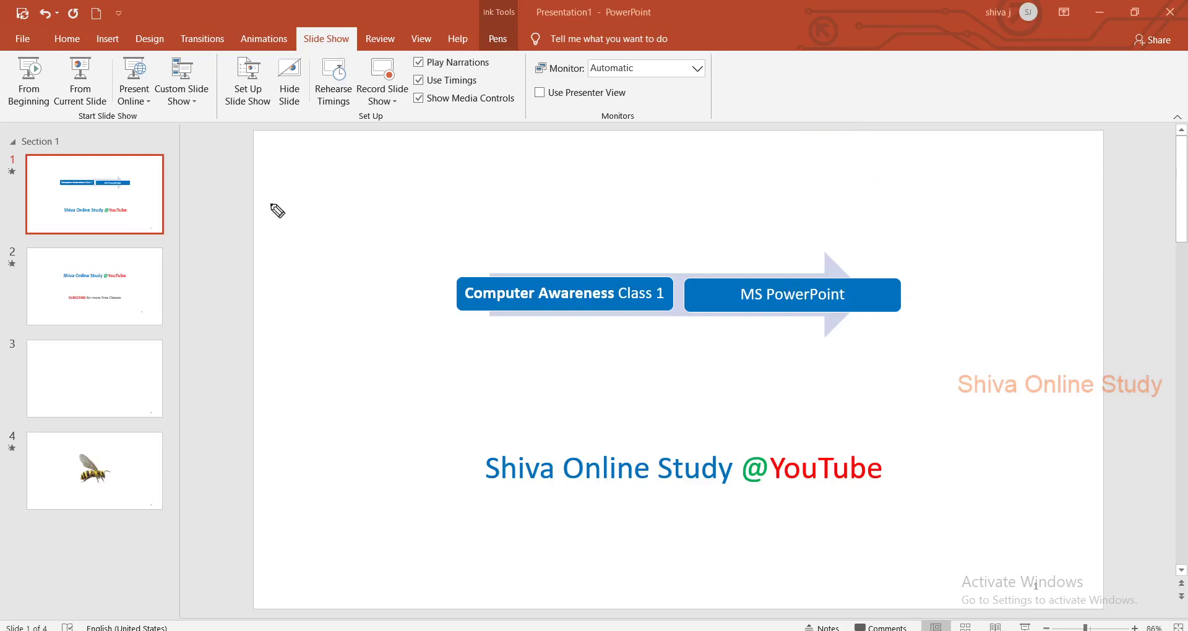
left_click_drag(287, 248, 198, 138)
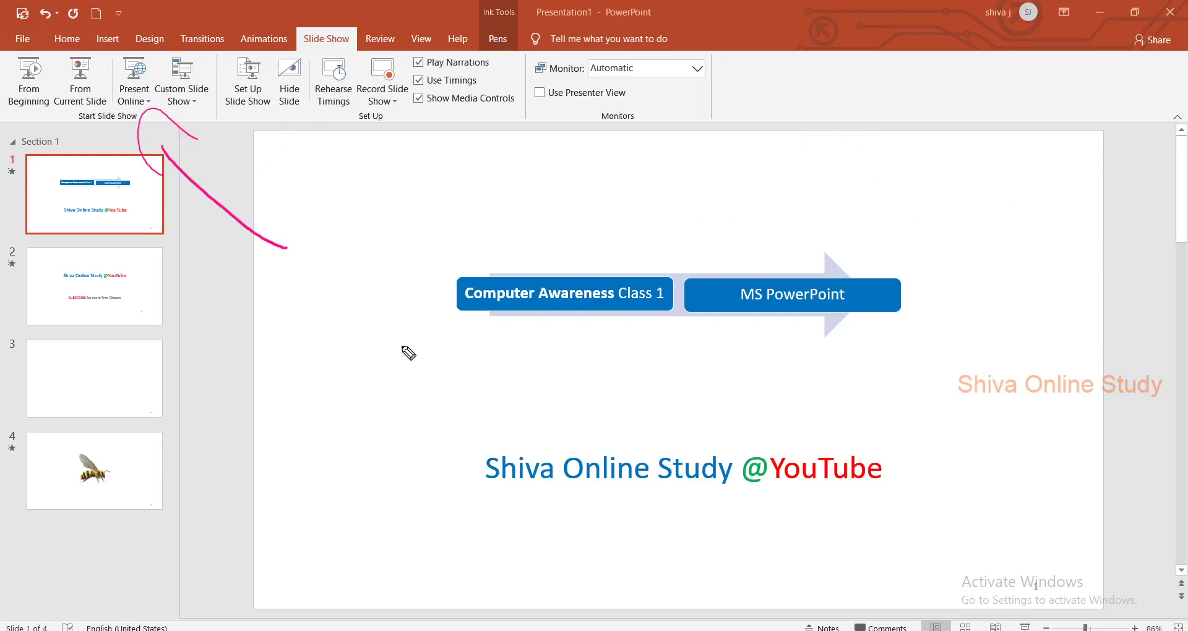
- Erase the stray stroke and handwrite a place name and Hyd across the slide top
key("ctrl+z")
mouse_move(461, 187)
left_mouse_down()
mouse_move(498, 218)
mouse_move(637, 211)
mouse_move(656, 175)
left_mouse_up()
left_click_drag(828, 167, 847, 231)
left_click_drag(843, 177, 892, 254)
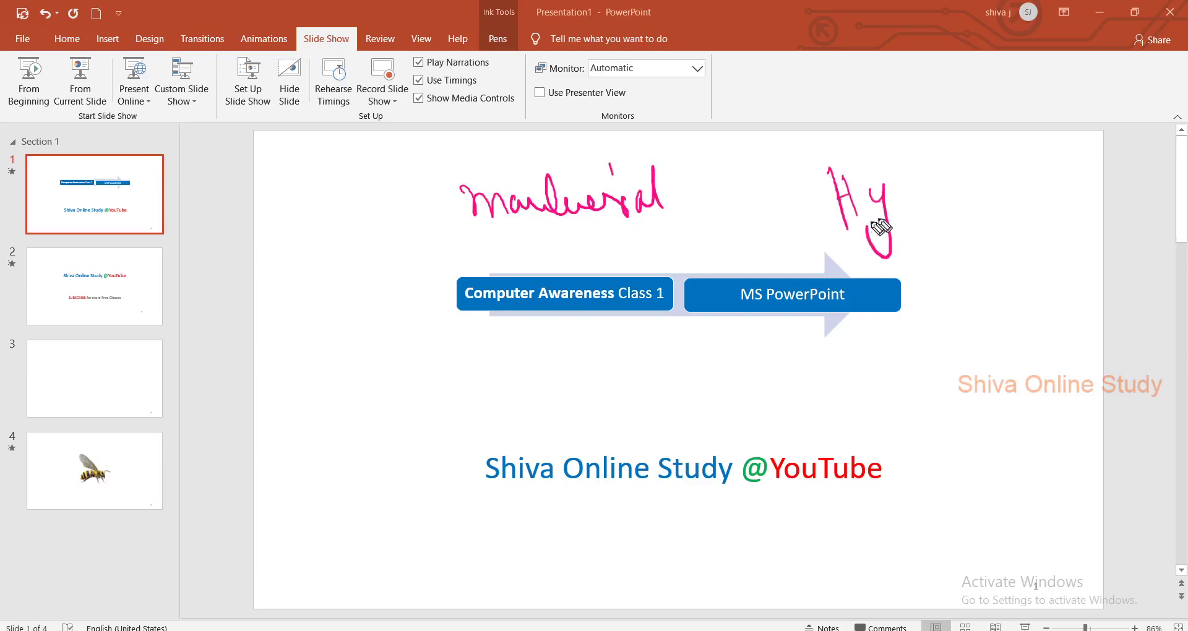
left_click_drag(916, 183, 927, 216)
- Draw arrows linking the place name to Hyd, then clear all the ink
left_click_drag(715, 204, 765, 203)
left_click_drag(758, 186, 769, 228)
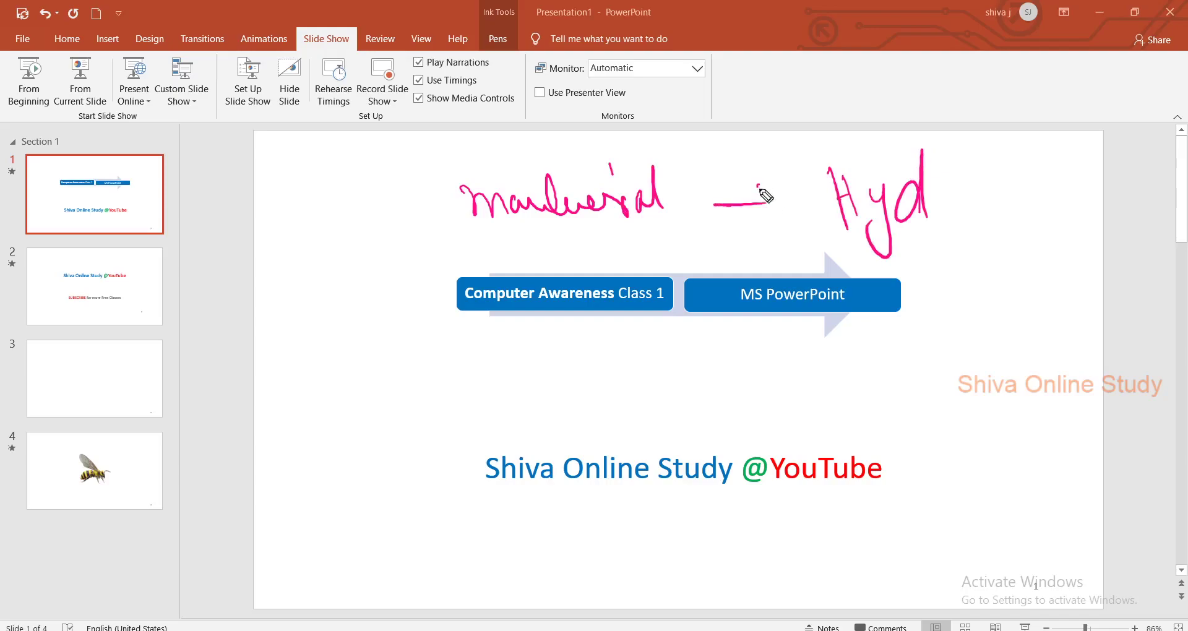
left_click_drag(647, 170, 809, 132)
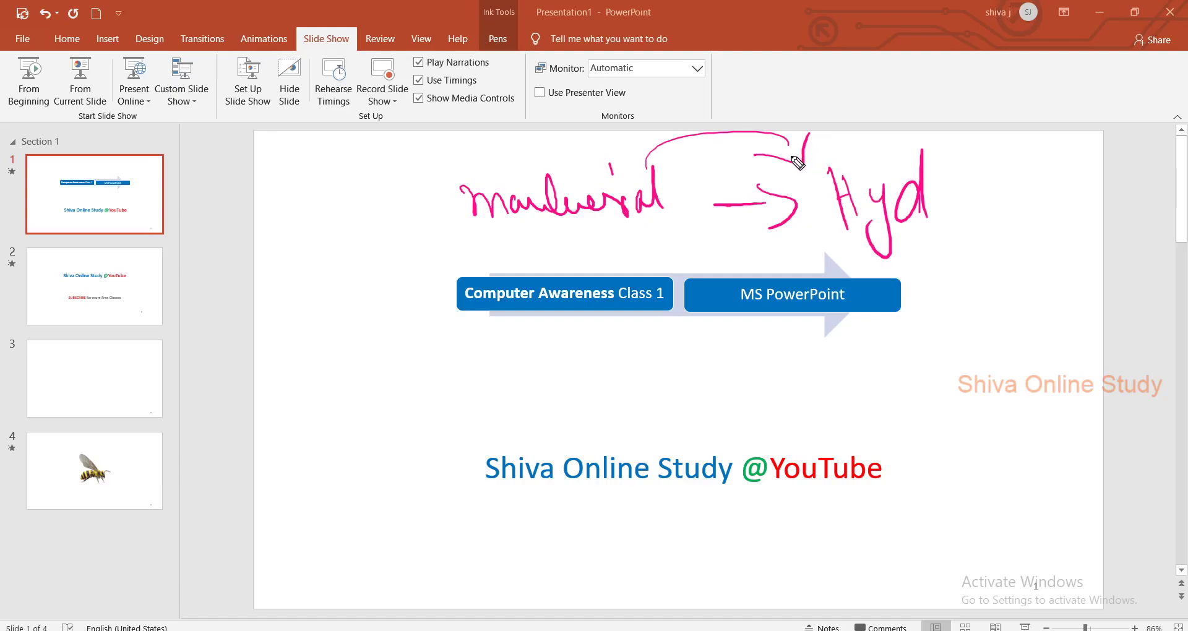
key("ctrl+z")
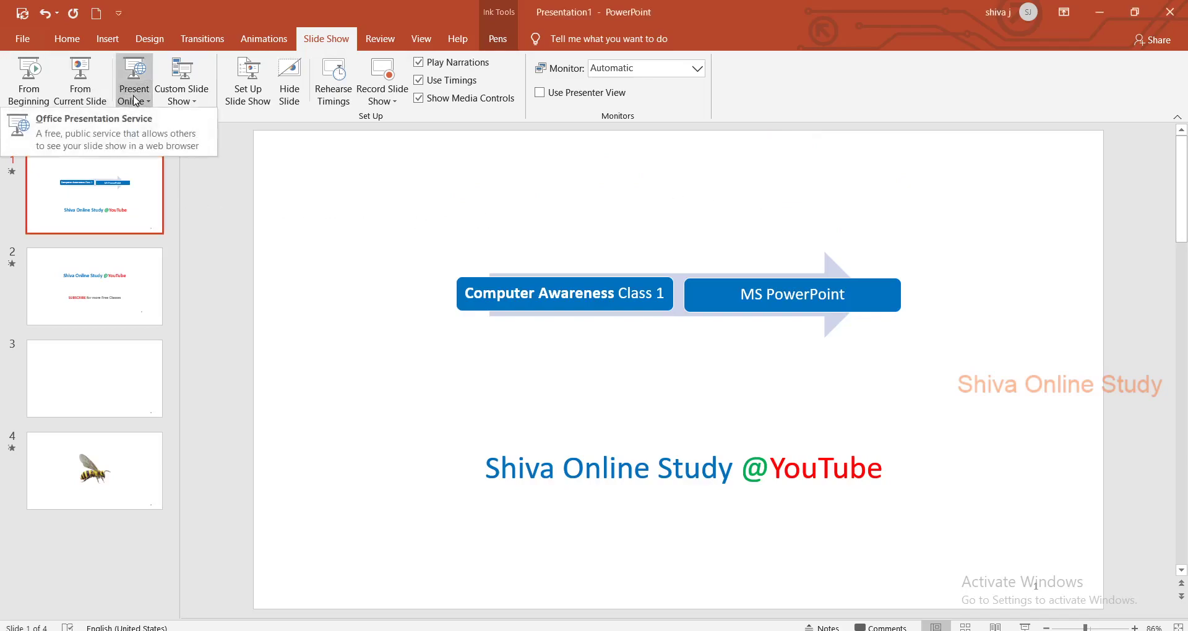
- Choose Office Presentation Service under Present Online, then cancel the dialog
left_click(136, 129)
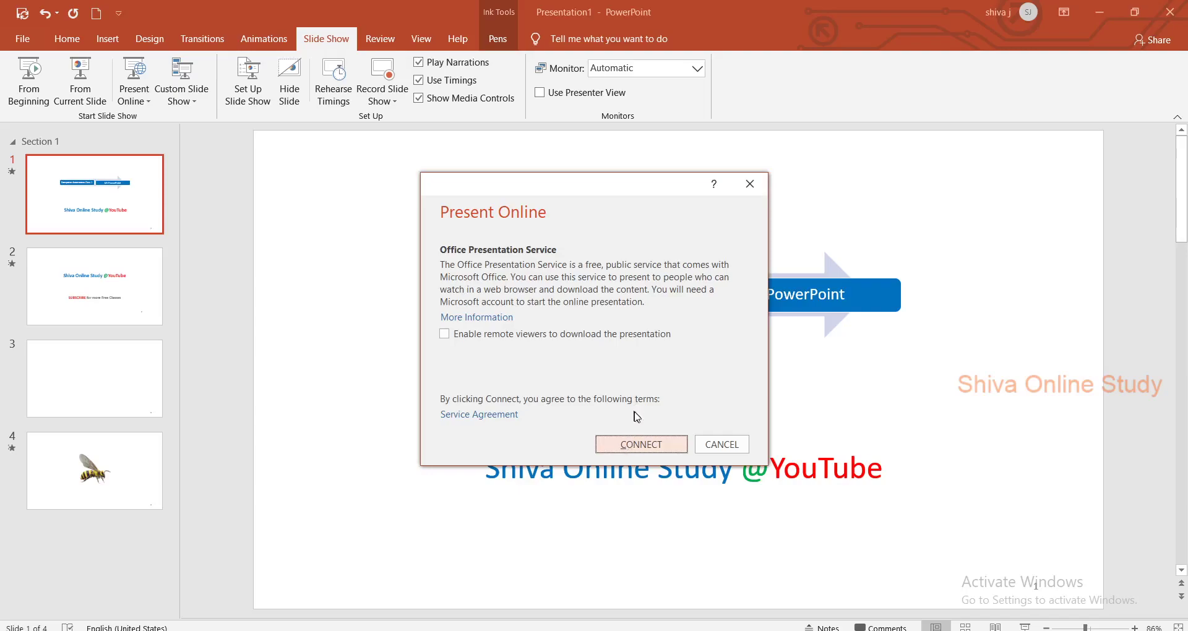
left_click(736, 441)
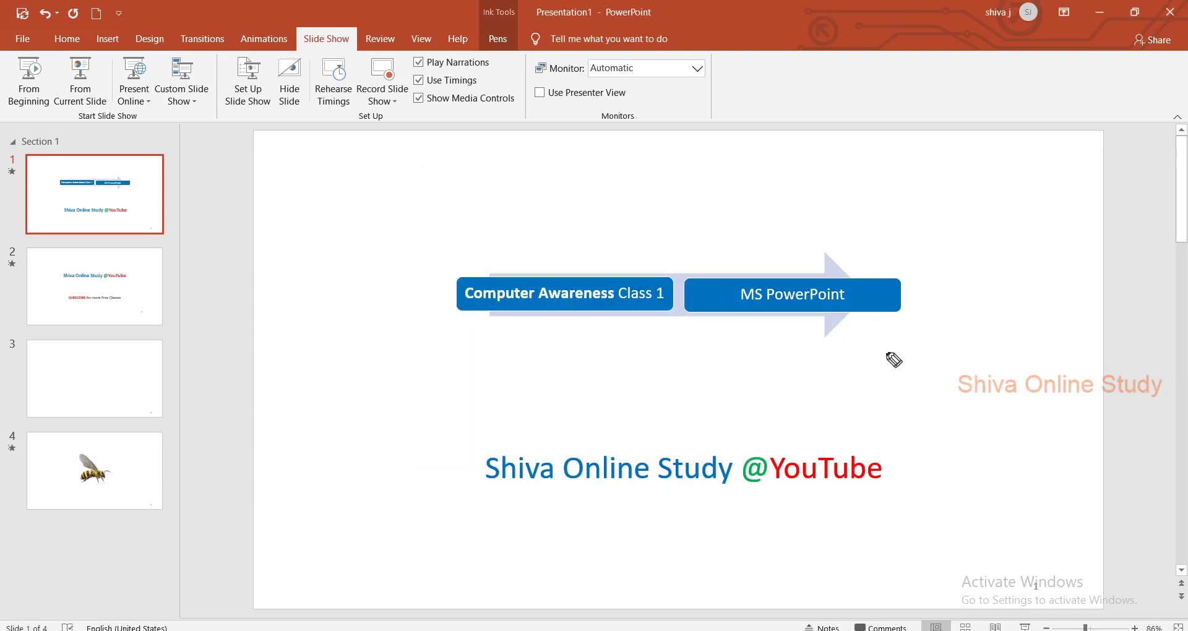
mouse_move(923, 182)
left_mouse_down()
mouse_move(999, 209)
mouse_move(1037, 203)
left_mouse_up()
left_click_drag(996, 158, 966, 140)
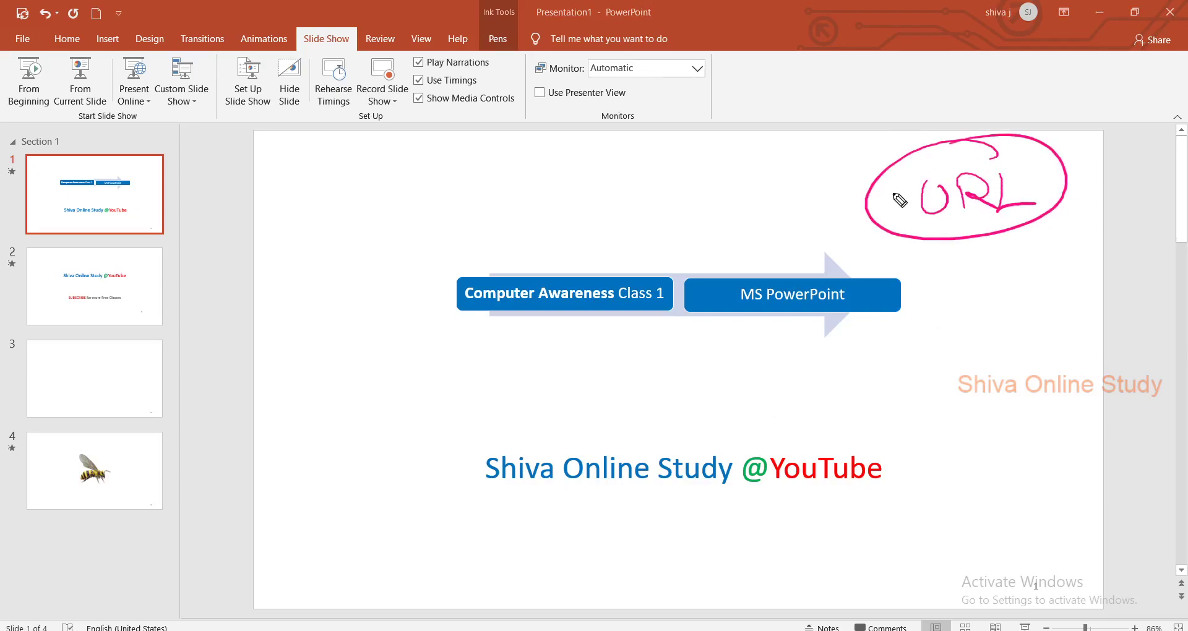
left_click_drag(938, 254, 905, 301)
left_click_drag(988, 250, 997, 281)
left_click_drag(1030, 245, 1054, 280)
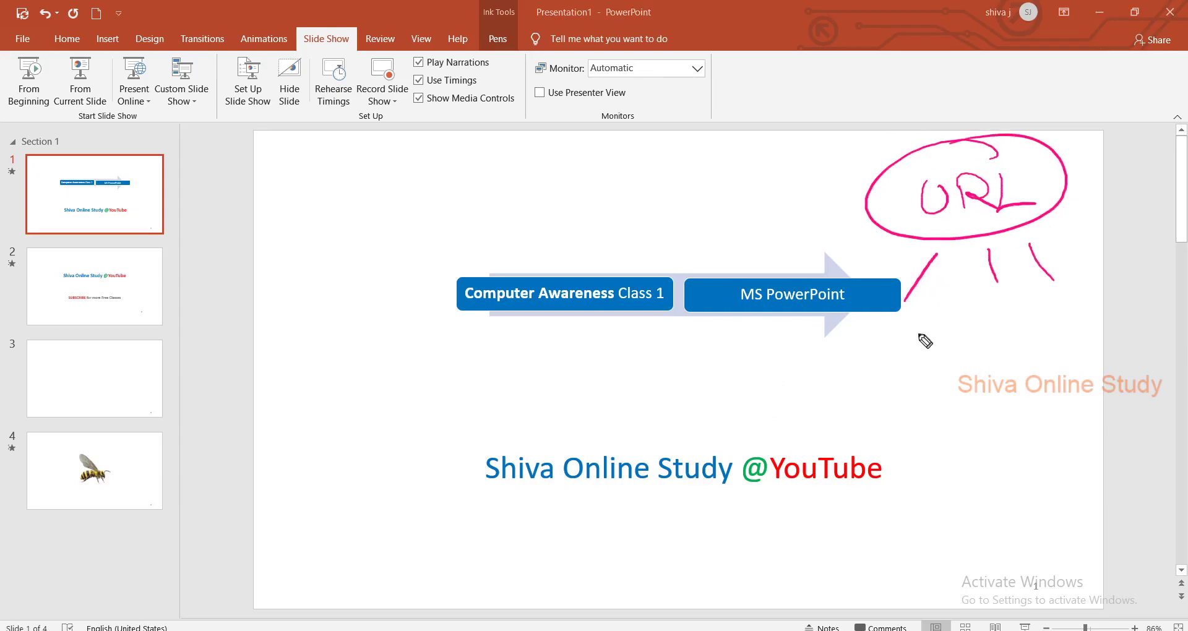
mouse_move(921, 331)
left_mouse_down()
mouse_move(891, 376)
mouse_move(928, 375)
mouse_move(938, 396)
left_mouse_up()
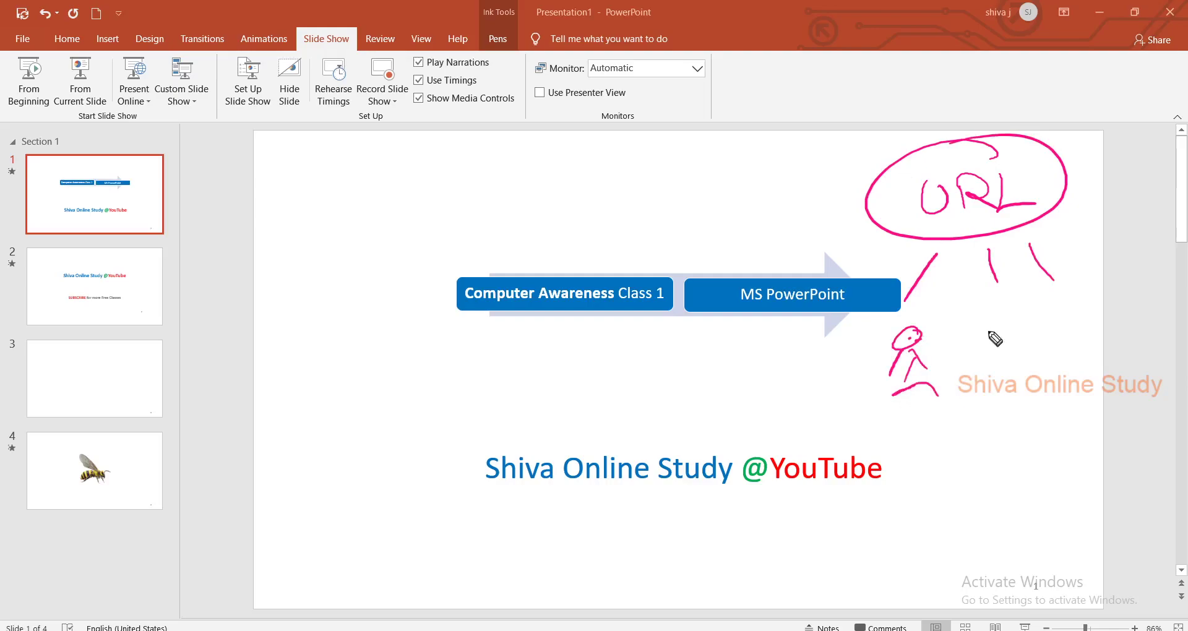
mouse_move(990, 334)
left_mouse_down()
mouse_move(985, 369)
mouse_move(983, 345)
left_mouse_up()
left_click_drag(985, 347, 1008, 354)
left_click_drag(967, 387, 998, 384)
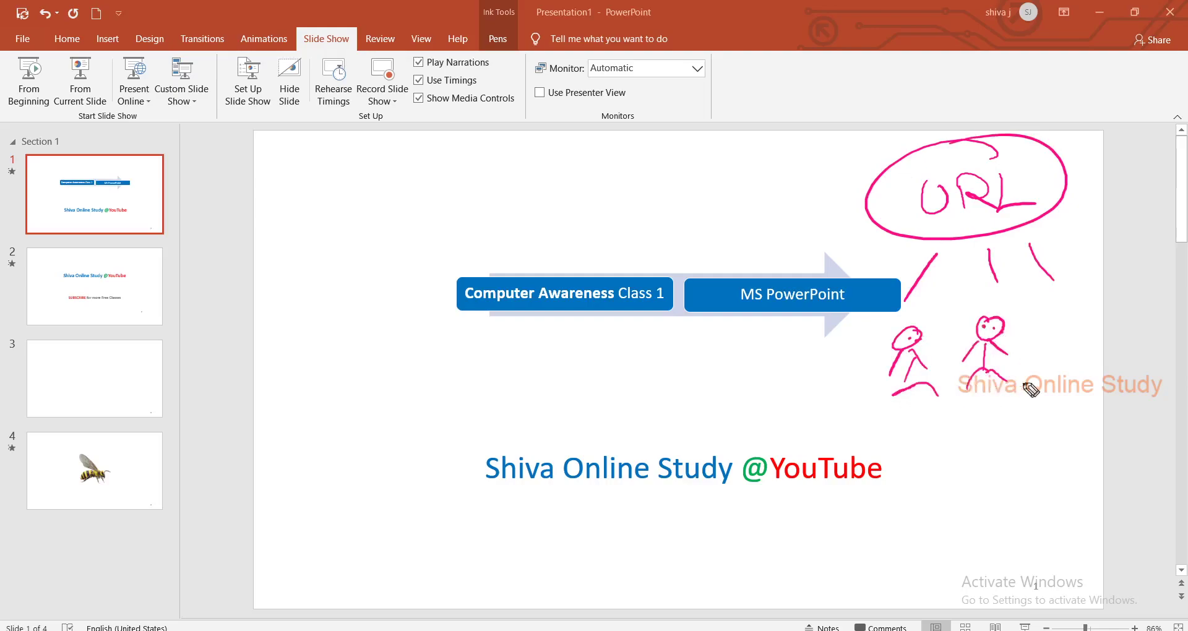
left_click_drag(1052, 309, 1060, 316)
mouse_move(1055, 330)
left_mouse_down()
mouse_move(1055, 356)
mouse_move(1034, 354)
left_mouse_up()
left_click_drag(1059, 333, 1076, 351)
left_click_drag(1036, 390, 1080, 387)
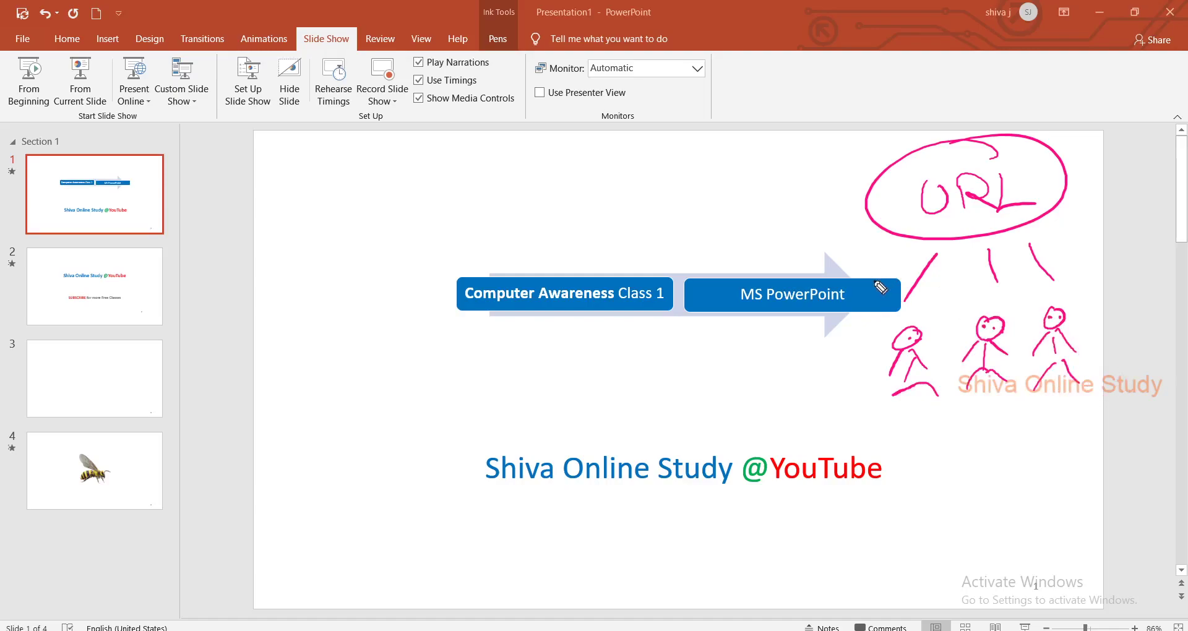
key("ctrl+z")
mouse_move(392, 214)
left_mouse_down()
mouse_move(412, 165)
mouse_move(382, 219)
left_mouse_up()
mouse_move(741, 158)
left_mouse_down()
mouse_move(729, 160)
mouse_move(718, 208)
left_mouse_up()
left_click_drag(520, 196, 630, 190)
mouse_move(622, 172)
left_mouse_down()
mouse_move(670, 186)
mouse_move(637, 208)
left_mouse_up()
left_click_drag(486, 176, 488, 218)
left_click(519, 149)
mouse_move(524, 164)
left_mouse_down()
mouse_move(526, 182)
mouse_move(545, 180)
left_mouse_up()
mouse_move(550, 138)
left_mouse_down()
mouse_move(575, 175)
mouse_move(609, 163)
mouse_move(624, 177)
mouse_move(629, 149)
left_mouse_up()
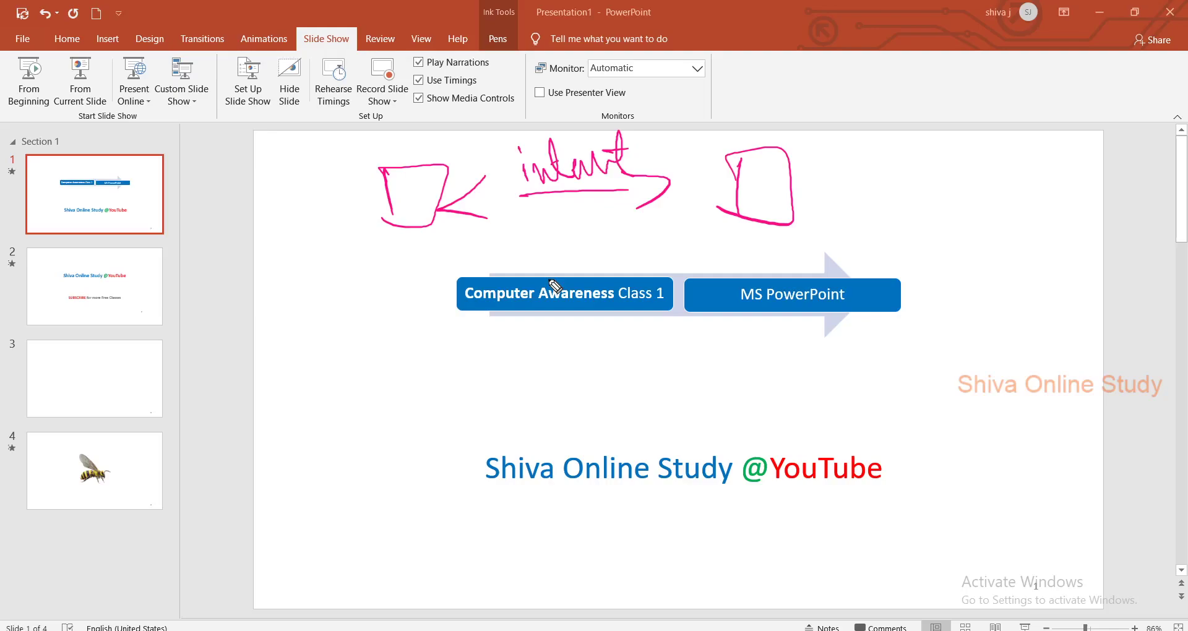
key("ctrl+z")
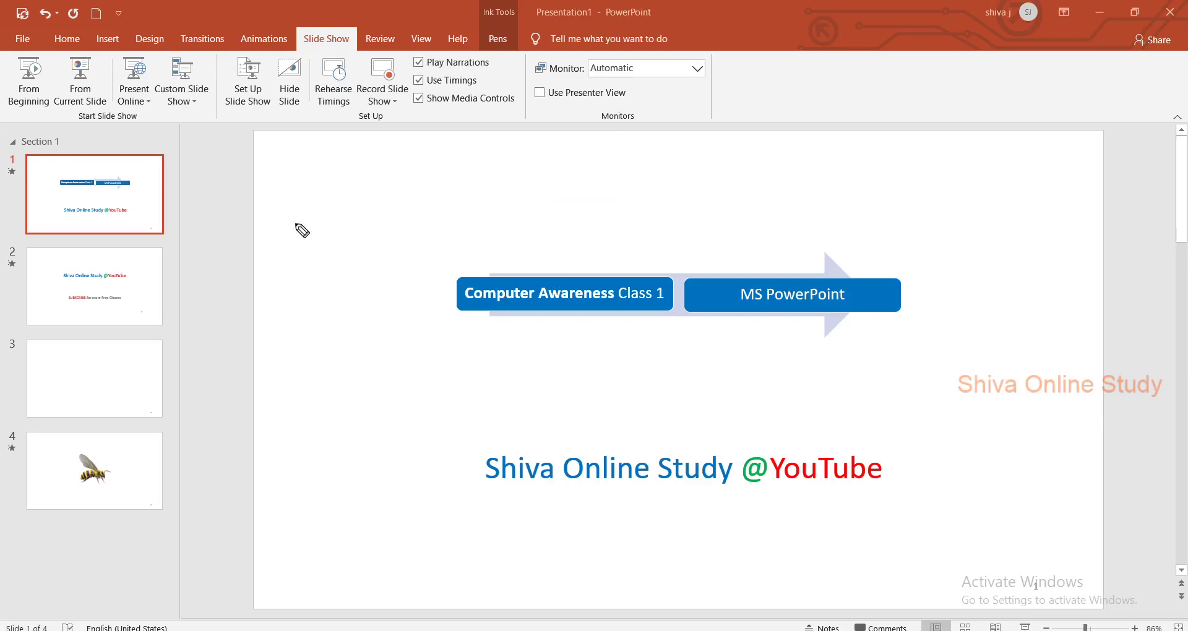
- Go to blank slide 3 and handwrite 500 with an upper branch to 1-100
left_click(146, 374)
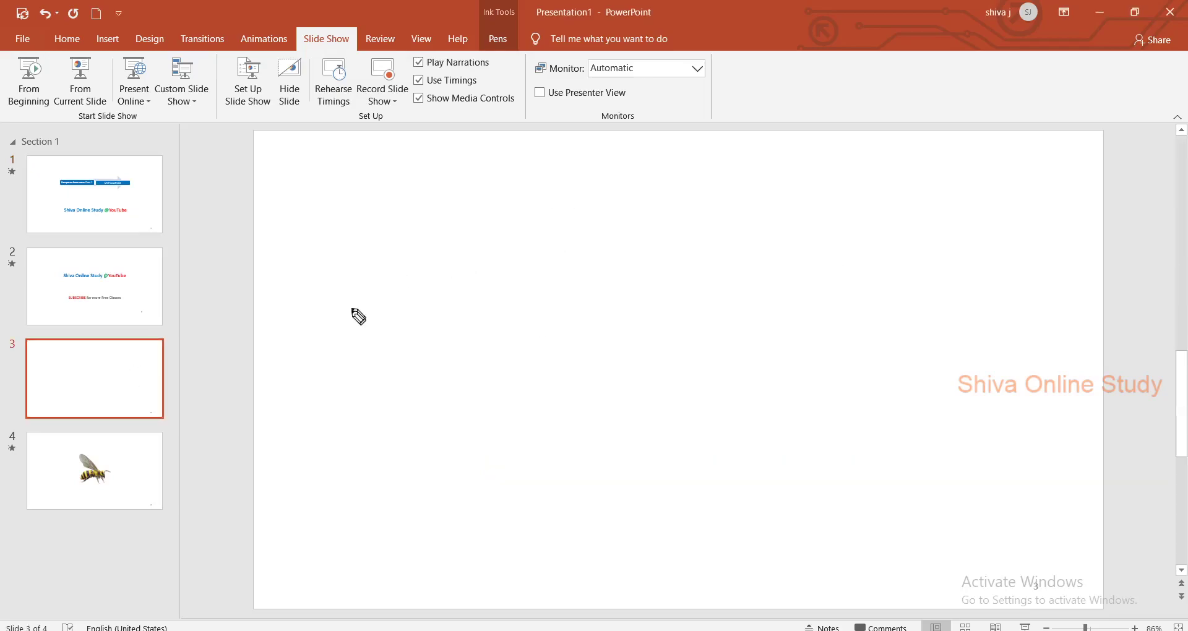
mouse_move(413, 299)
left_mouse_down()
mouse_move(379, 329)
mouse_move(432, 311)
left_mouse_up()
mouse_move(469, 311)
left_mouse_down()
mouse_move(557, 248)
mouse_move(608, 232)
left_mouse_up()
mouse_move(631, 223)
left_mouse_down()
mouse_move(631, 246)
mouse_move(649, 225)
mouse_move(694, 221)
left_mouse_up()
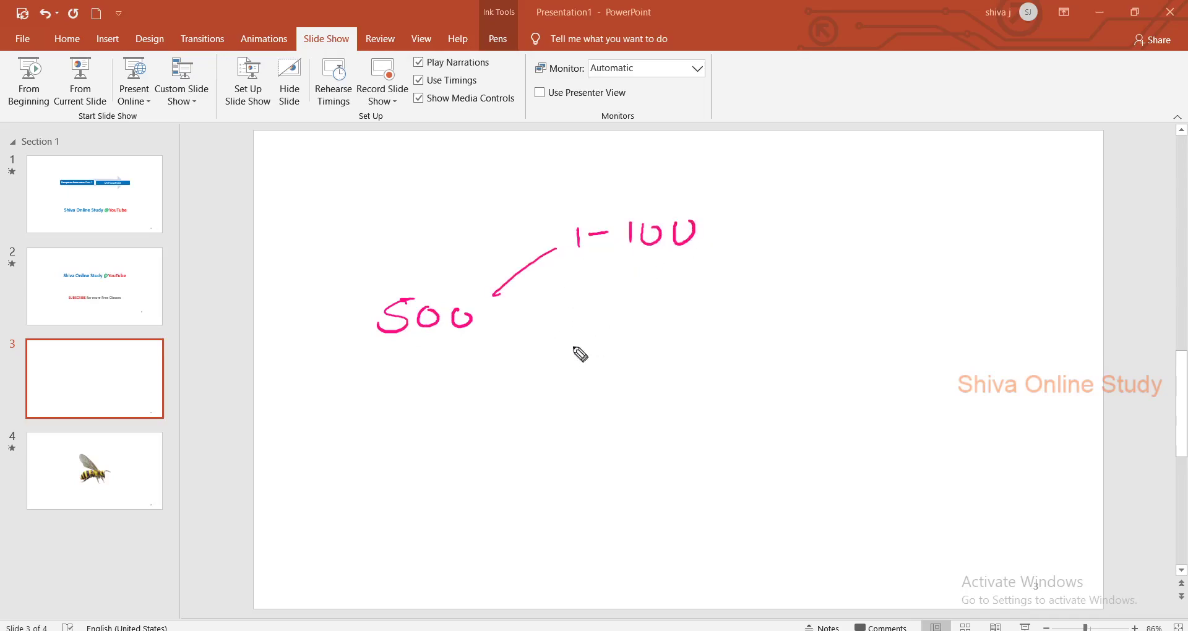
- Draw the middle and lower branches labelled 200-30 and 300-400, then stop inking
left_click_drag(507, 324, 613, 345)
left_click_drag(627, 323, 690, 326)
left_click_drag(712, 313, 726, 339)
mouse_move(781, 320)
left_mouse_down()
mouse_move(786, 343)
mouse_move(781, 321)
left_mouse_up()
left_click_drag(537, 331, 546, 332)
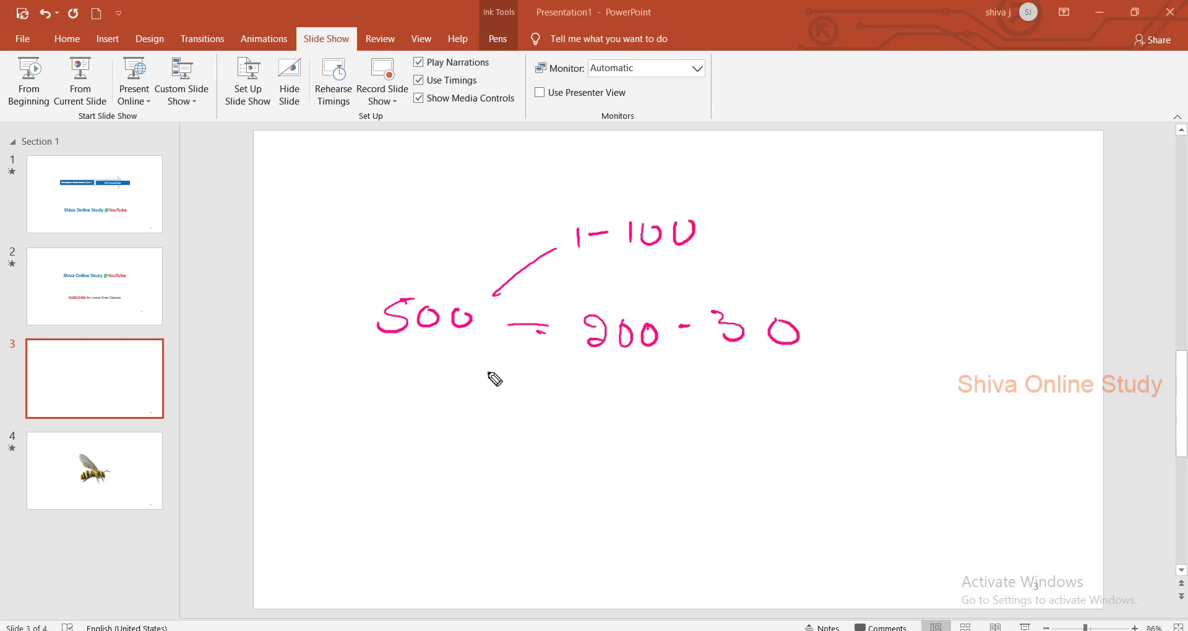
left_click_drag(498, 371, 587, 437)
left_click_drag(645, 409, 647, 411)
left_click_drag(685, 417, 786, 434)
mouse_move(805, 410)
left_mouse_down()
mouse_move(811, 424)
mouse_move(847, 411)
left_mouse_up()
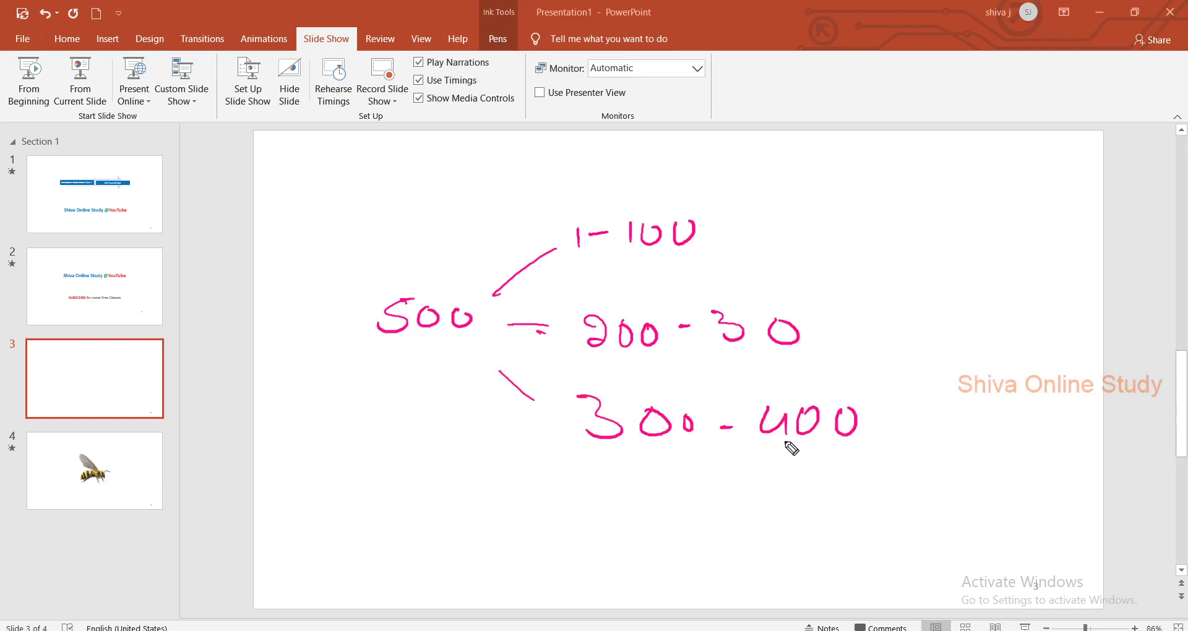
key("Escape")
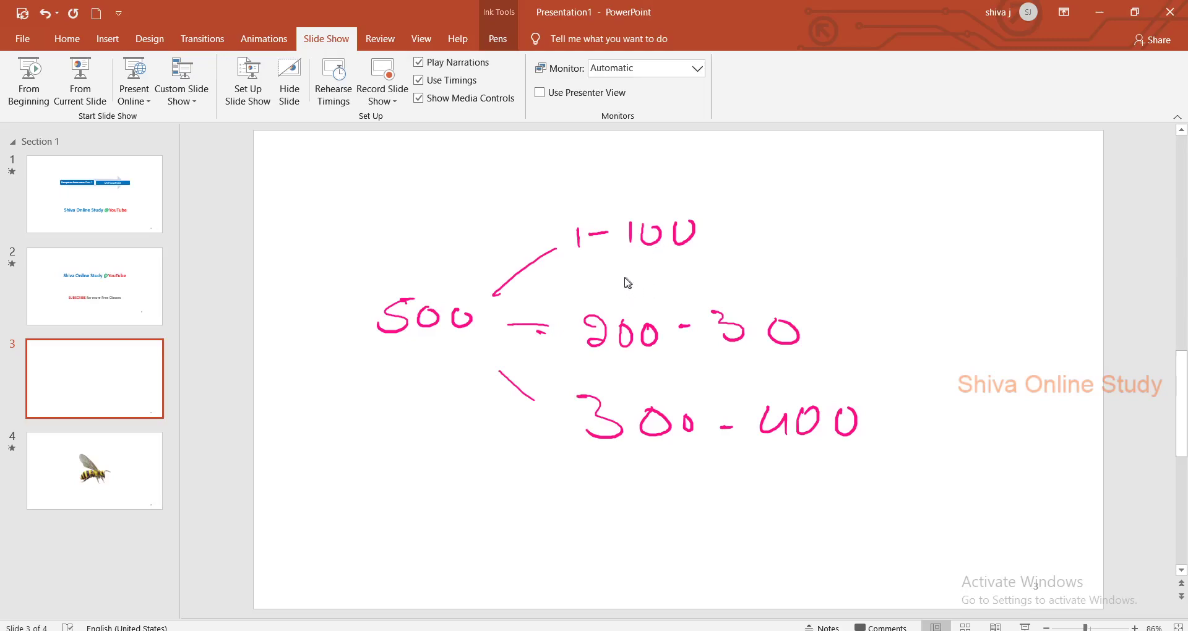
- Open the Custom Shows manager and start defining a new custom show
left_click(198, 105)
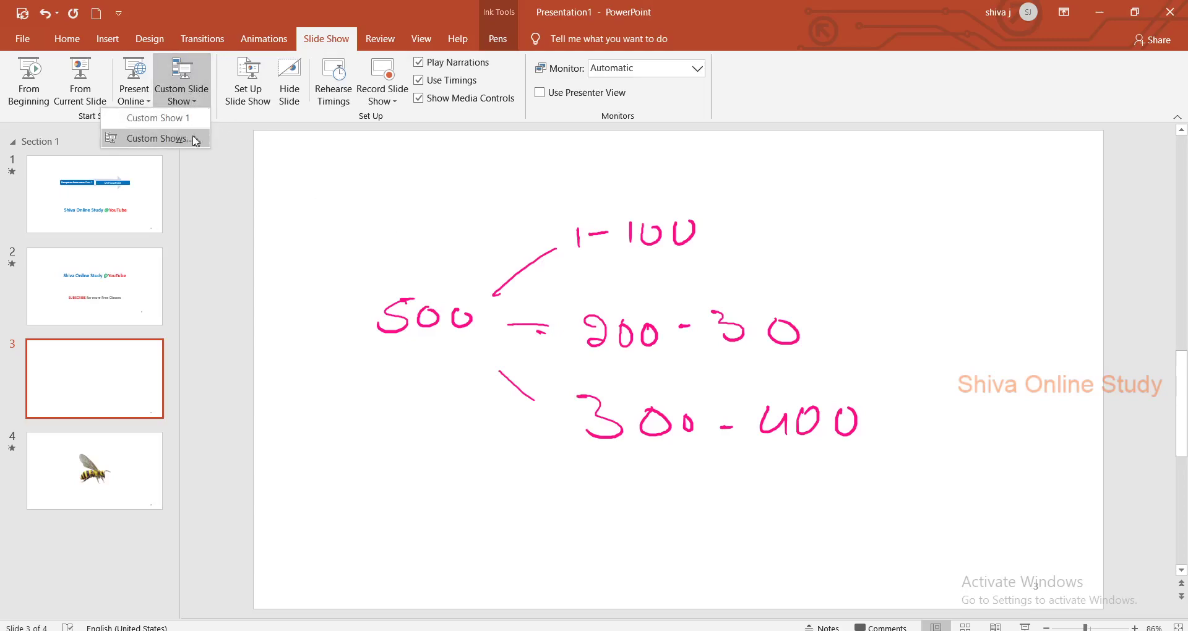
left_click(177, 138)
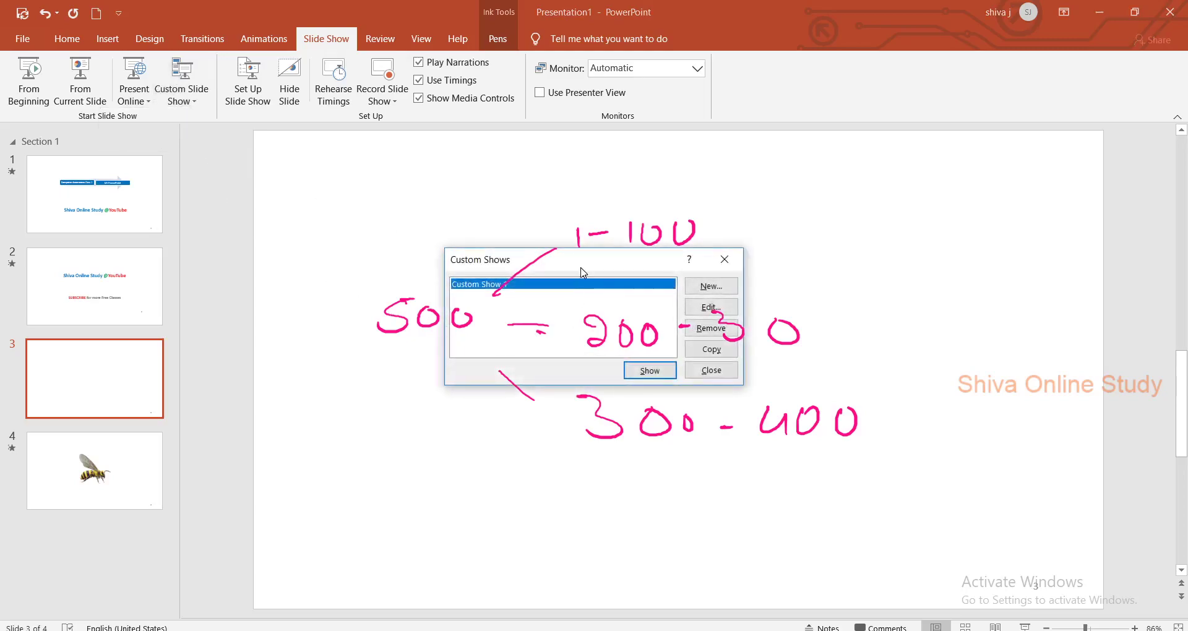
left_click(709, 287)
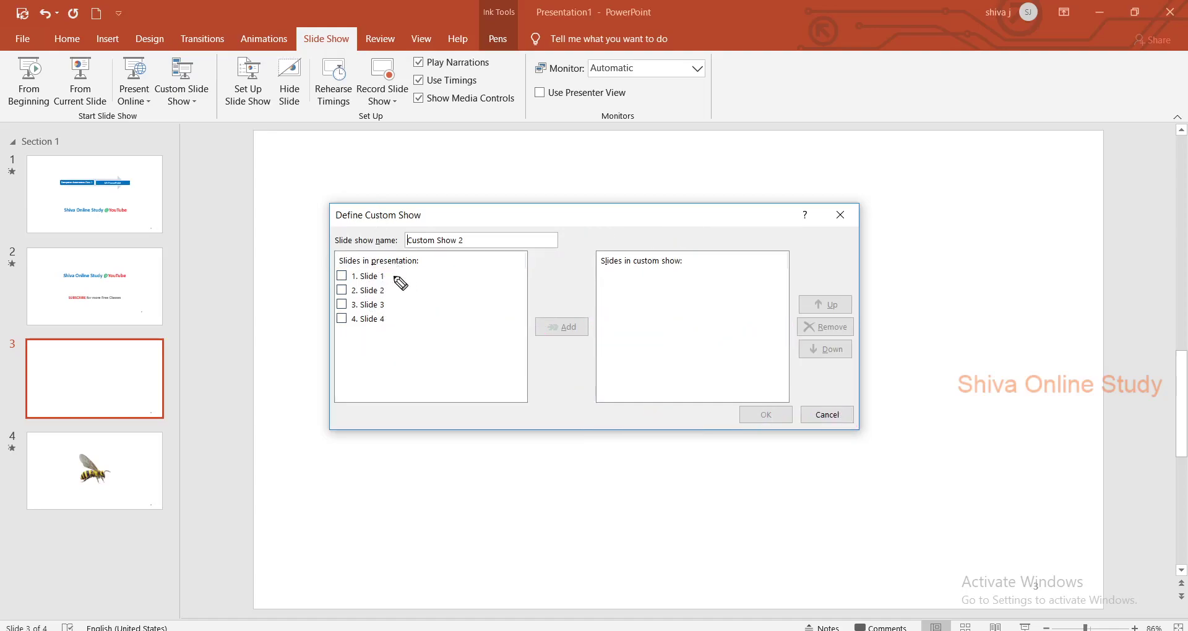
- Ink ticks beside Slides 1, 3 and 4 and circle the add and confirm buttons
left_click_drag(391, 278, 413, 267)
left_click_drag(391, 321, 413, 307)
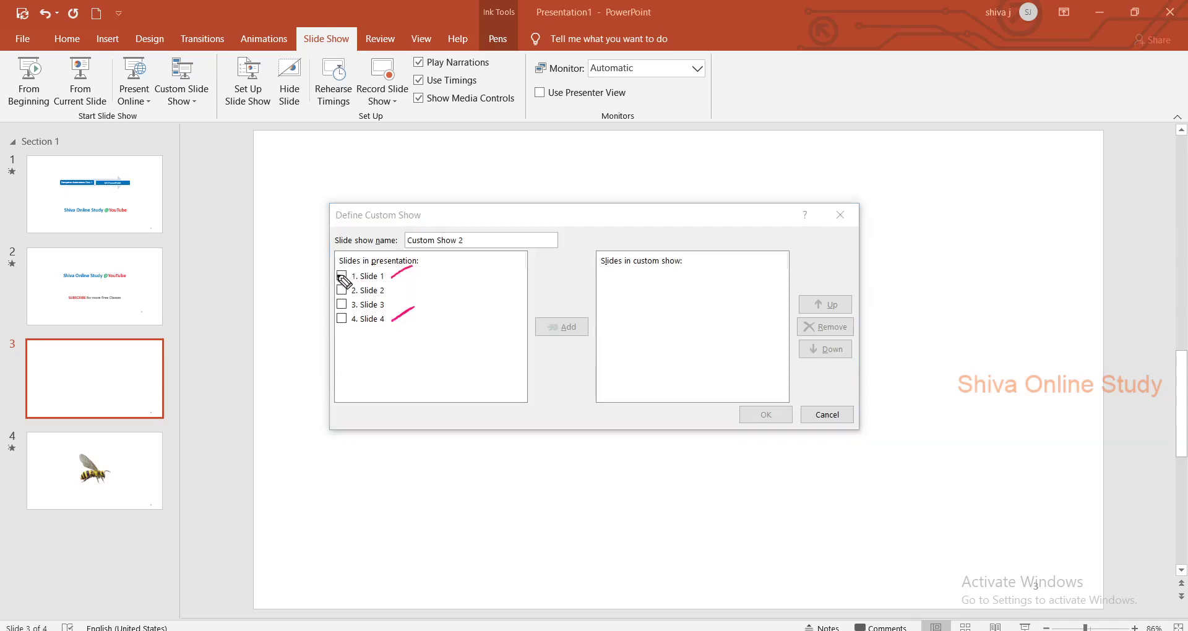
left_click_drag(338, 279, 351, 268)
left_click_drag(339, 308, 349, 299)
left_click_drag(571, 285, 536, 308)
left_click_drag(786, 406, 717, 444)
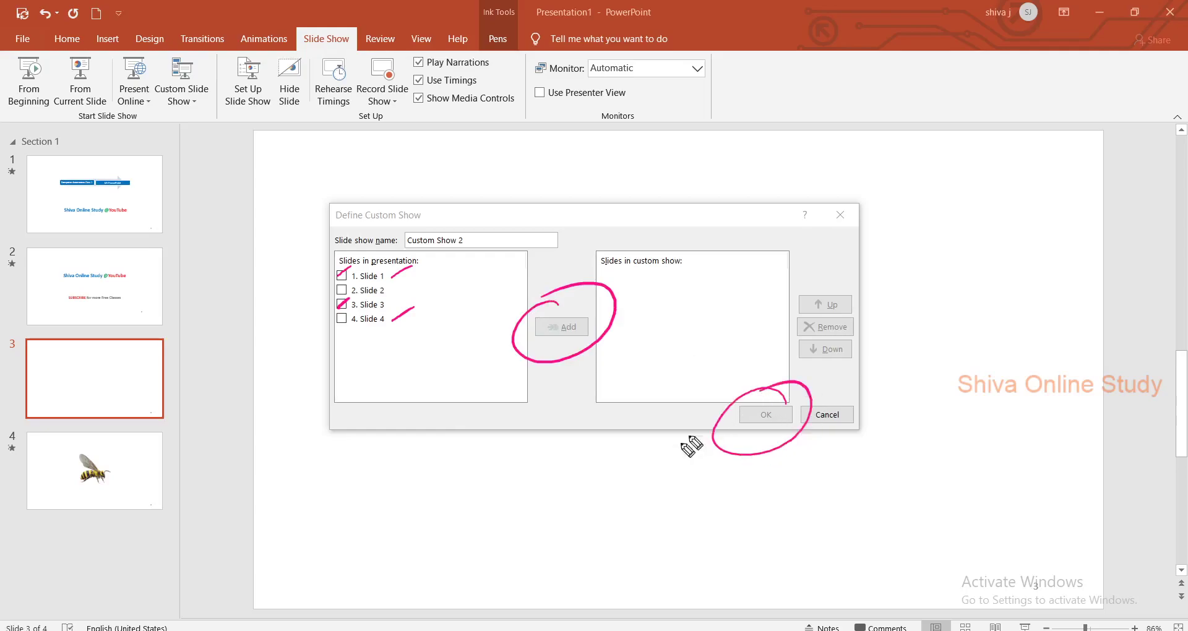
- Stop inking, discard the new custom show, and select Custom Show 1
key("Escape")
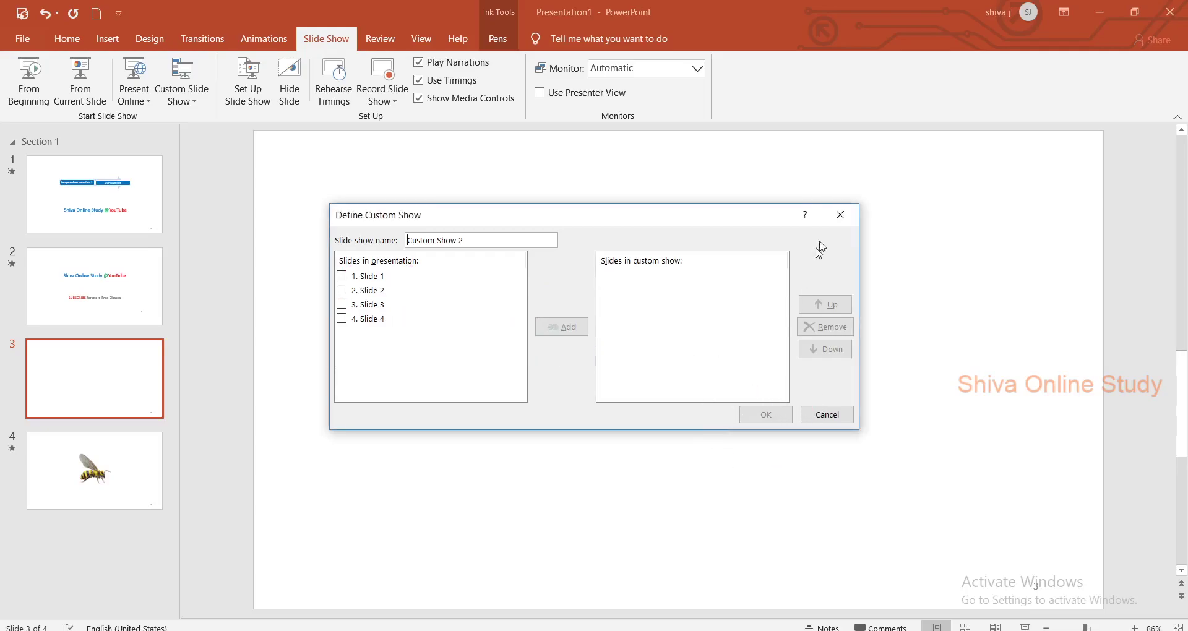
left_click(840, 214)
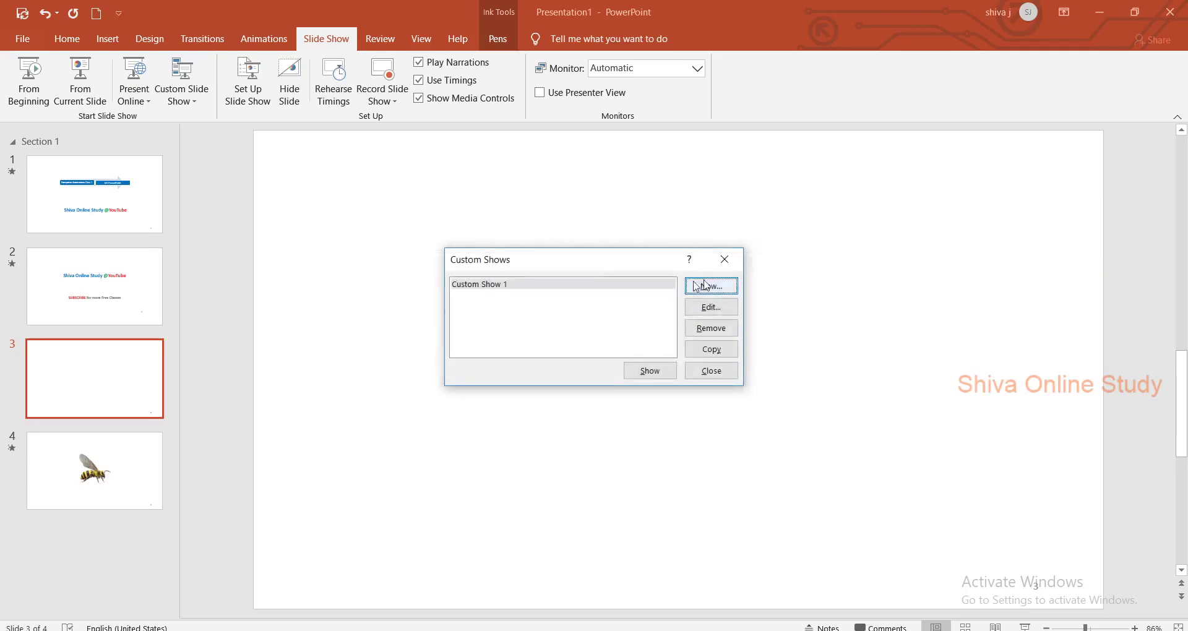
left_click(486, 285)
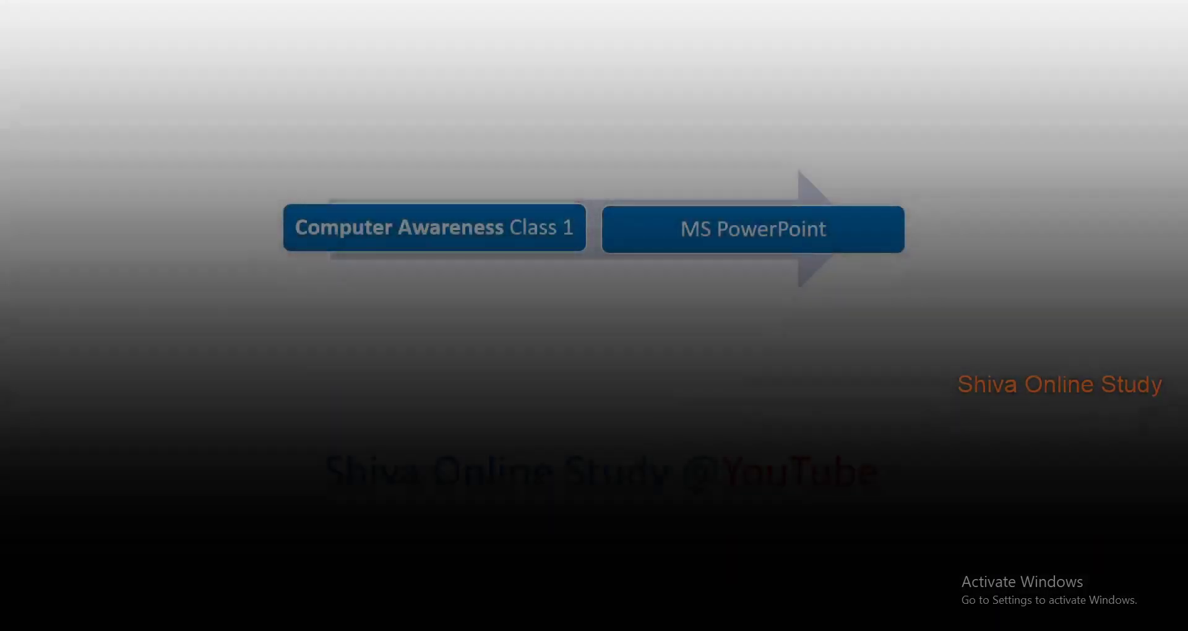
- End the running Custom Show 1 and return to slide 1 in editing view
key("Escape")
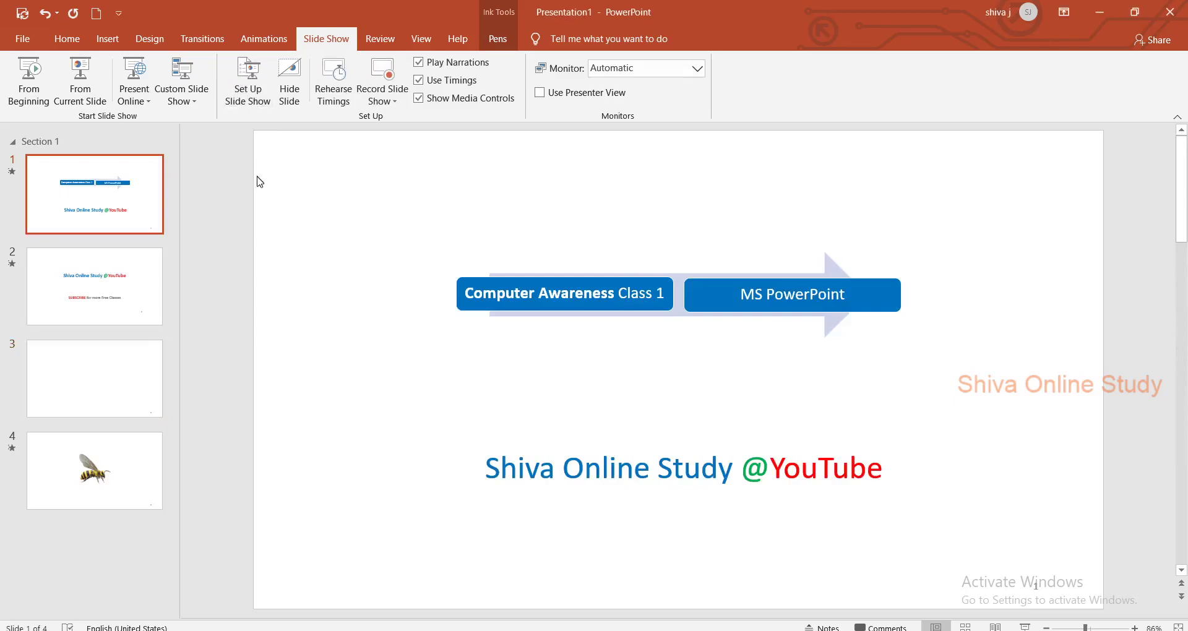
- Mark the ribbon with pen strokes, stop inking, and open Set Up Slide Show
left_click_drag(491, 72, 516, 60)
mouse_move(490, 87)
left_mouse_down()
mouse_move(505, 78)
mouse_move(513, 97)
left_mouse_up()
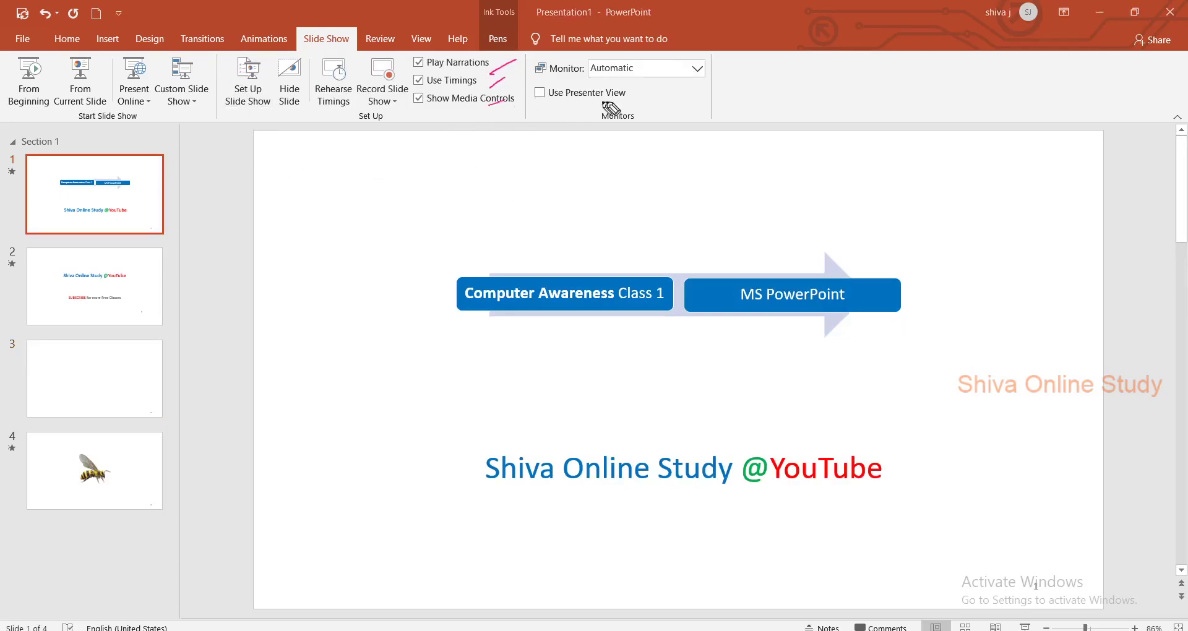
left_click_drag(617, 99, 651, 85)
mouse_move(215, 166)
left_mouse_down()
mouse_move(241, 117)
mouse_move(258, 147)
left_mouse_up()
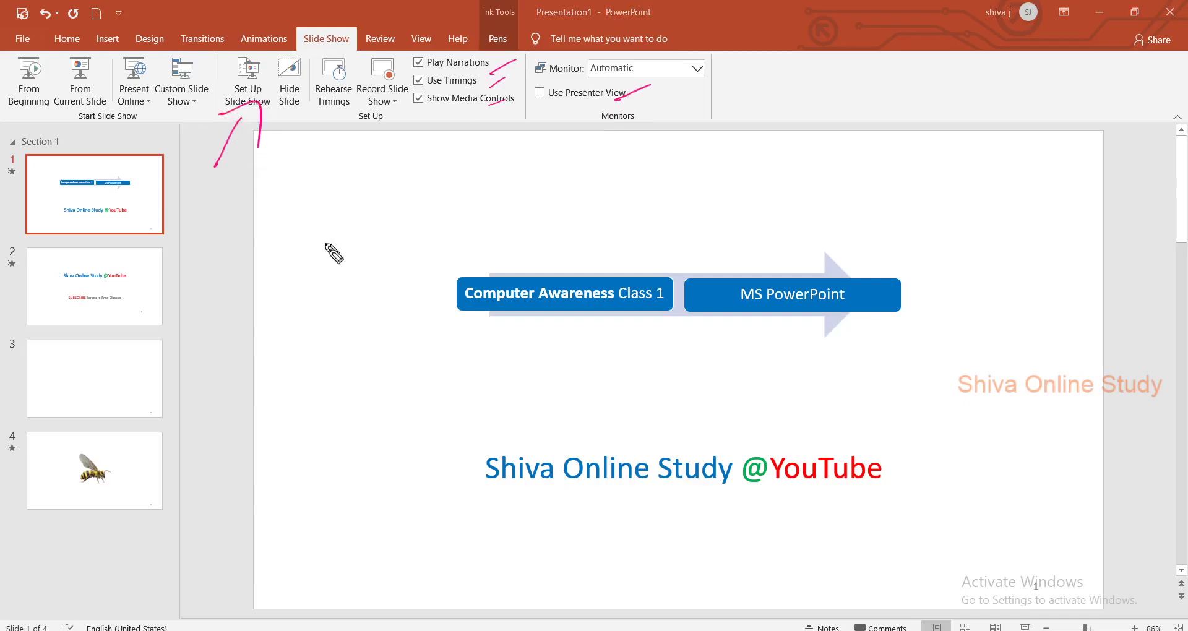
key("Escape")
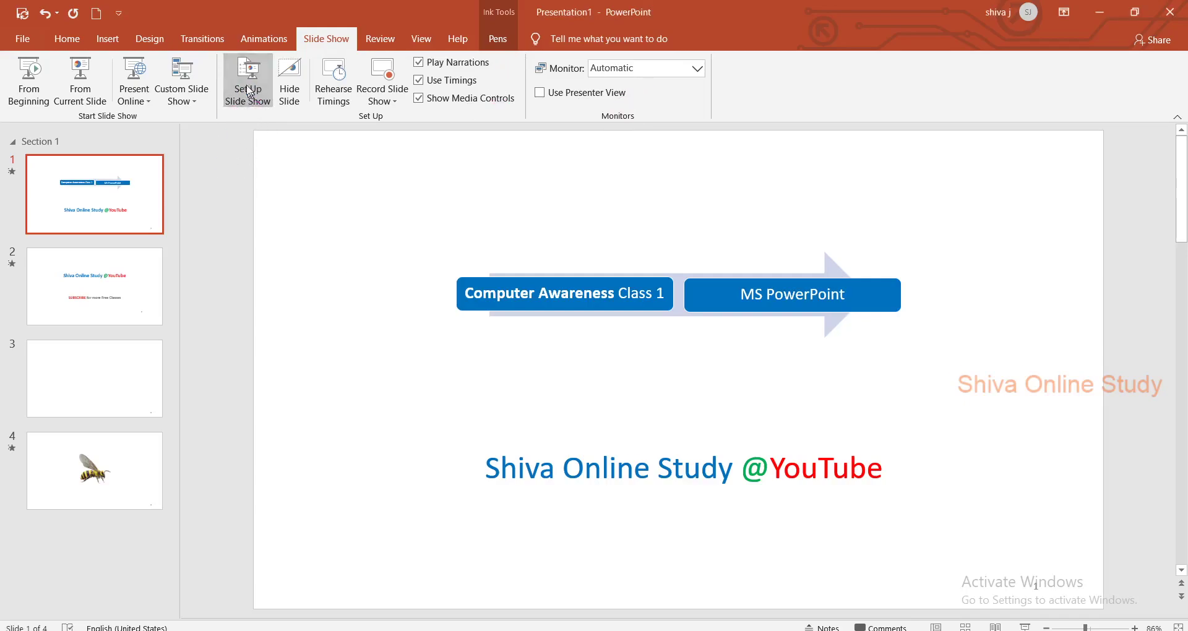
left_click(249, 92)
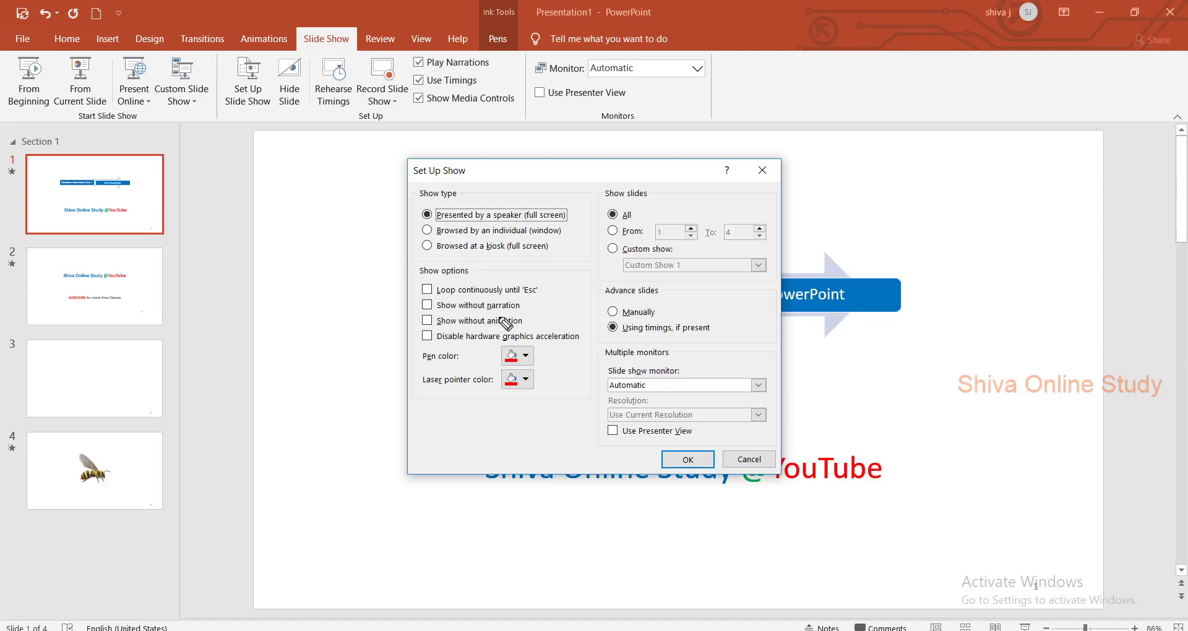
- Ink check marks beside the Set Up Show options, then write a word beside the dialog
left_click_drag(425, 301, 464, 285)
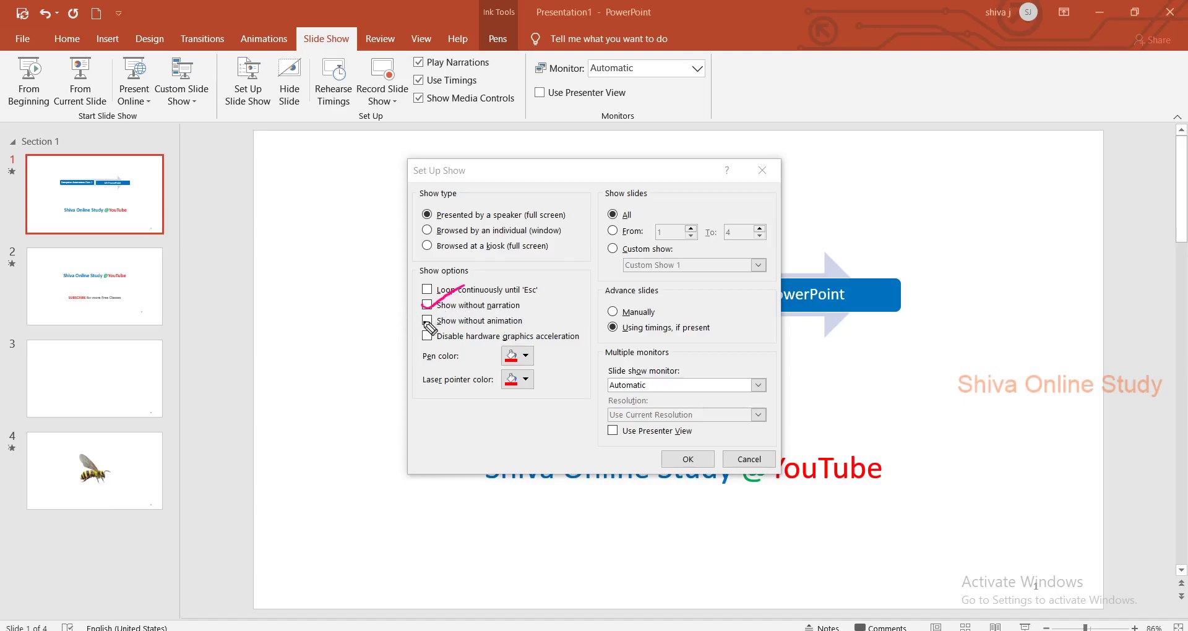
left_click_drag(426, 322, 458, 312)
key("e")
left_click_drag(425, 340, 493, 335)
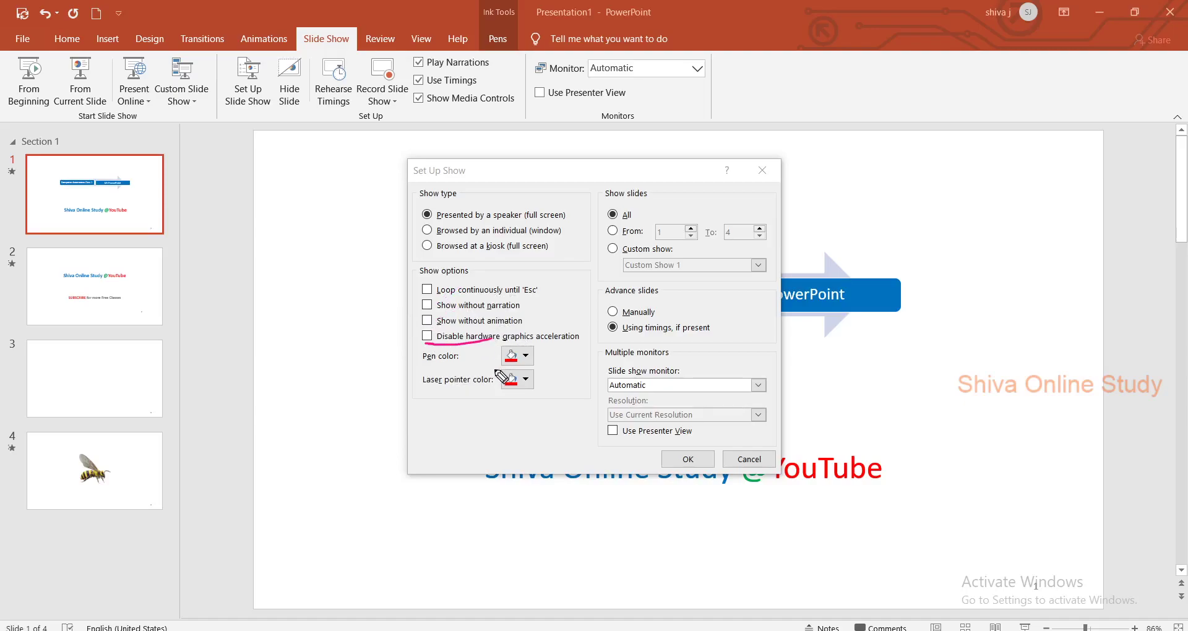
key("e")
mouse_move(430, 331)
left_mouse_down()
mouse_move(442, 343)
mouse_move(435, 322)
left_mouse_up()
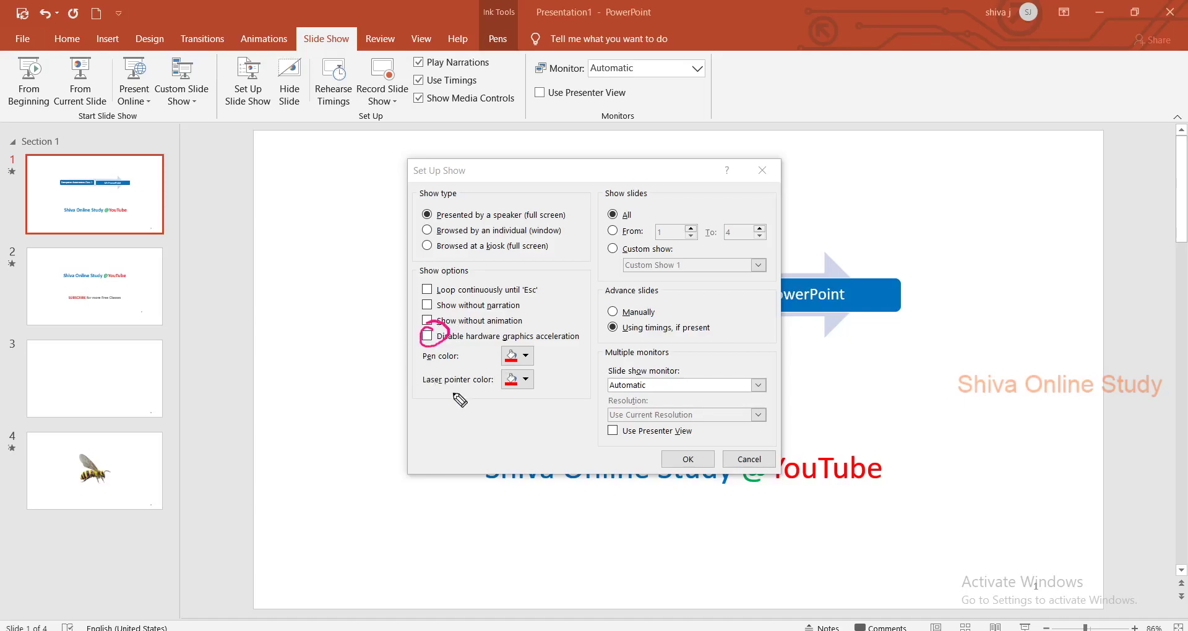
key("e")
left_click_drag(910, 365, 1010, 339)
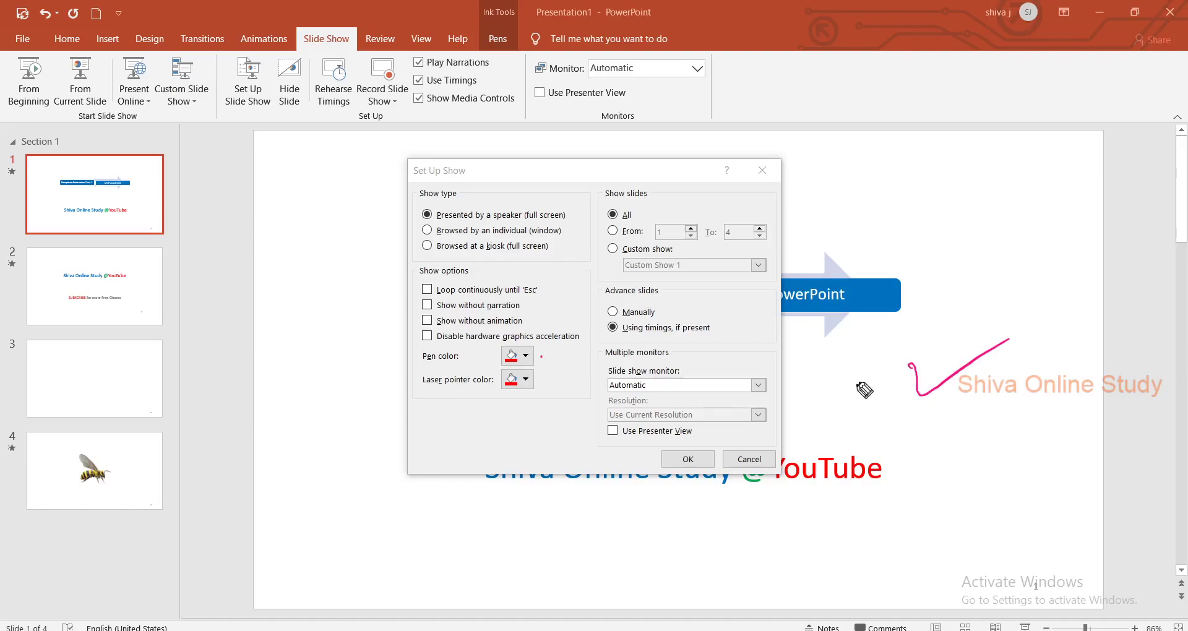
mouse_move(947, 272)
left_mouse_down()
mouse_move(956, 305)
mouse_move(1052, 285)
left_mouse_up()
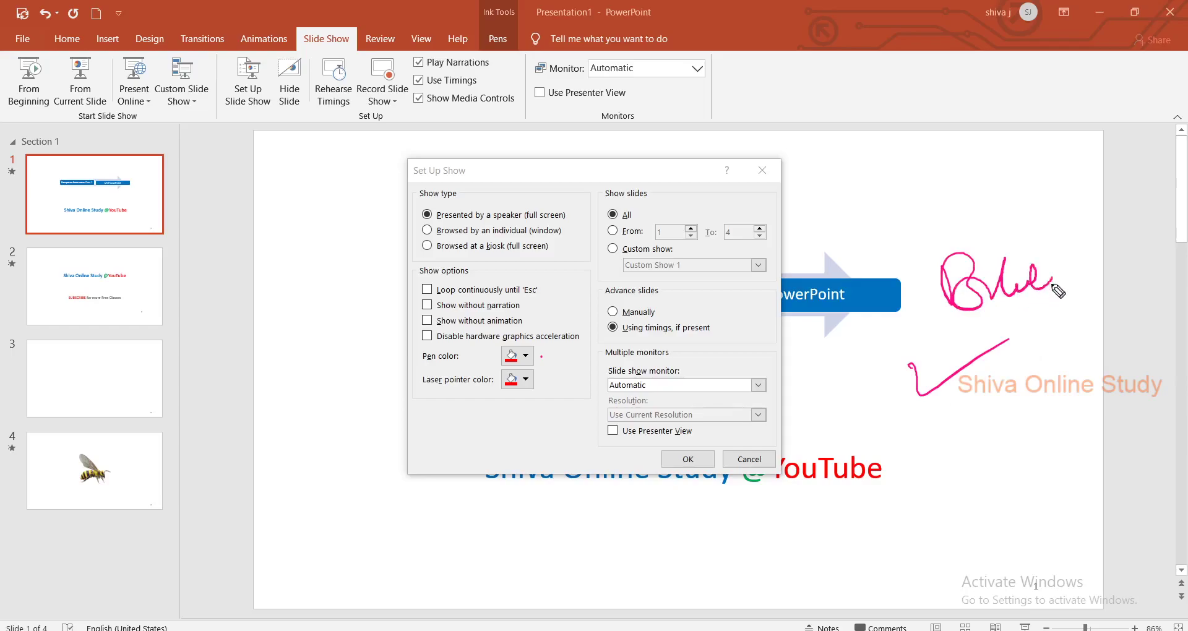
left_click(427, 335)
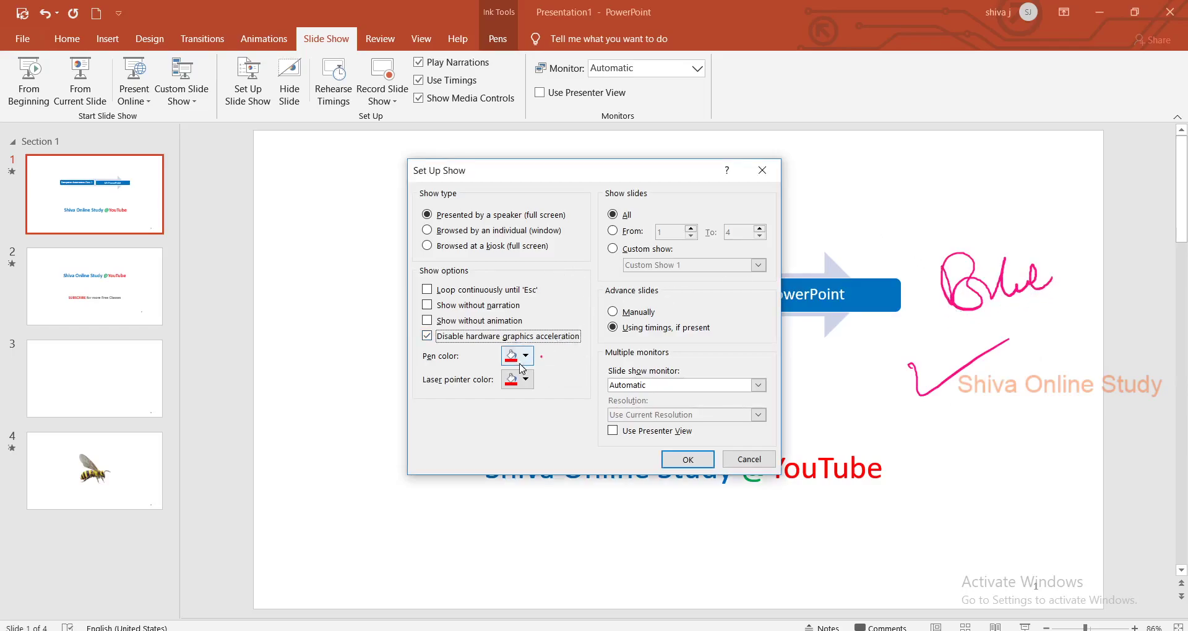
left_click(526, 356)
left_click(527, 362)
left_click(526, 358)
left_click(560, 367)
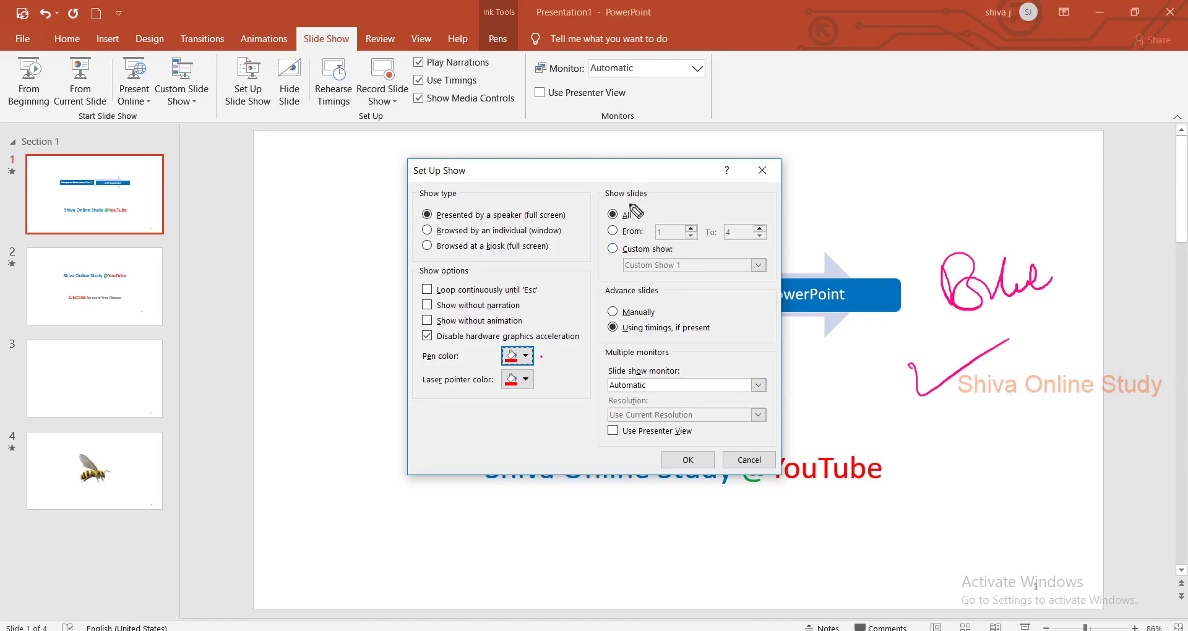
left_click_drag(903, 170, 905, 199)
mouse_move(918, 180)
left_mouse_down()
mouse_move(941, 192)
mouse_move(1003, 165)
left_mouse_up()
left_click_drag(907, 228, 909, 253)
left_click_drag(919, 234, 960, 242)
left_click_drag(973, 222, 978, 227)
left_click_drag(1002, 226, 1003, 229)
left_click_drag(947, 193, 922, 188)
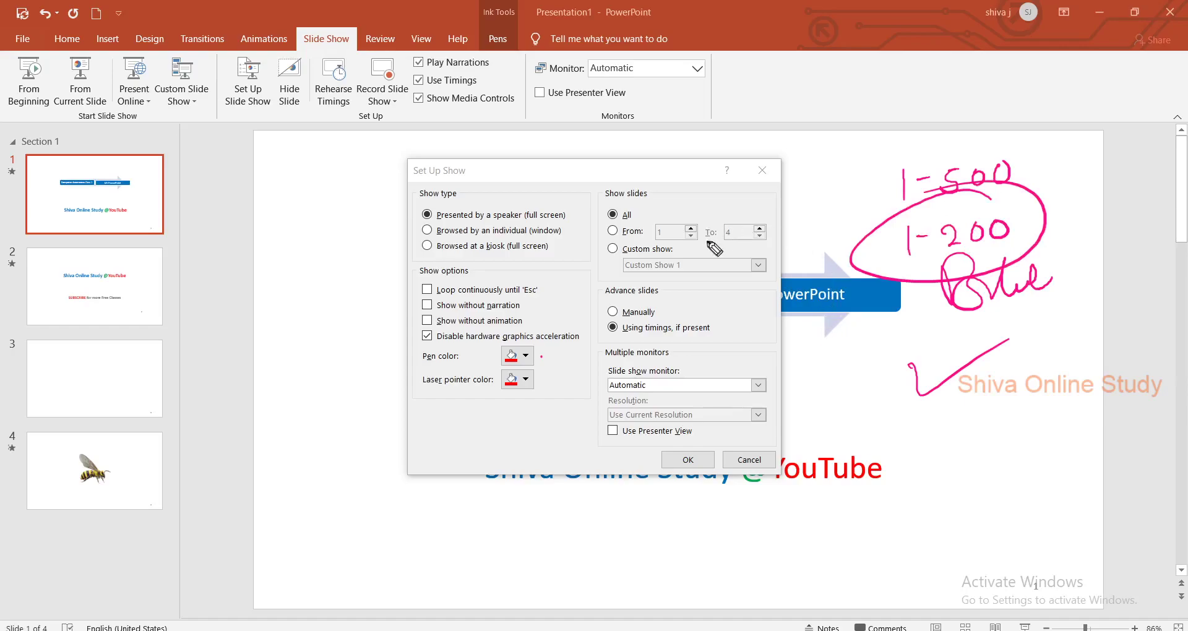
mouse_move(667, 229)
left_mouse_down()
mouse_move(666, 238)
mouse_move(739, 235)
left_mouse_up()
left_click_drag(748, 224, 763, 215)
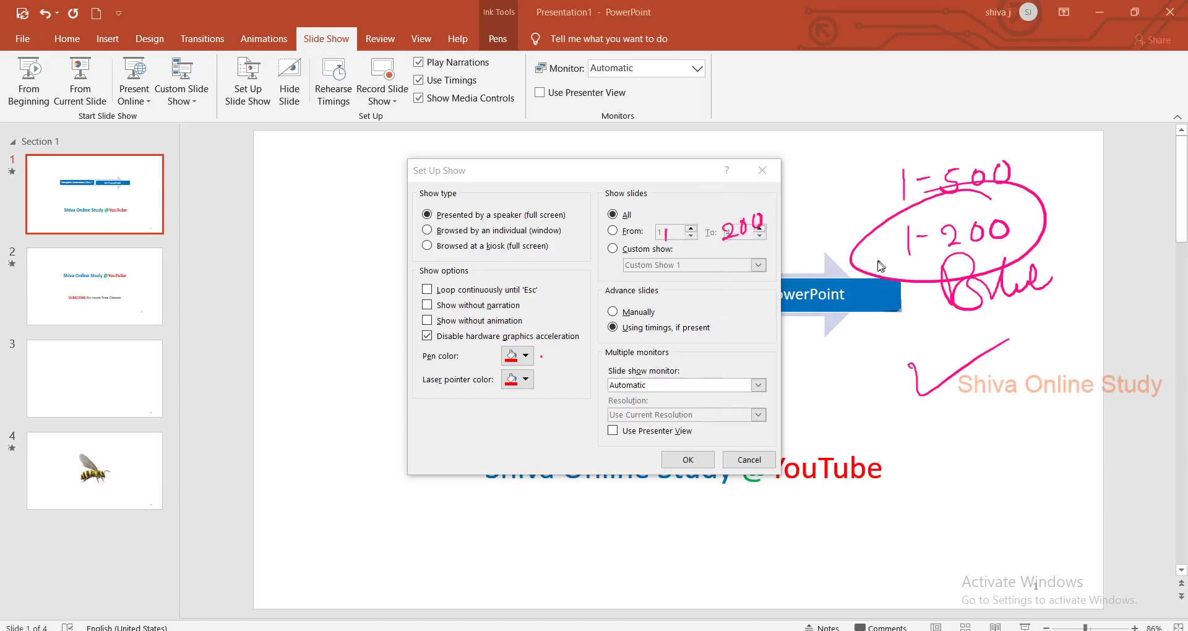
key("Escape")
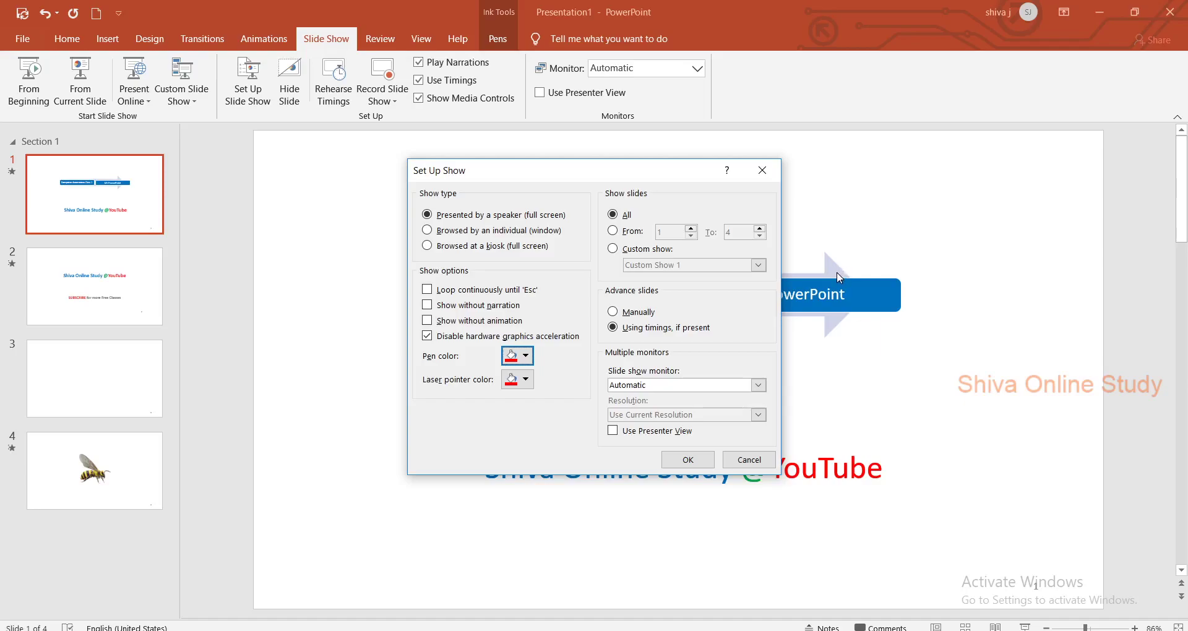
- Close the slide show setup options, then sketch and undo a few marks on the slide
left_click(769, 174)
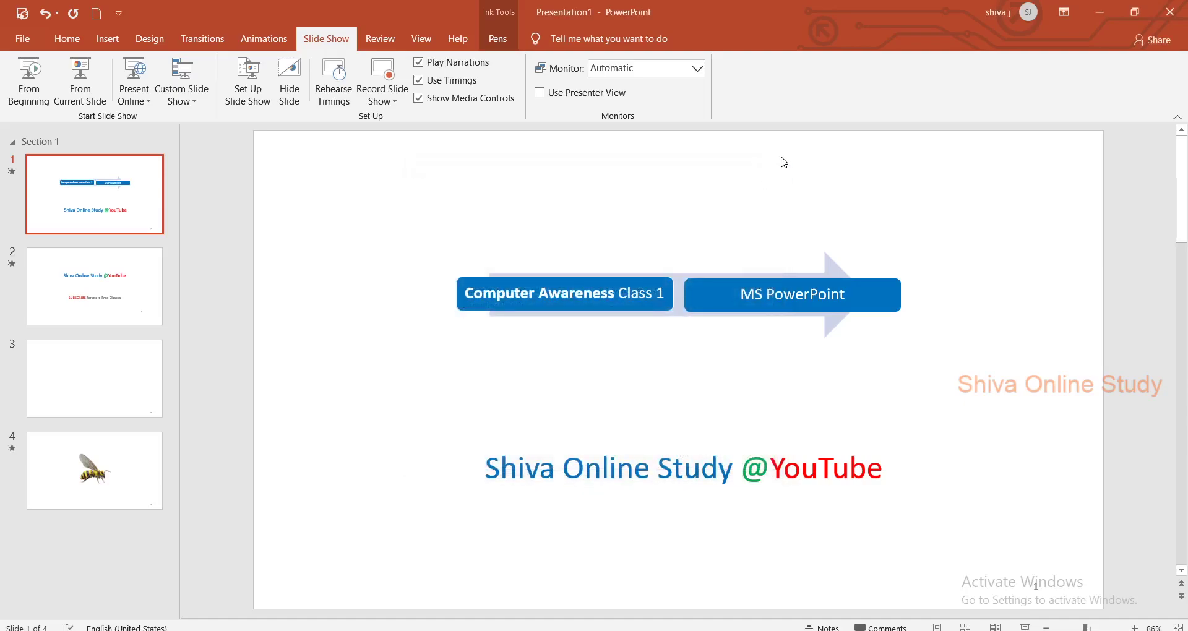
left_click_drag(282, 184, 314, 170)
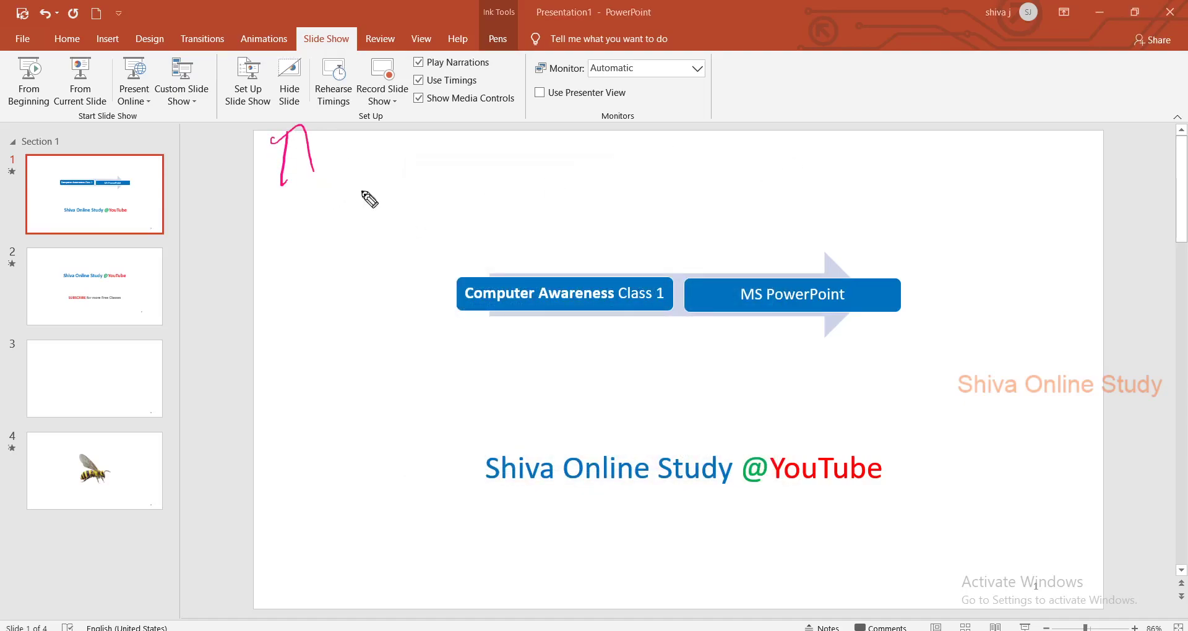
key("ctrl+z")
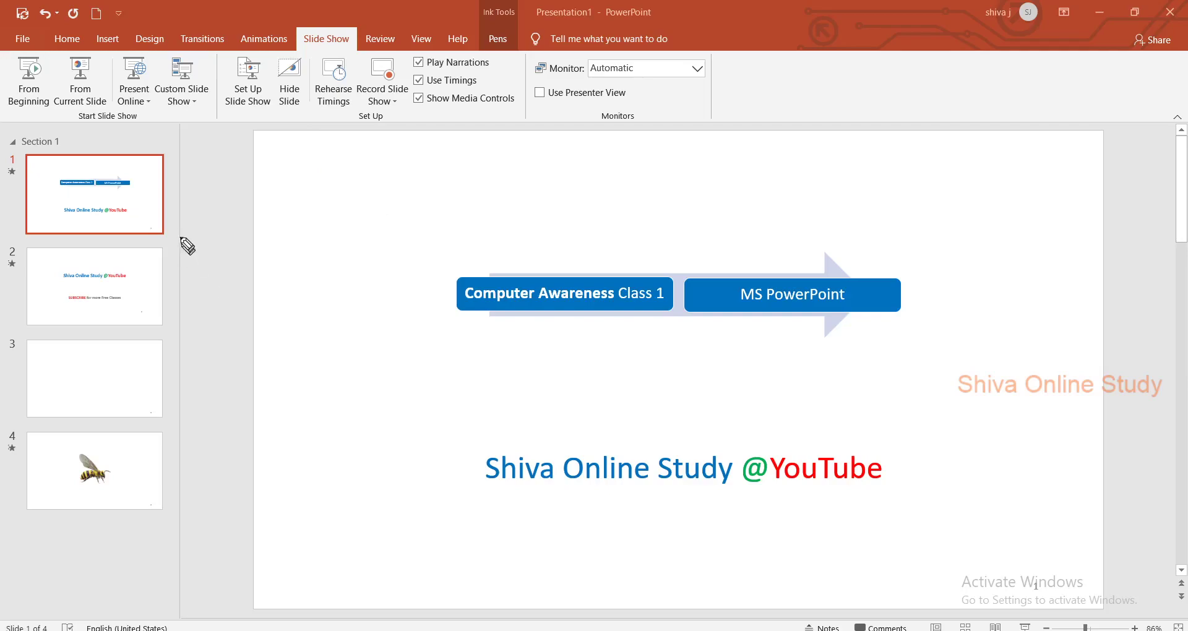
left_click_drag(184, 272, 211, 300)
left_click_drag(187, 359, 185, 397)
left_click_drag(198, 455, 234, 478)
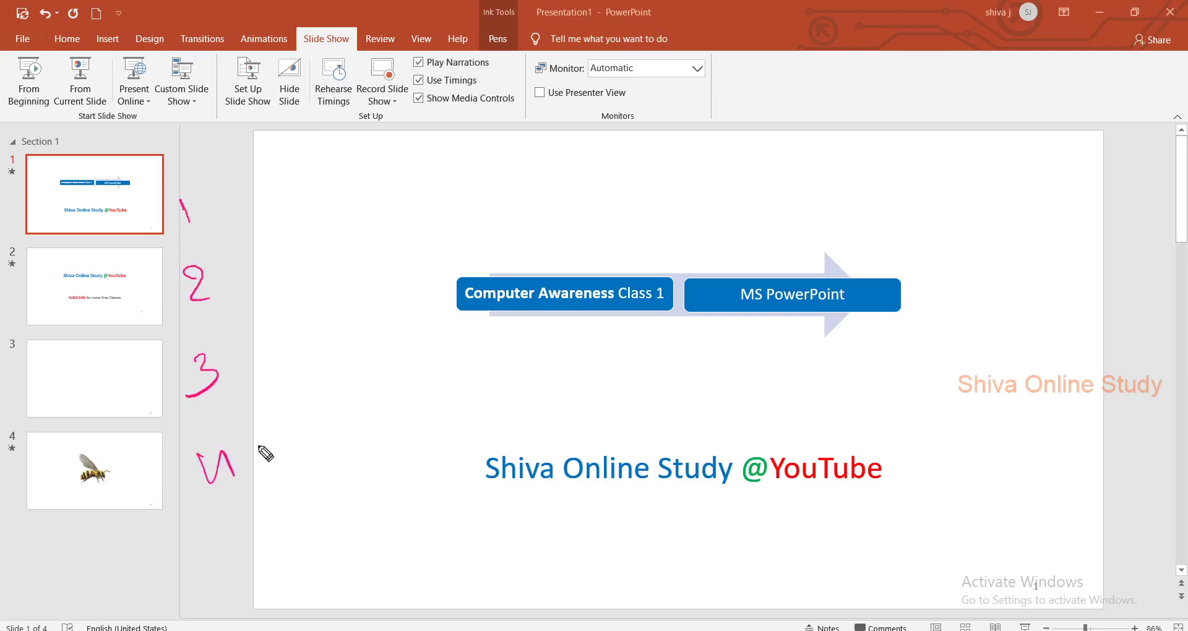
left_click_drag(57, 453, 129, 481)
left_click_drag(116, 433, 98, 503)
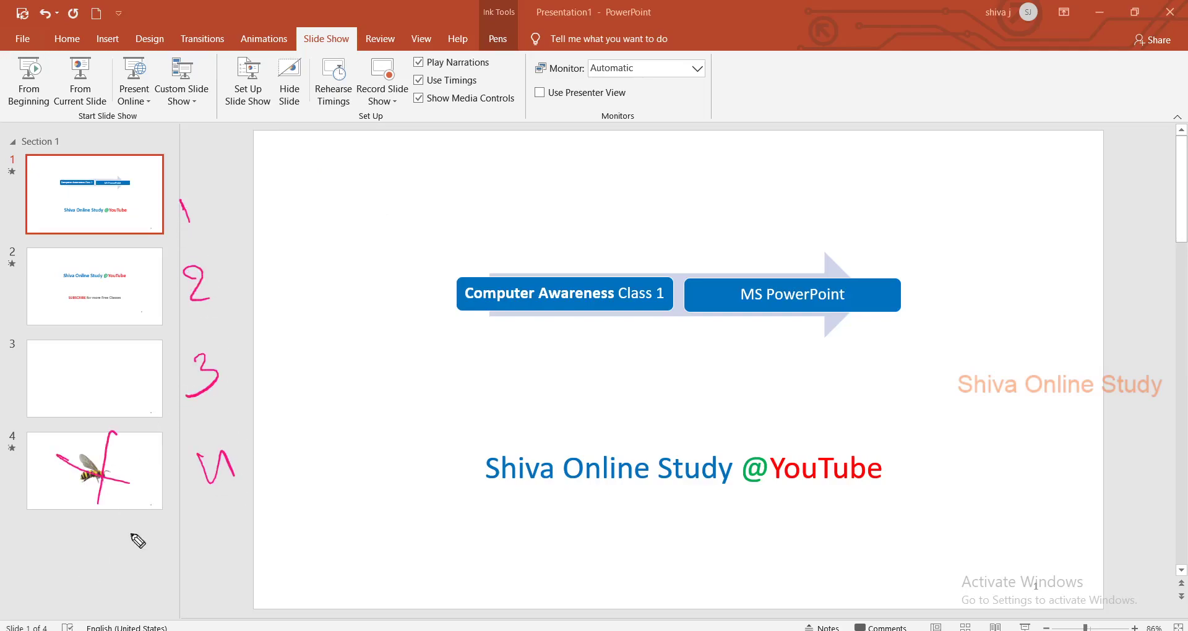
key("Escape")
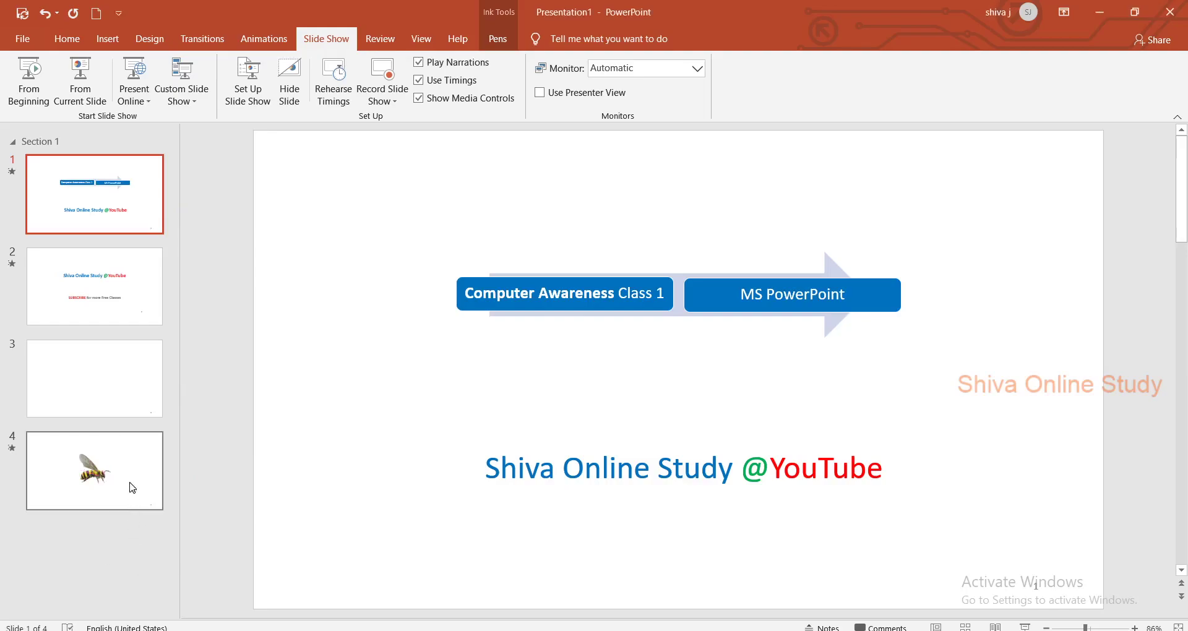
- Hide slide 4, the bee slide, from the show, then unhide it and return to slide 1
left_click(136, 484)
left_click(296, 84)
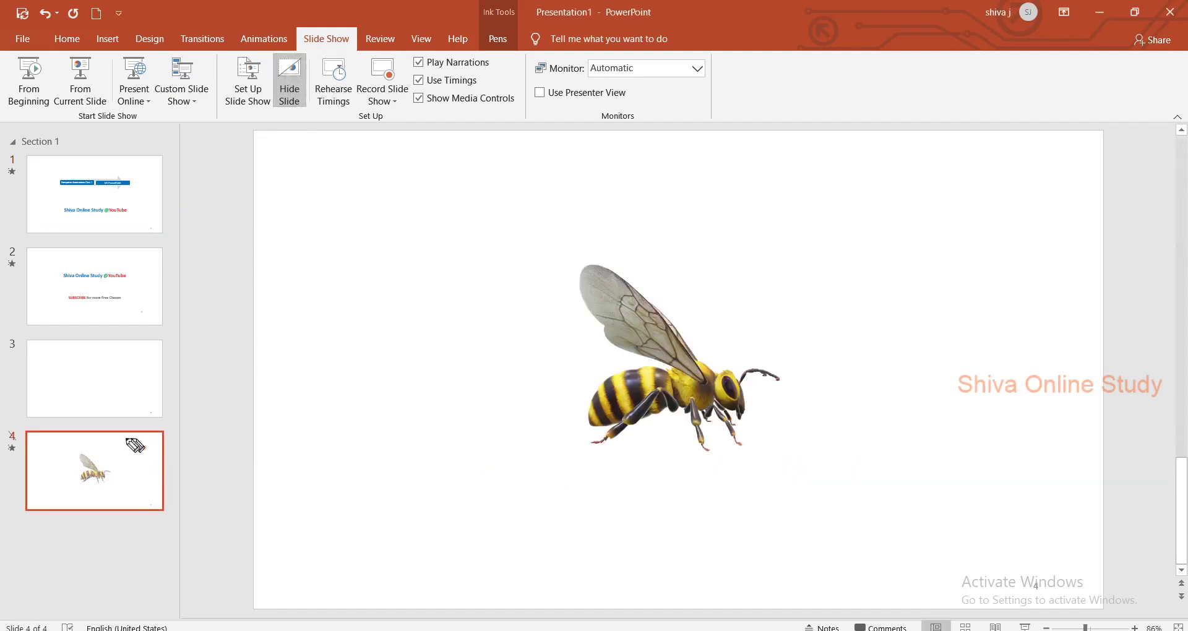
left_click_drag(16, 419, 12, 427)
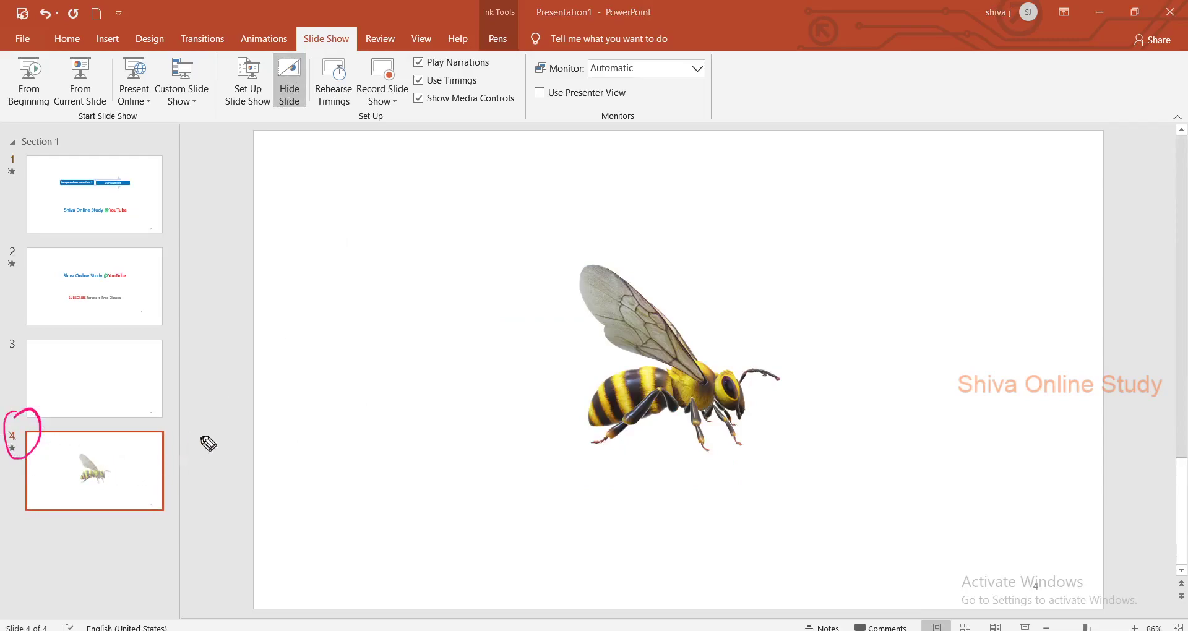
left_click_drag(135, 449, 187, 482)
left_click_drag(507, 262, 816, 426)
left_click_drag(754, 228, 483, 501)
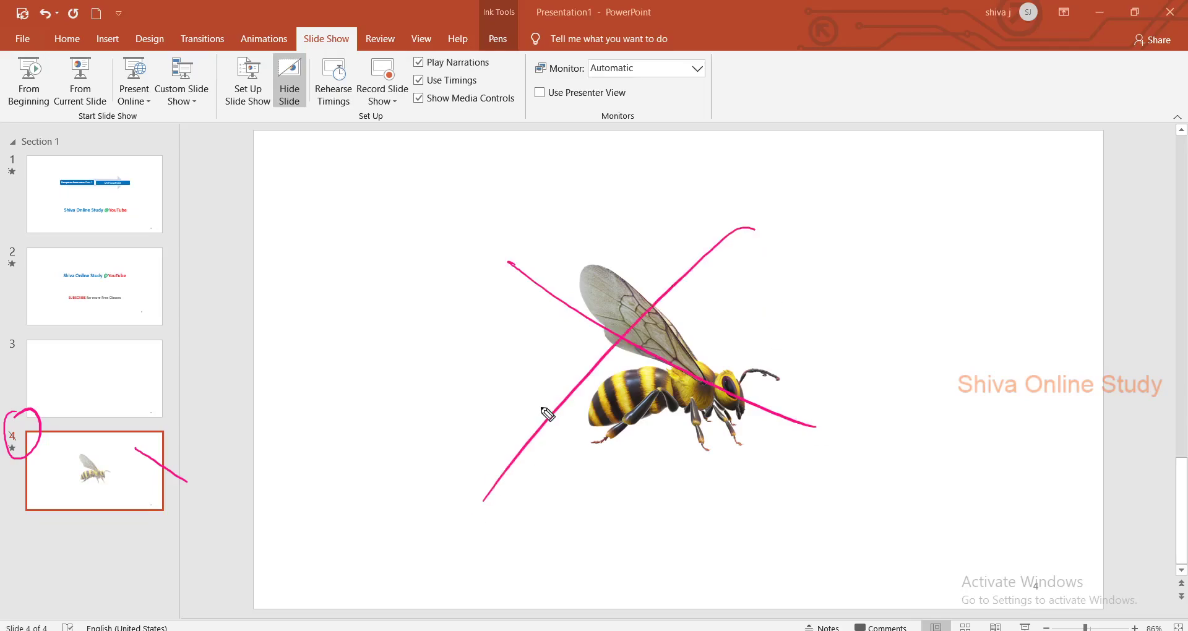
key("Escape")
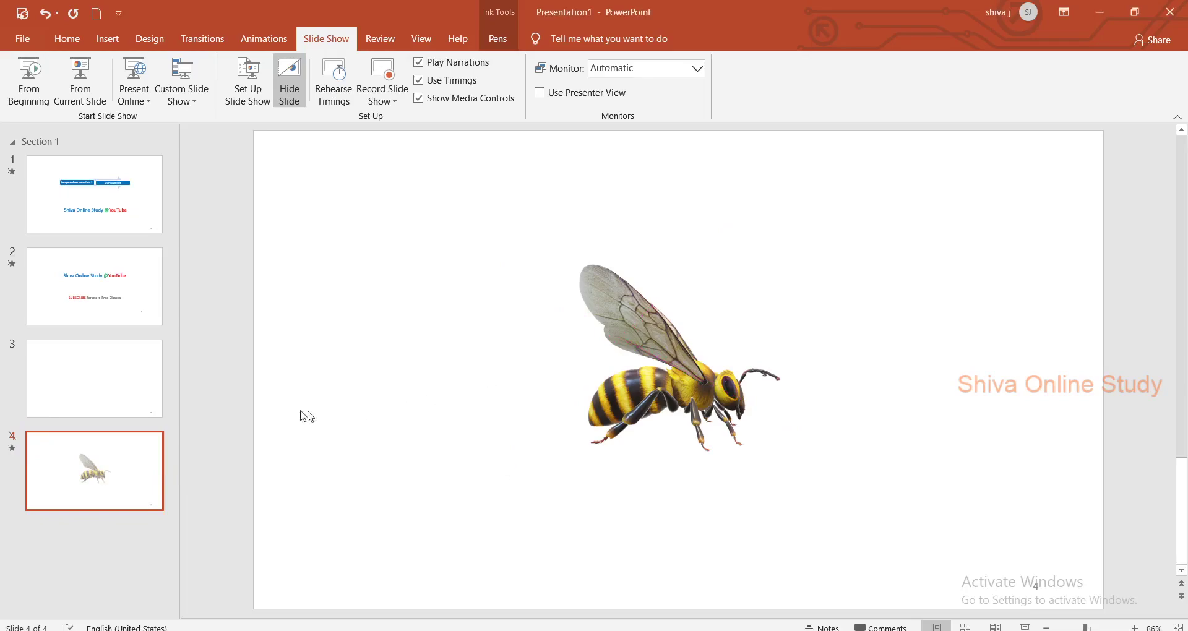
left_click(296, 87)
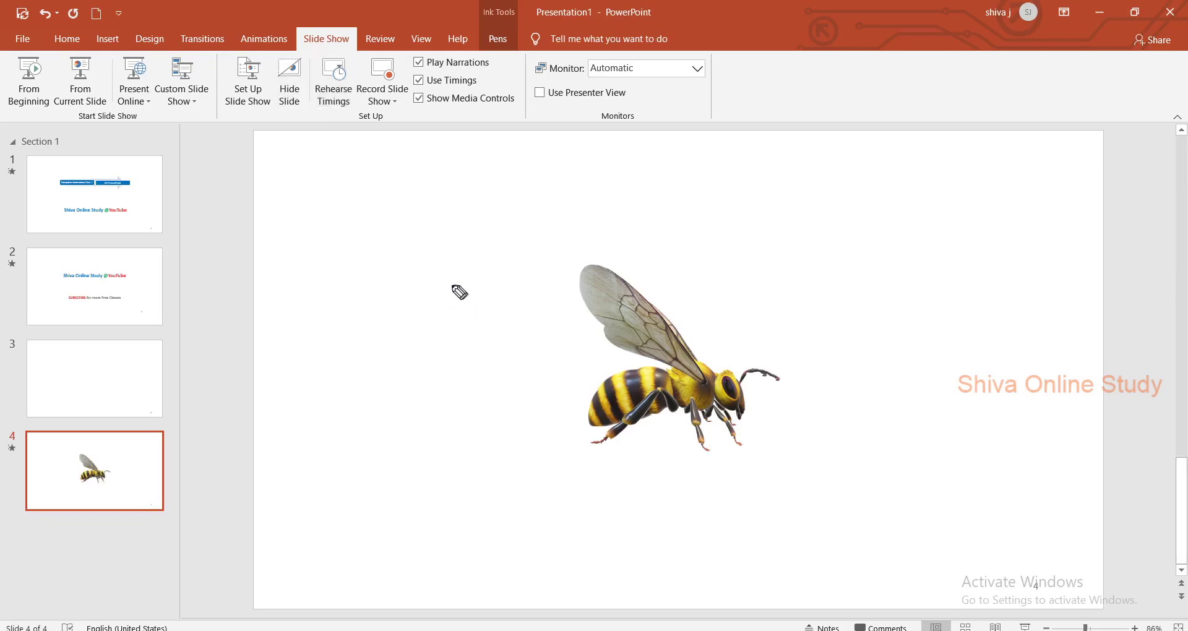
left_click(111, 208)
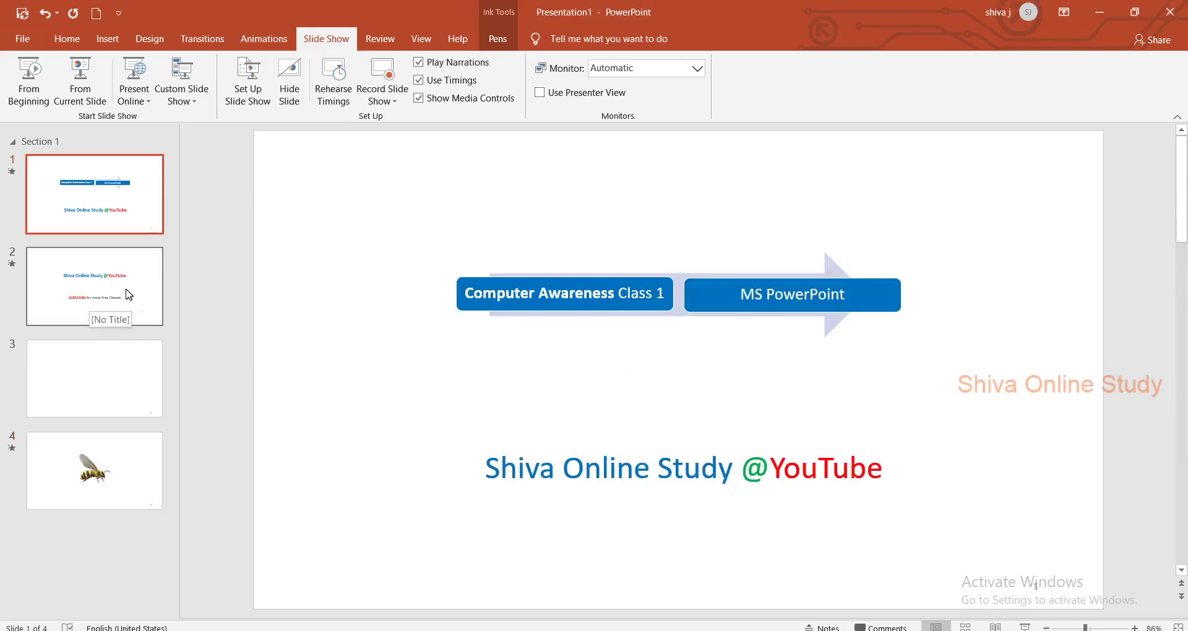
- Go back to slide 1 and draw an upward ink arrow, then undo it
left_click(126, 290)
left_click(128, 214)
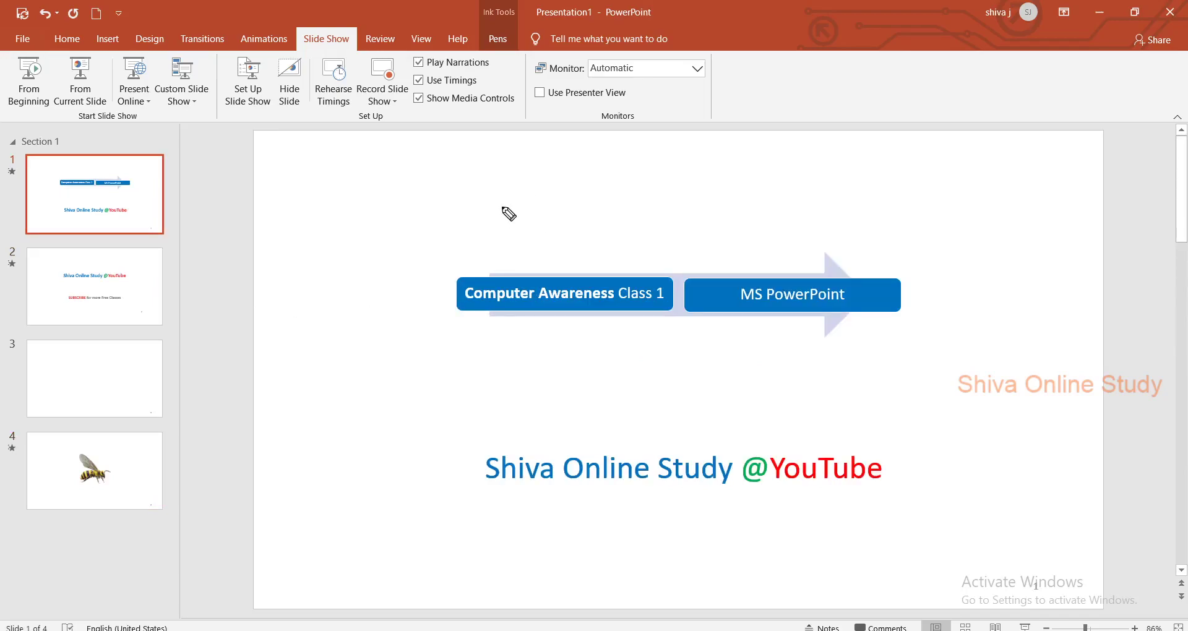
mouse_move(312, 214)
left_mouse_down()
mouse_move(315, 147)
mouse_move(359, 164)
left_mouse_up()
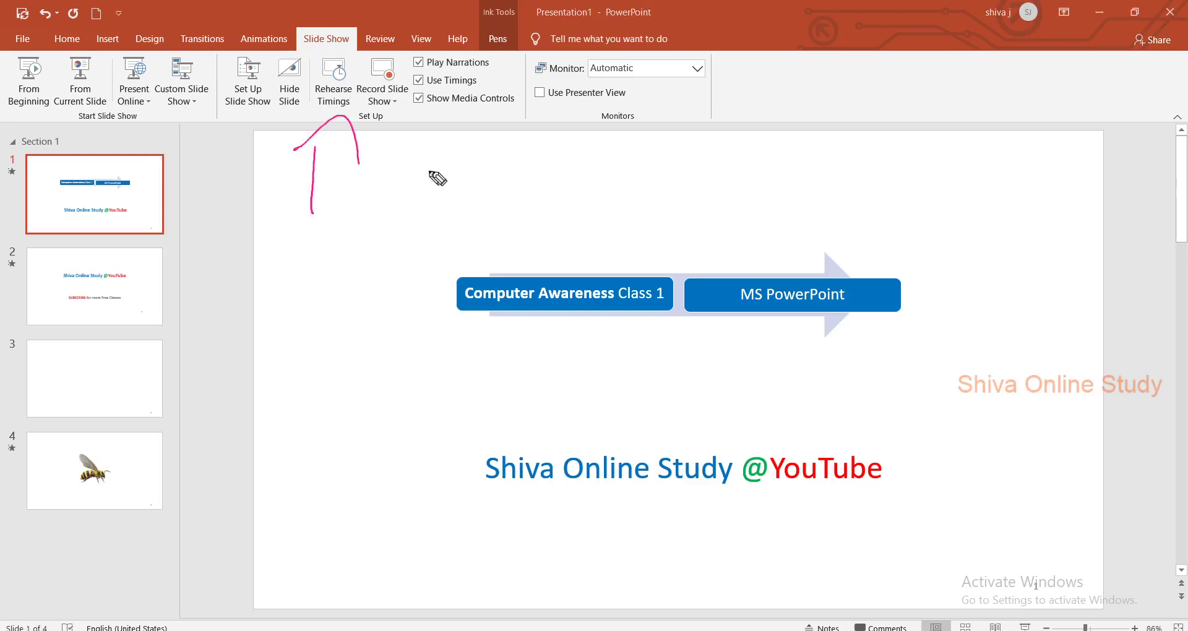
key("ctrl+z")
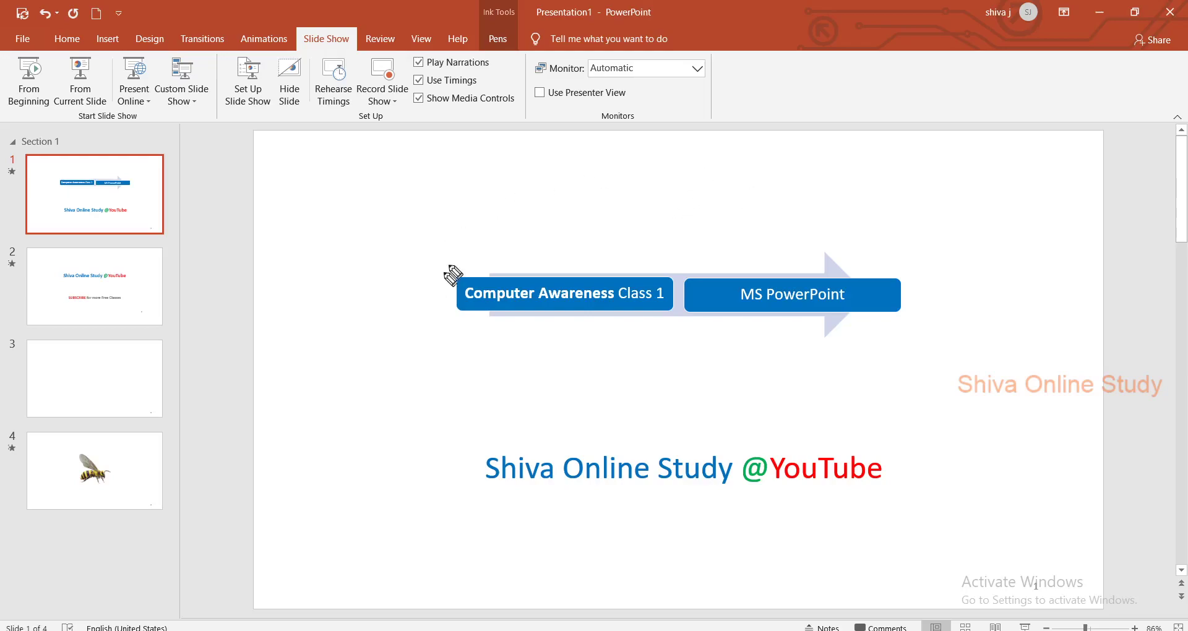
- Ink a circled 1, handwrite '10 pm', and tick the slide 1–3 thumbnails
left_click_drag(306, 196, 316, 248)
left_click_drag(303, 193, 301, 196)
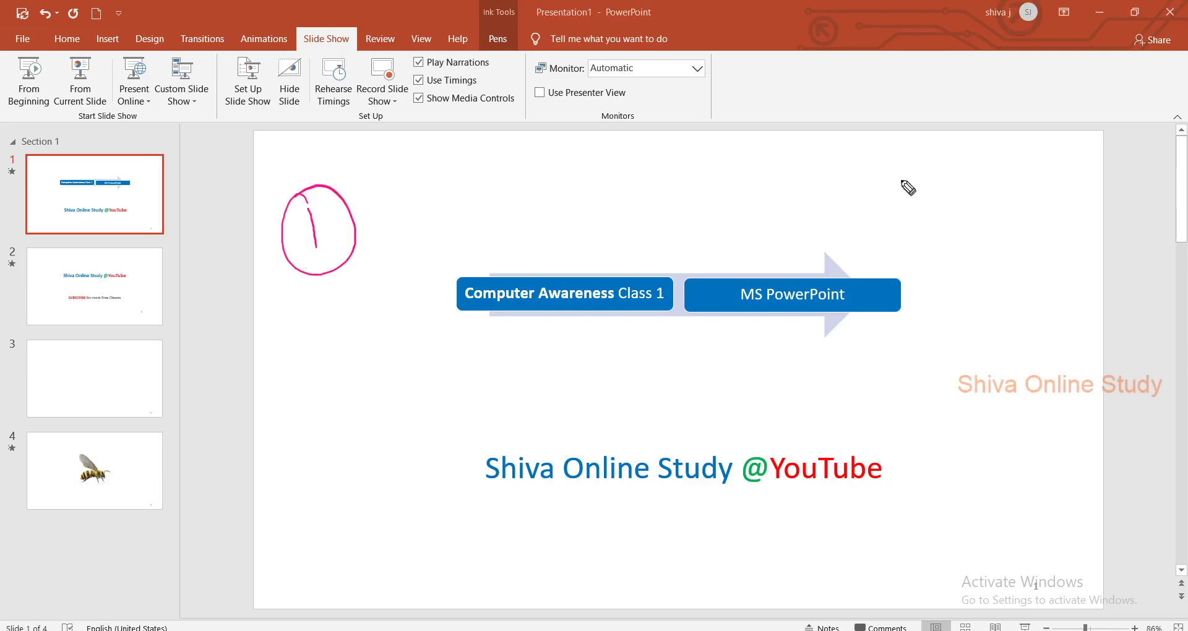
left_click_drag(905, 179, 907, 207)
mouse_move(926, 180)
left_mouse_down()
mouse_move(978, 201)
mouse_move(1005, 192)
left_mouse_up()
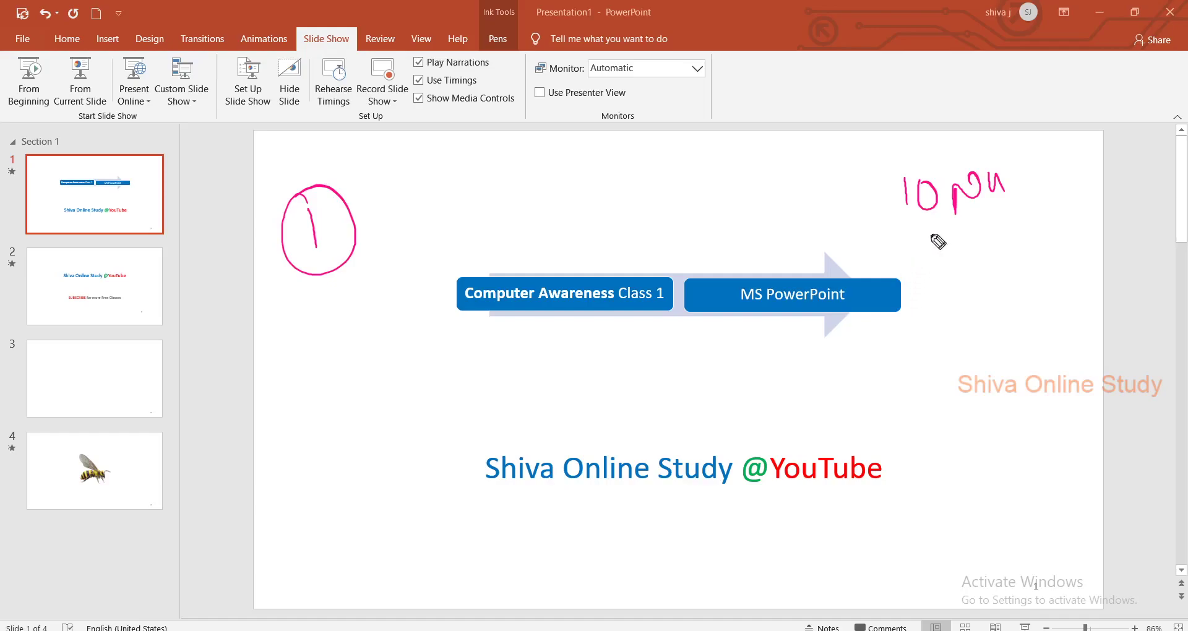
left_click_drag(171, 215, 211, 167)
left_click_drag(175, 294, 222, 238)
left_click_drag(225, 354, 176, 399)
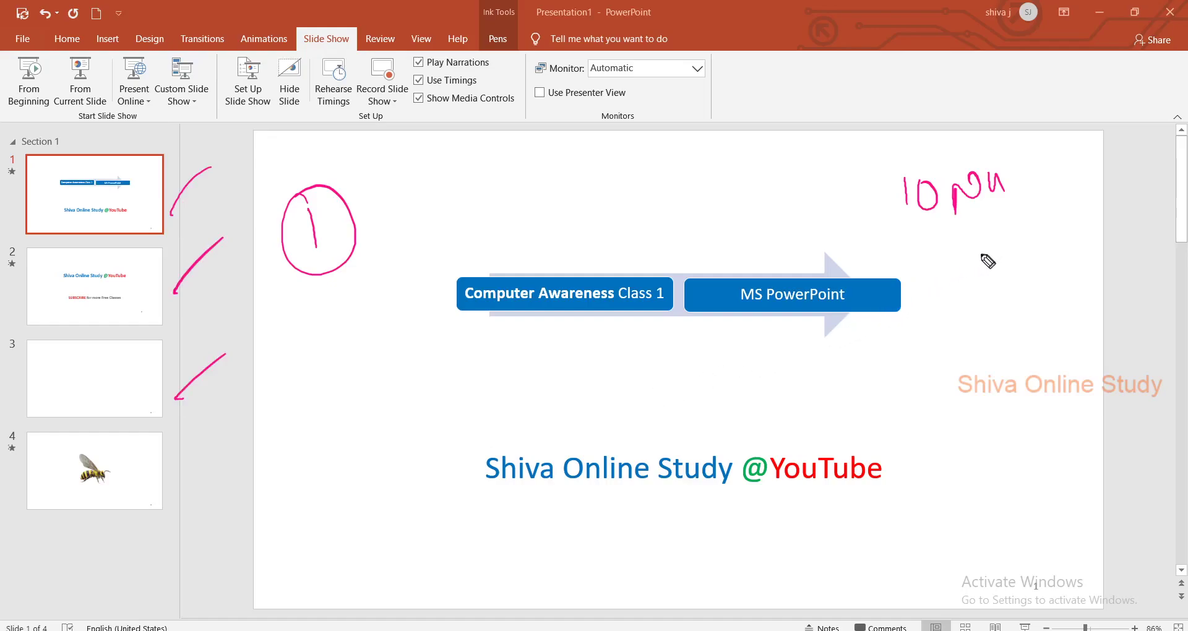
- Handwrite a second '10' note and a circled '87' beside the Shiva Online Study watermark
left_click_drag(963, 244, 964, 273)
mouse_move(979, 244)
left_mouse_down()
mouse_move(1025, 248)
mouse_move(1053, 283)
left_mouse_up()
mouse_move(1029, 202)
left_mouse_down()
mouse_move(1061, 192)
mouse_move(1079, 226)
left_mouse_up()
left_click_drag(973, 351, 1012, 388)
left_click_drag(992, 335, 1046, 375)
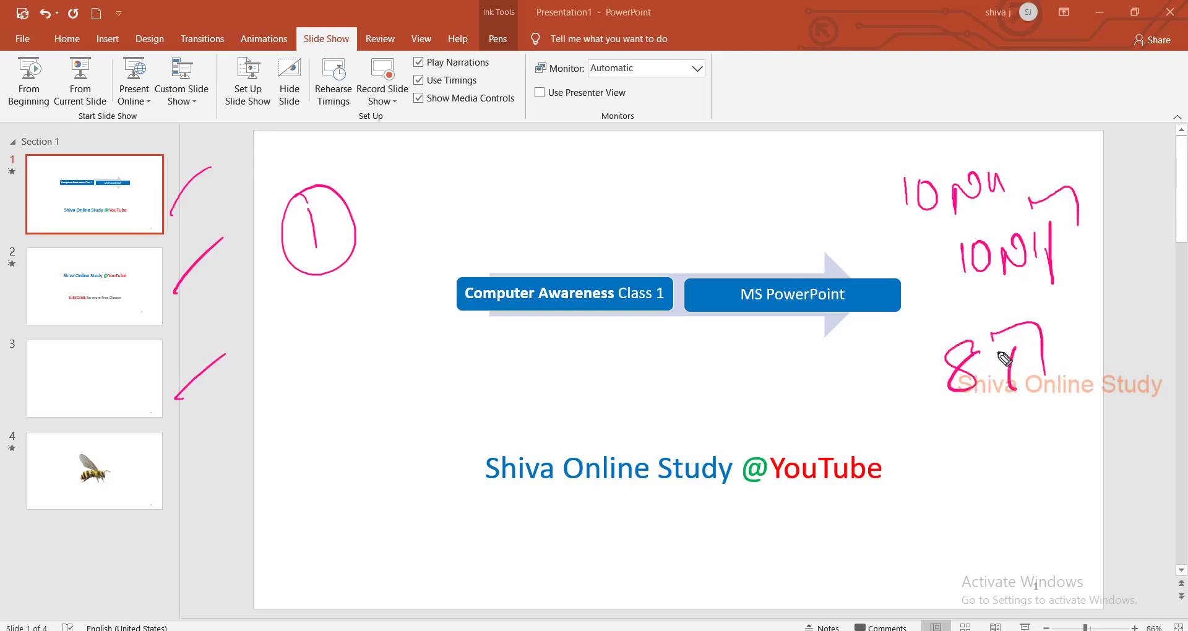
left_click_drag(996, 323, 962, 317)
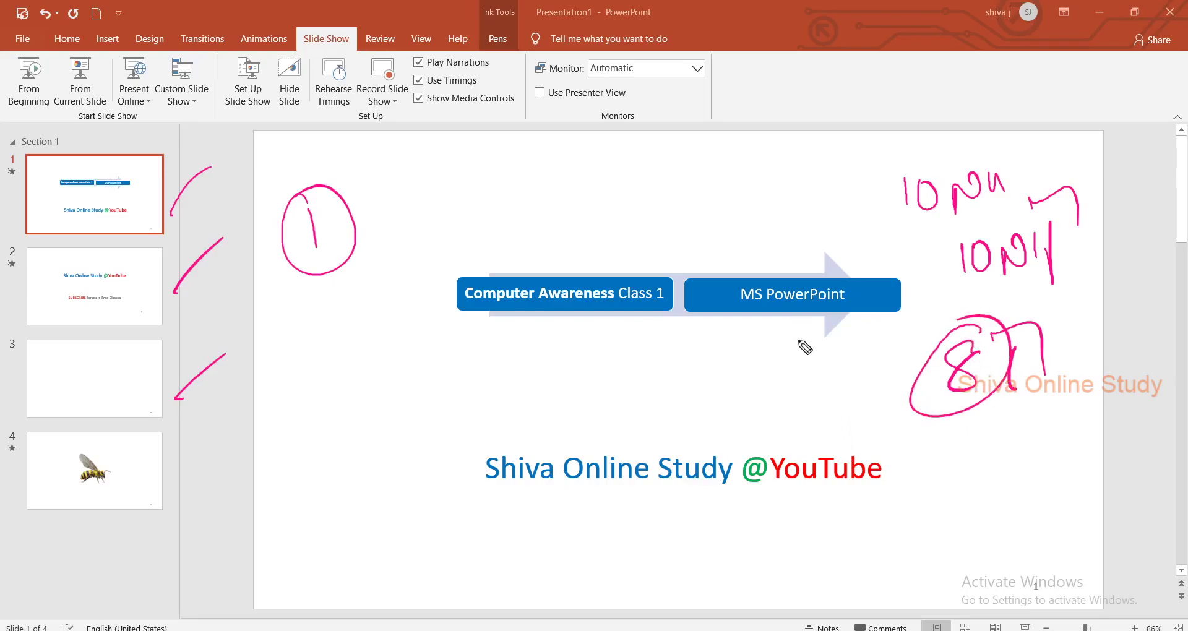
- Erase all ink with E, leave pen mode, and start the slide show from slide 1
key("e")
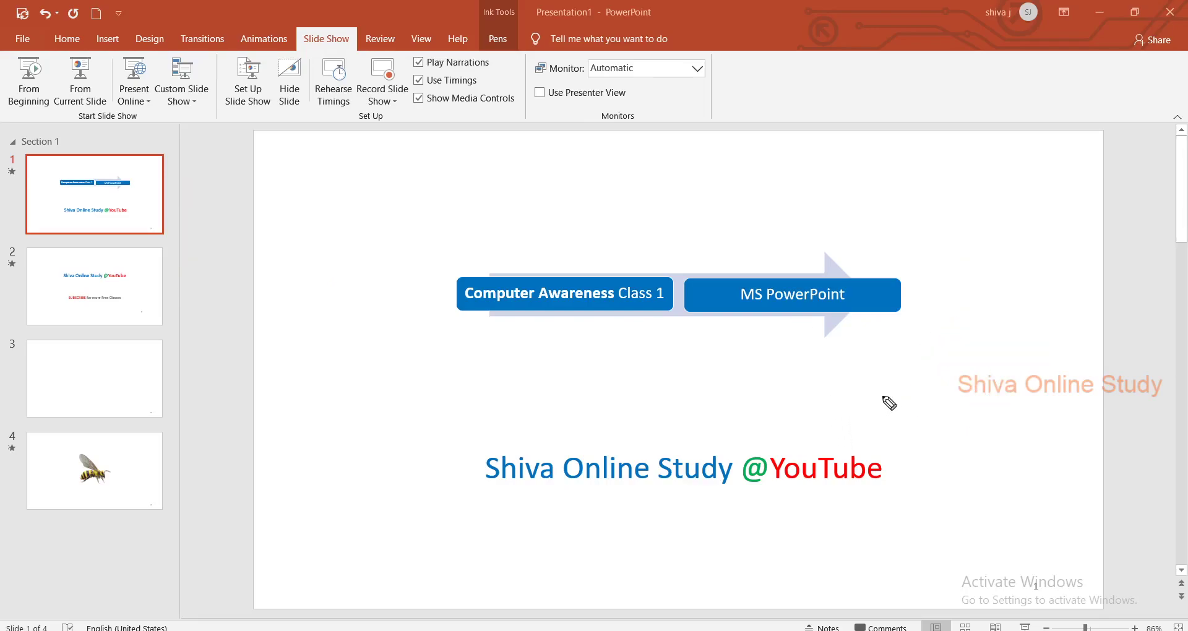
key("Escape")
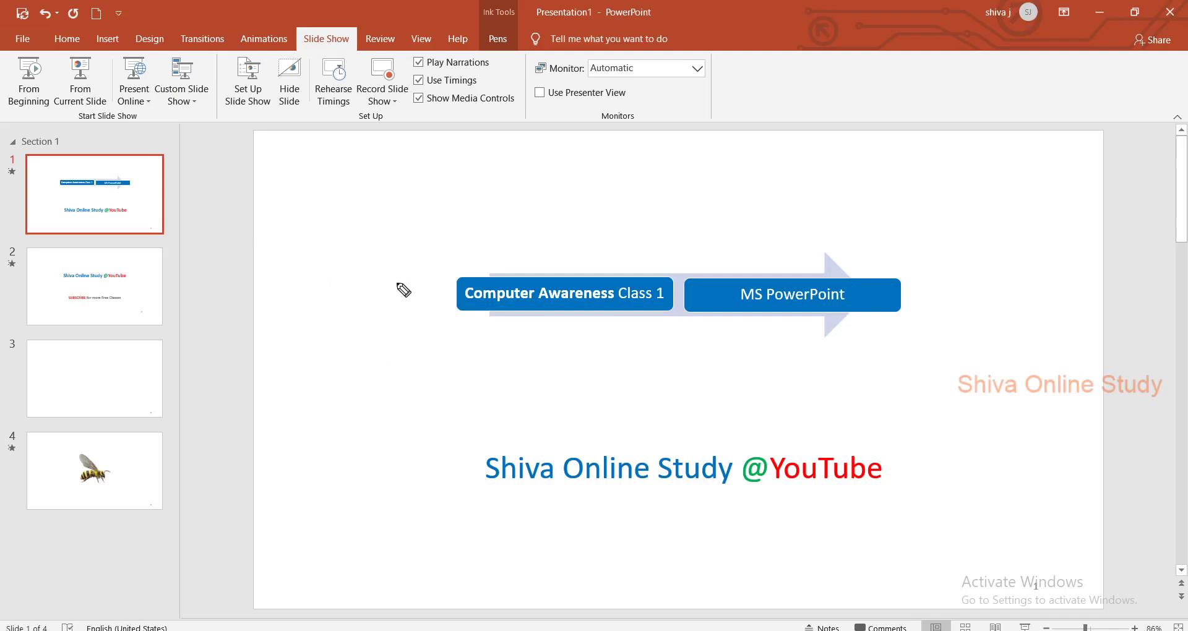
key("F5")
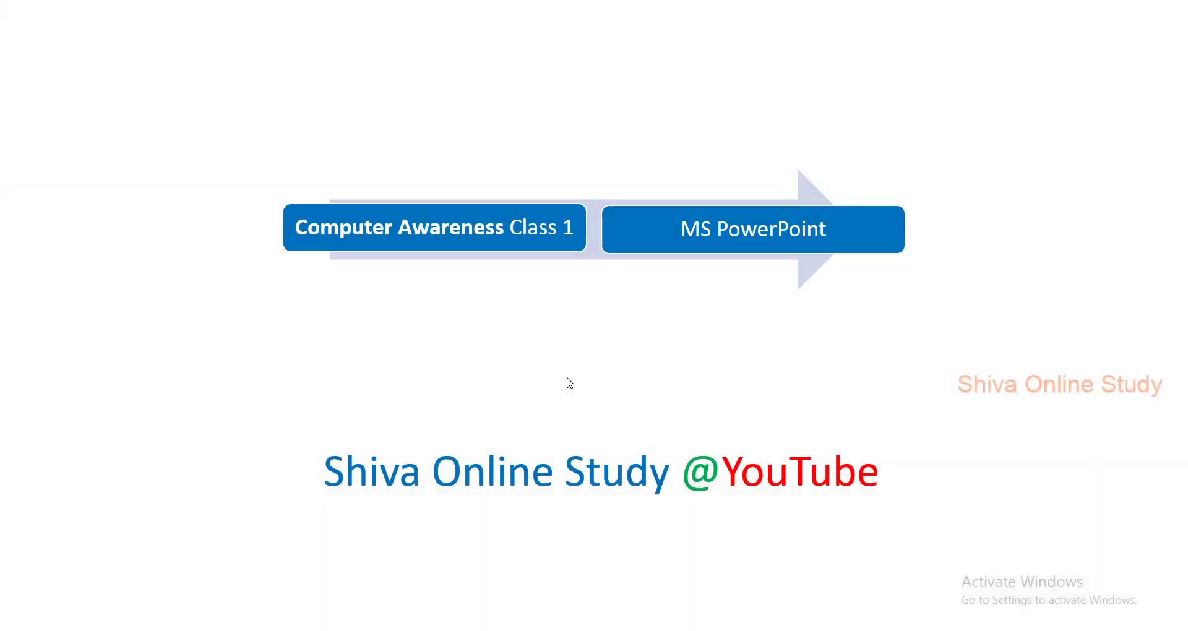
- Advance the show to slide 2, the 'SUBSCRIBE for more Free Classes' slide, then exit the show
key("Right")
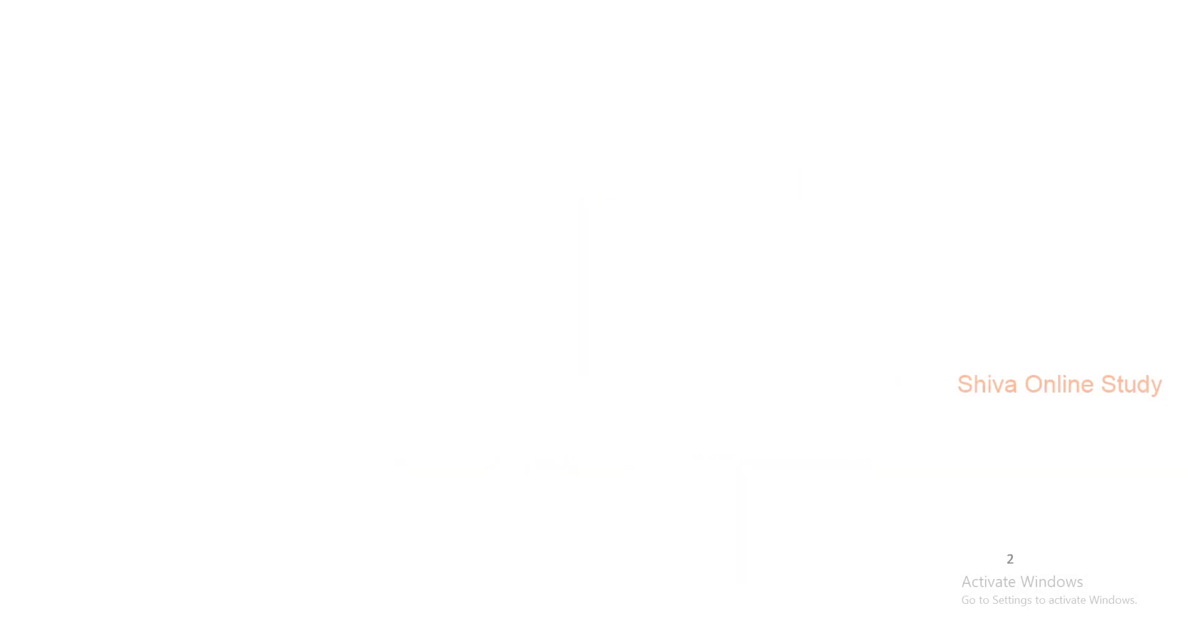
key("Escape")
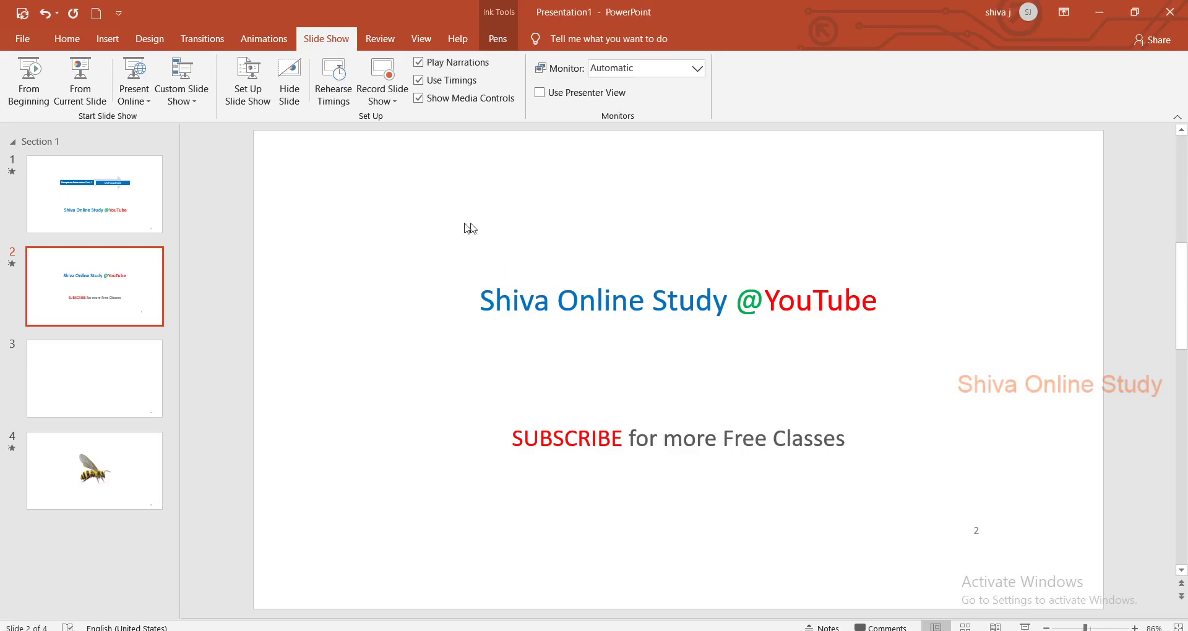
left_click(248, 81)
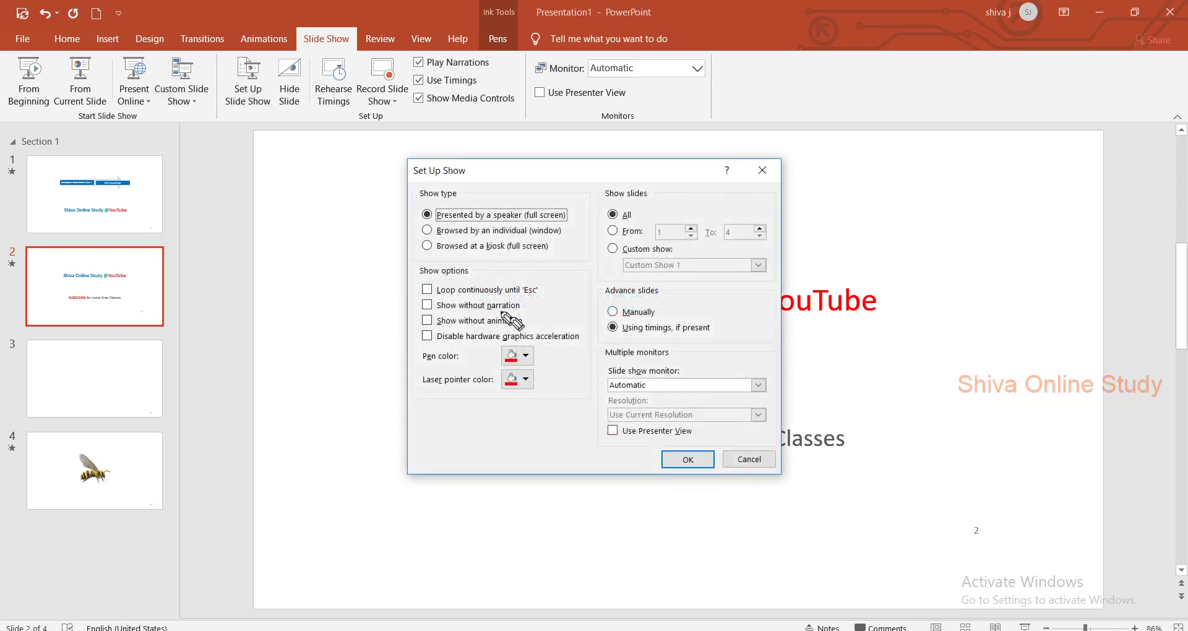
left_click_drag(527, 307, 560, 285)
left_click_drag(529, 324, 565, 302)
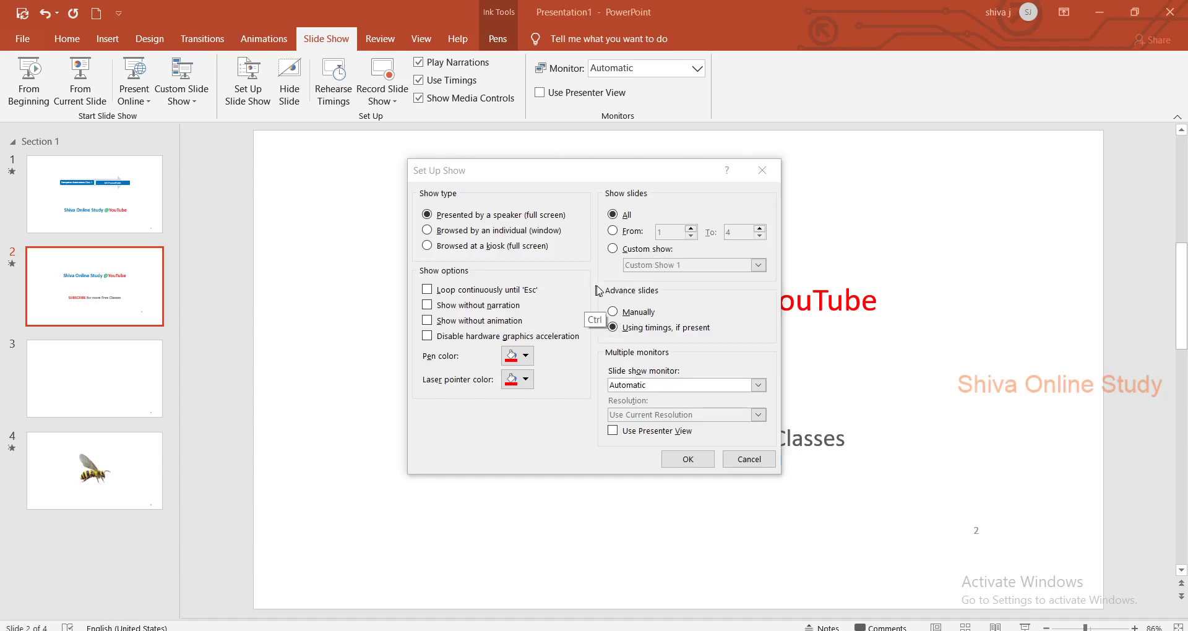
left_click(762, 169)
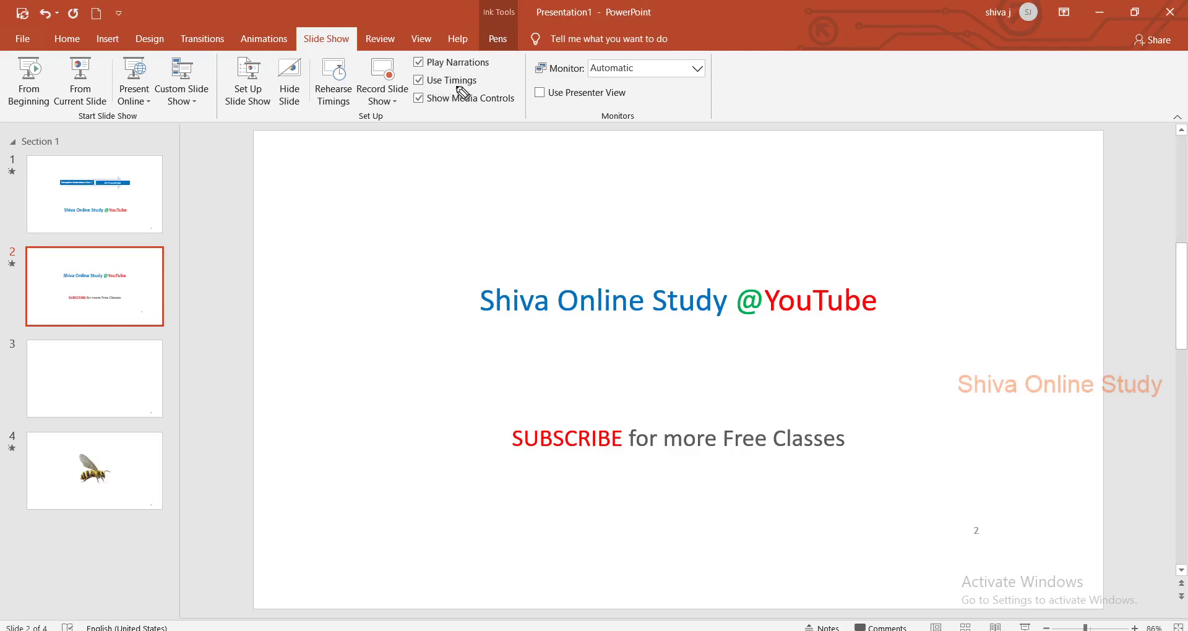
left_click_drag(481, 78, 526, 63)
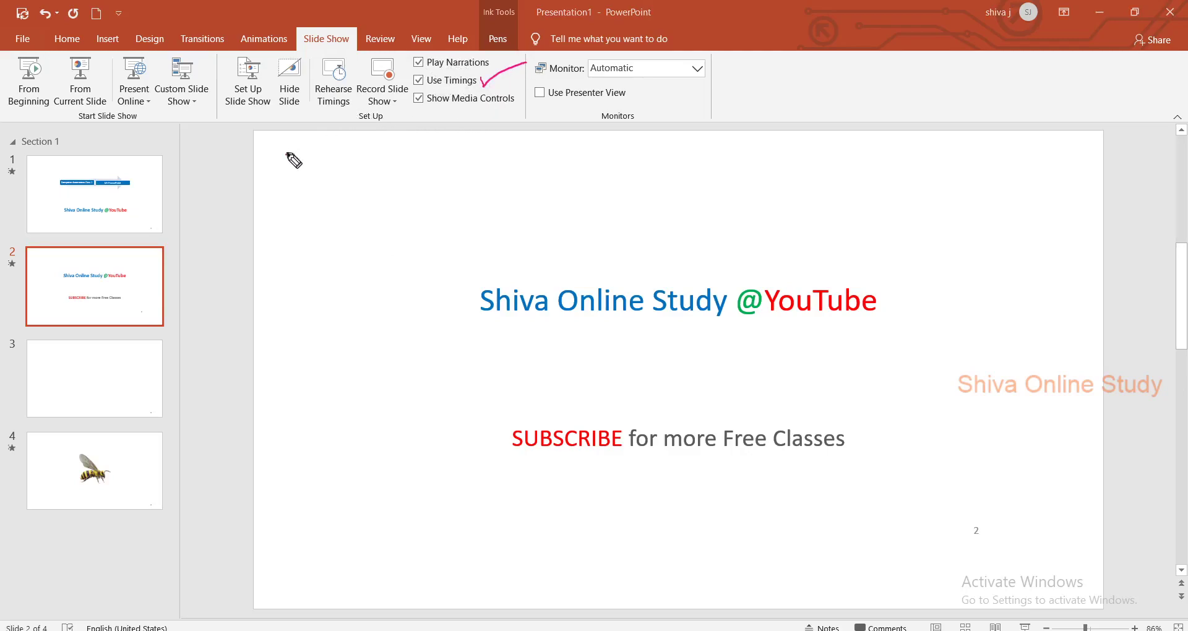
left_click_drag(286, 154, 335, 146)
key("e")
mouse_move(820, 165)
left_mouse_down()
mouse_move(899, 174)
mouse_move(924, 205)
left_mouse_up()
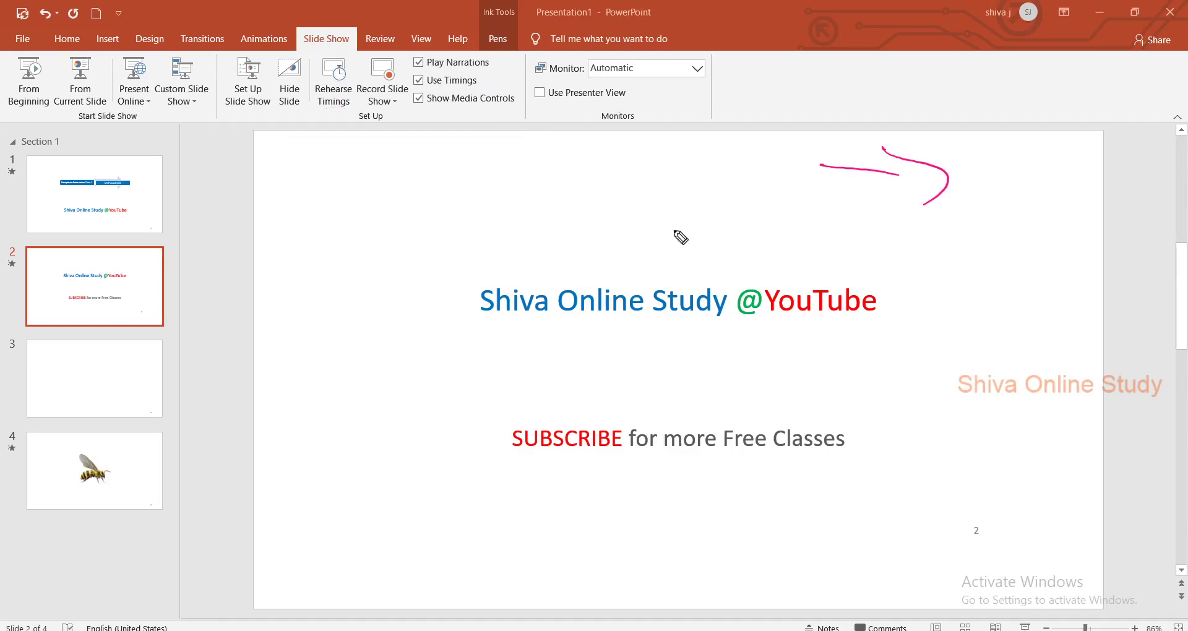
key("e")
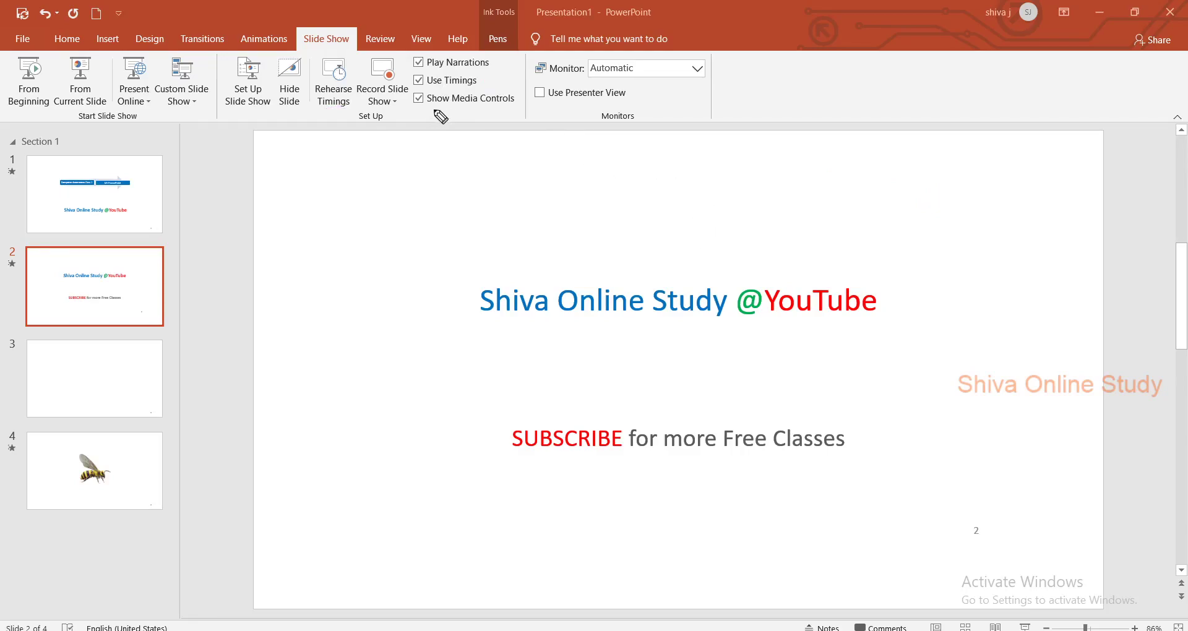
left_click_drag(411, 115, 492, 106)
key("e")
left_click_drag(910, 169, 904, 200)
mouse_move(964, 172)
left_mouse_down()
mouse_move(965, 195)
mouse_move(1035, 193)
mouse_move(1042, 178)
mouse_move(1060, 200)
mouse_move(1013, 183)
left_mouse_up()
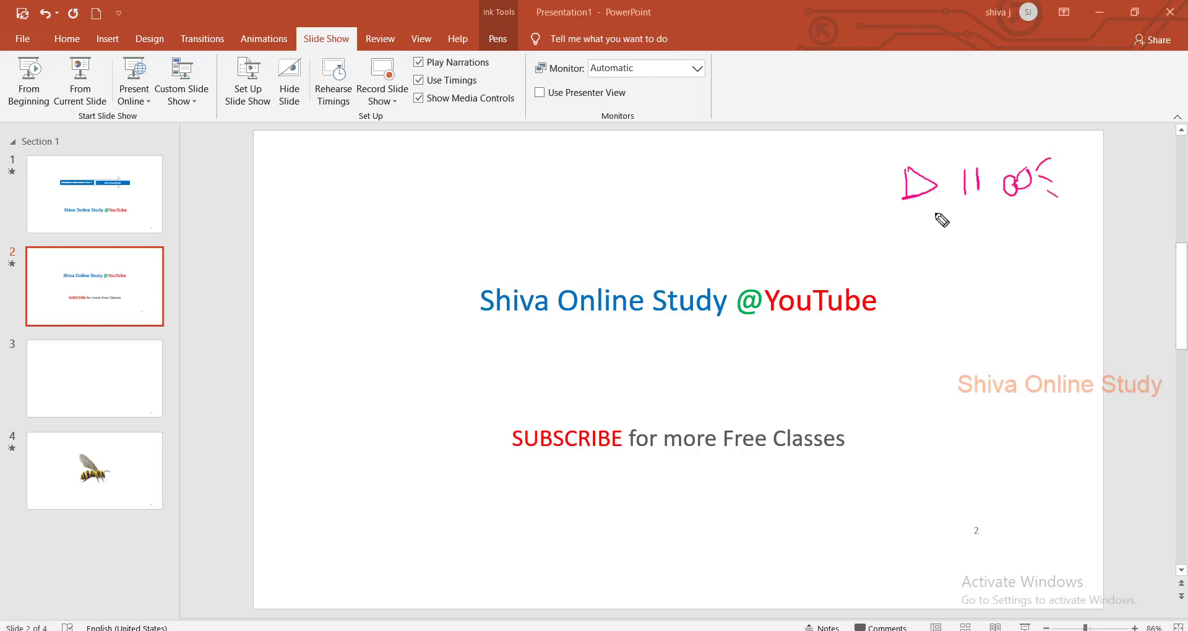
key("ctrl+z")
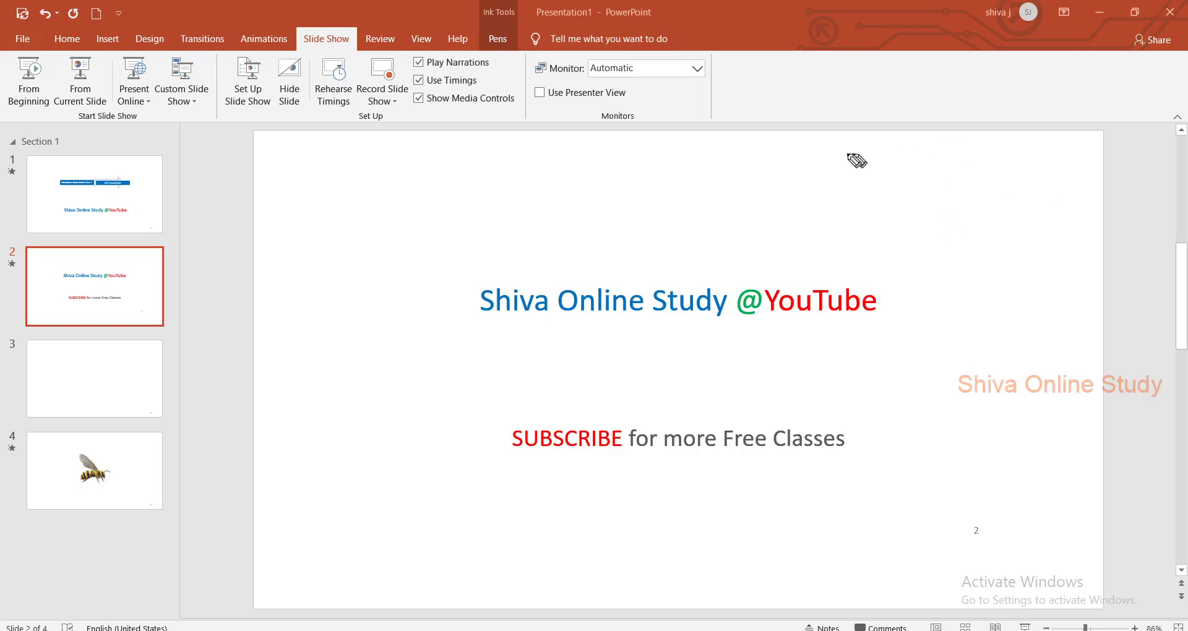
mouse_move(407, 140)
left_mouse_down()
mouse_move(424, 104)
mouse_move(436, 123)
left_mouse_up()
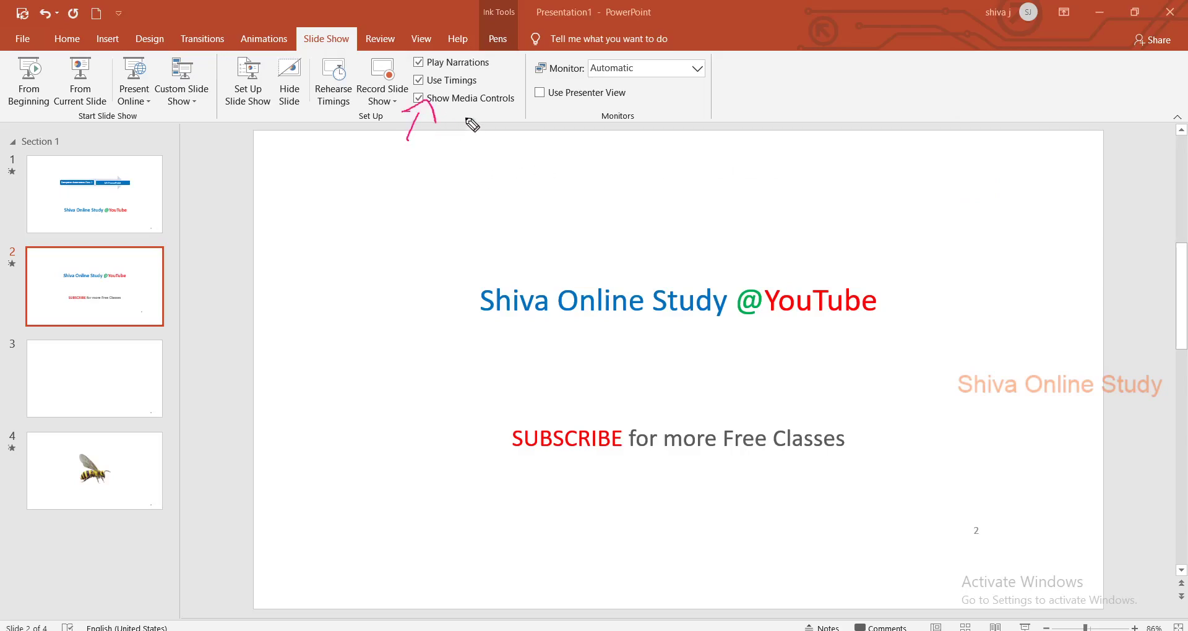
key("ctrl+z")
left_click_drag(546, 69, 539, 62)
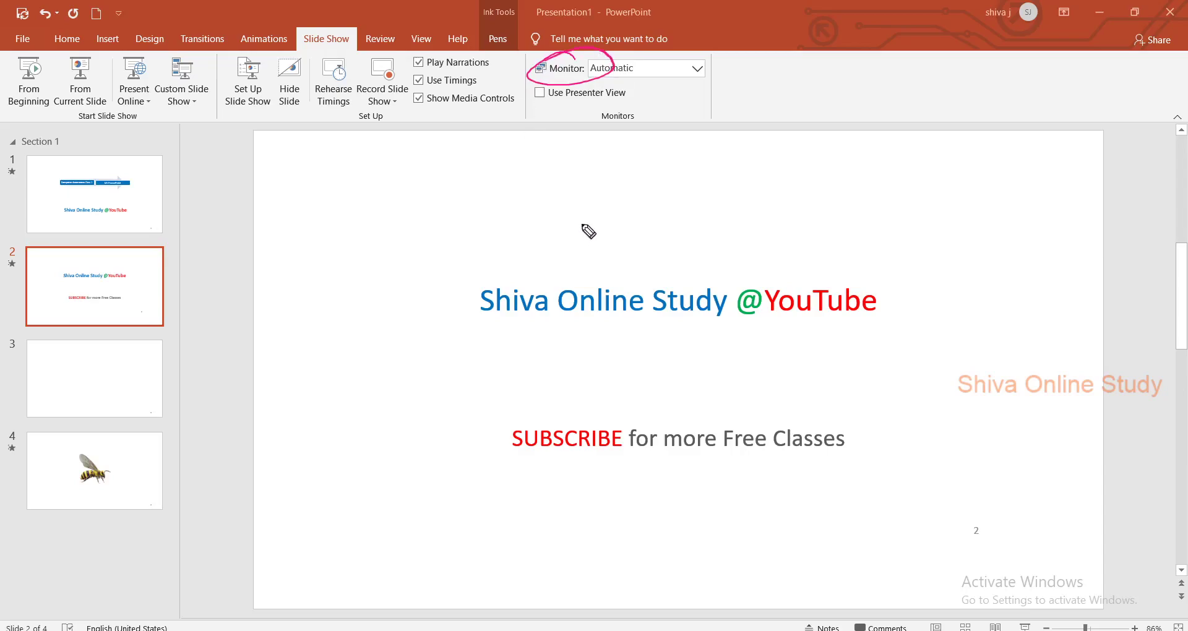
left_click(117, 391)
left_click_drag(343, 241, 334, 380)
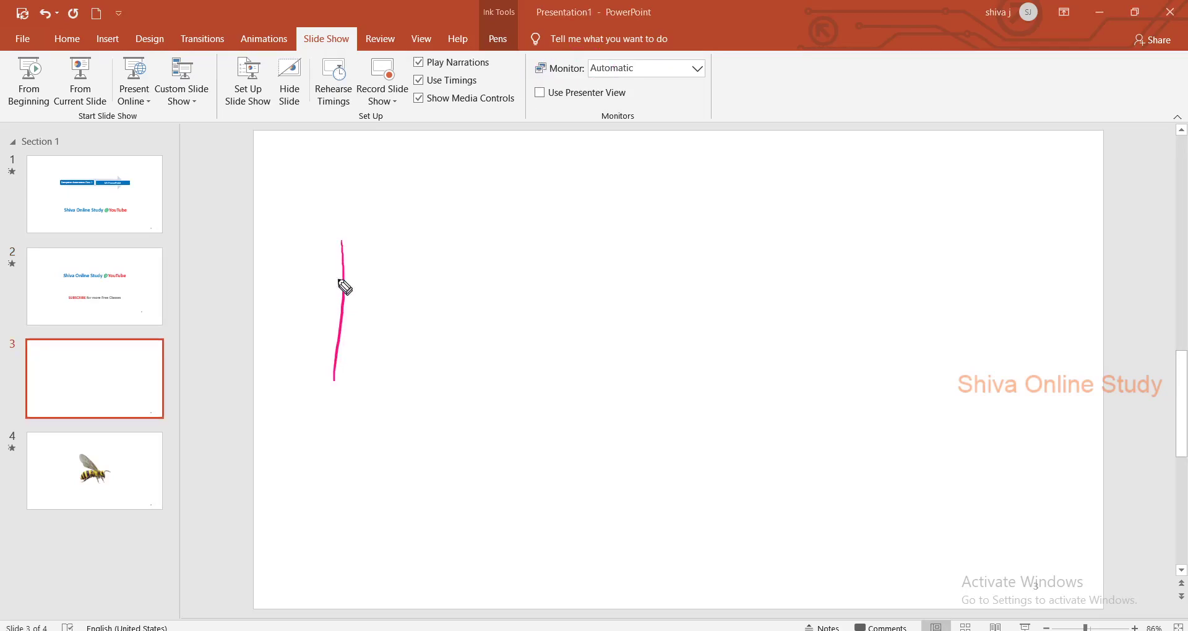
mouse_move(341, 251)
left_mouse_down()
mouse_move(508, 360)
mouse_move(326, 360)
left_mouse_up()
left_click_drag(412, 362, 427, 383)
mouse_move(405, 391)
left_mouse_down()
mouse_move(398, 432)
mouse_move(424, 398)
left_mouse_up()
mouse_move(721, 252)
left_mouse_down()
mouse_move(732, 366)
mouse_move(907, 327)
mouse_move(708, 342)
left_mouse_up()
left_click_drag(797, 386, 798, 406)
left_click_drag(813, 387, 822, 424)
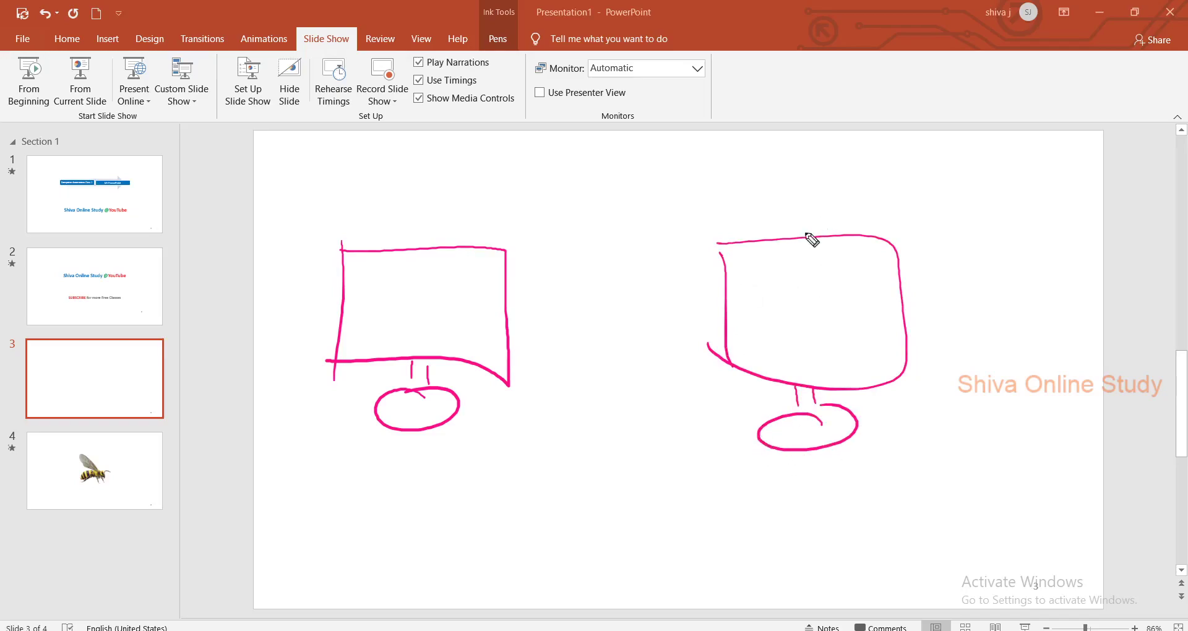
left_click_drag(768, 285, 772, 335)
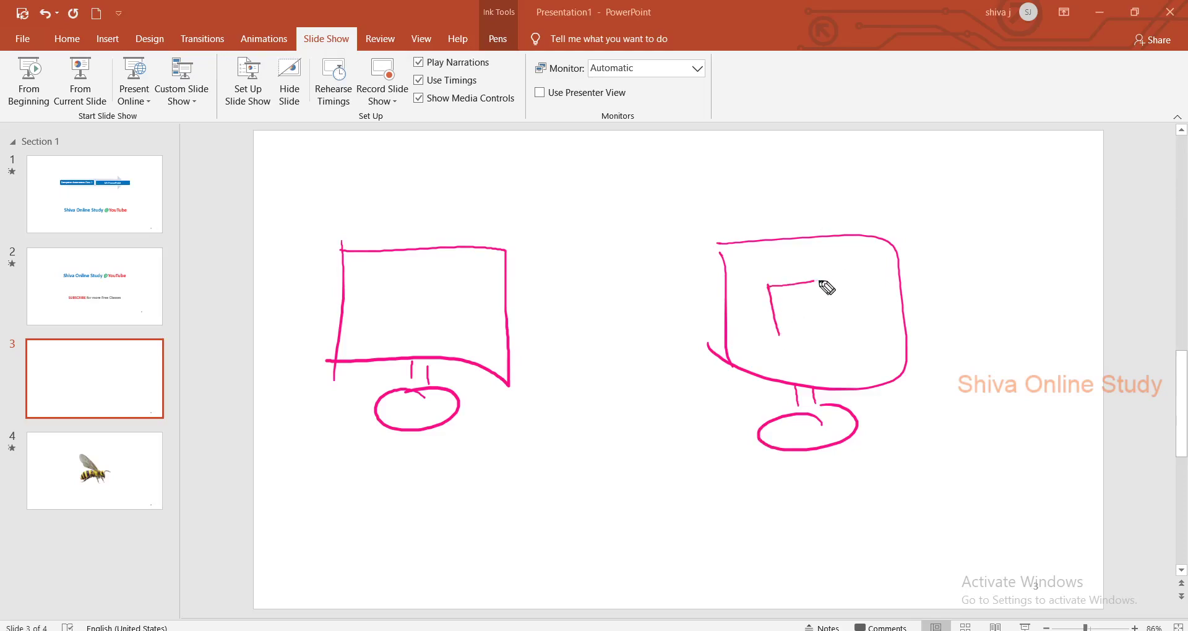
left_click_drag(767, 285, 774, 338)
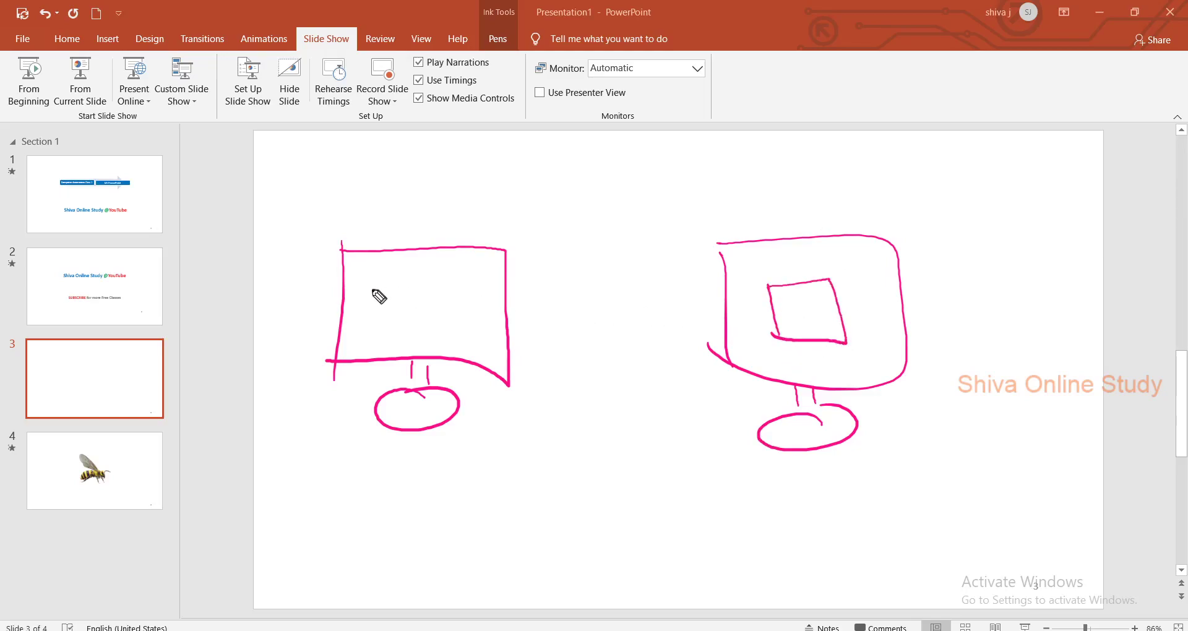
left_click_drag(361, 290, 494, 344)
mouse_move(372, 205)
left_mouse_down()
mouse_move(385, 237)
mouse_move(416, 228)
left_mouse_up()
left_click_drag(435, 205, 433, 221)
left_click_drag(787, 228, 825, 218)
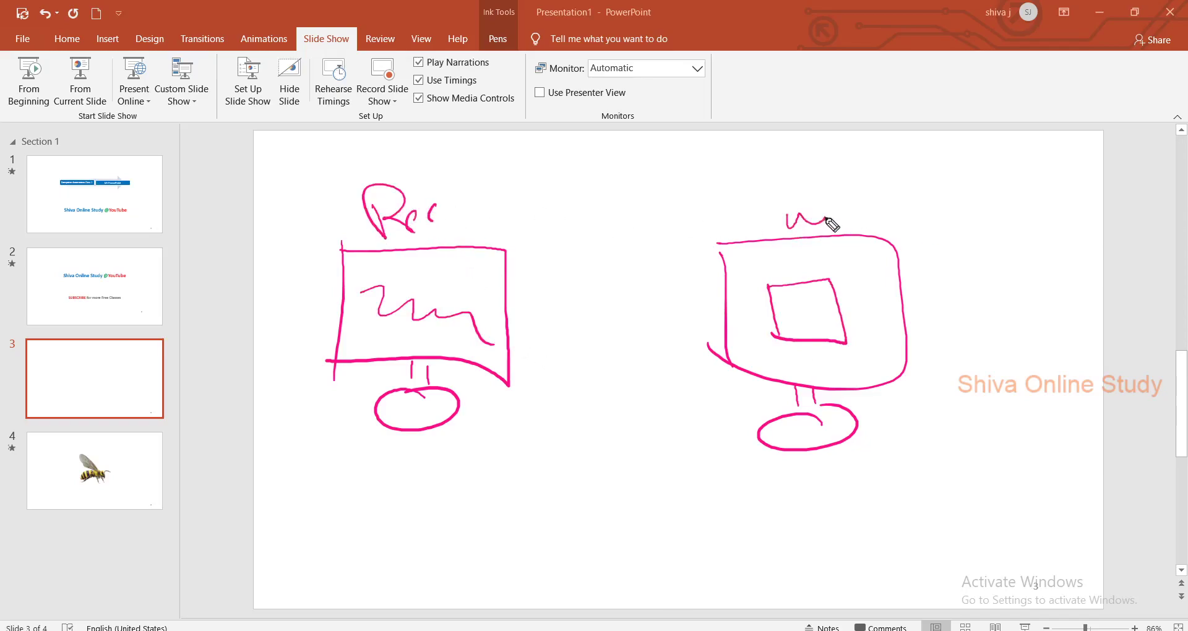
mouse_move(892, 193)
left_mouse_down()
mouse_move(895, 206)
mouse_move(869, 201)
left_mouse_up()
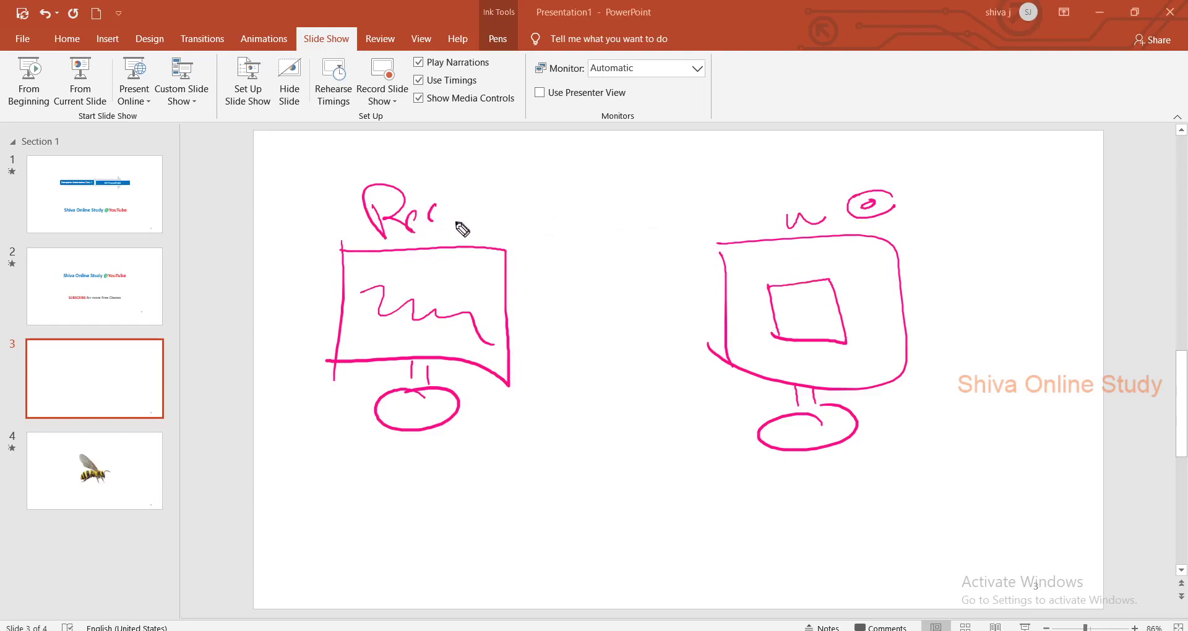
left_click_drag(456, 224, 465, 194)
key("ctrl+a")
key("Delete")
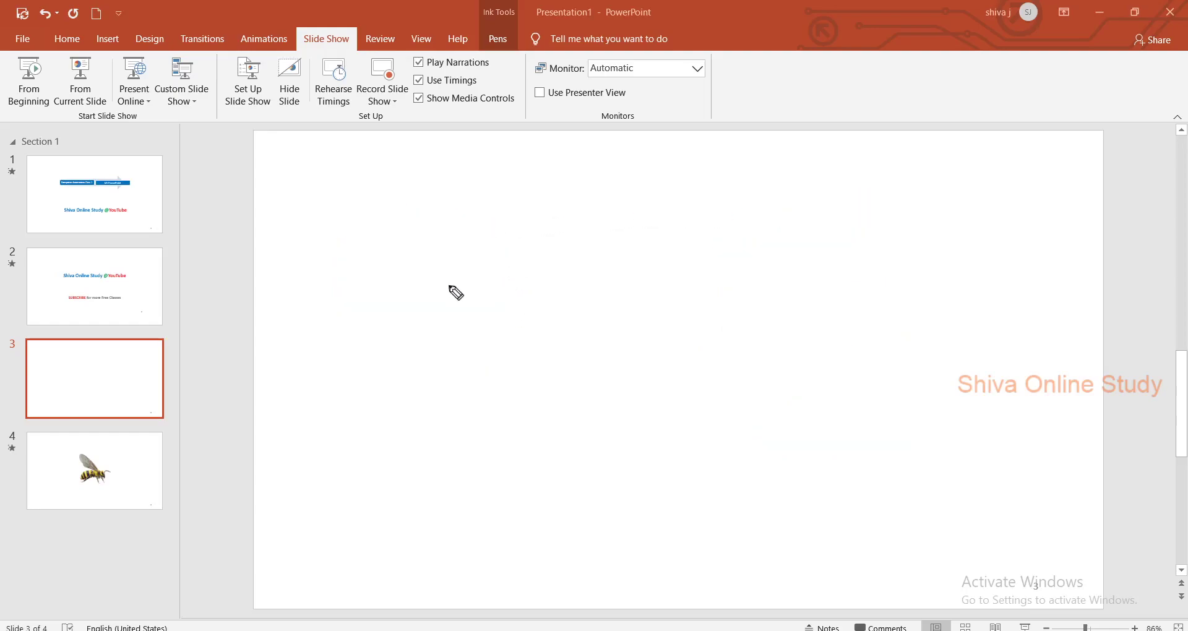
left_click(446, 252)
left_click_drag(179, 196, 188, 455)
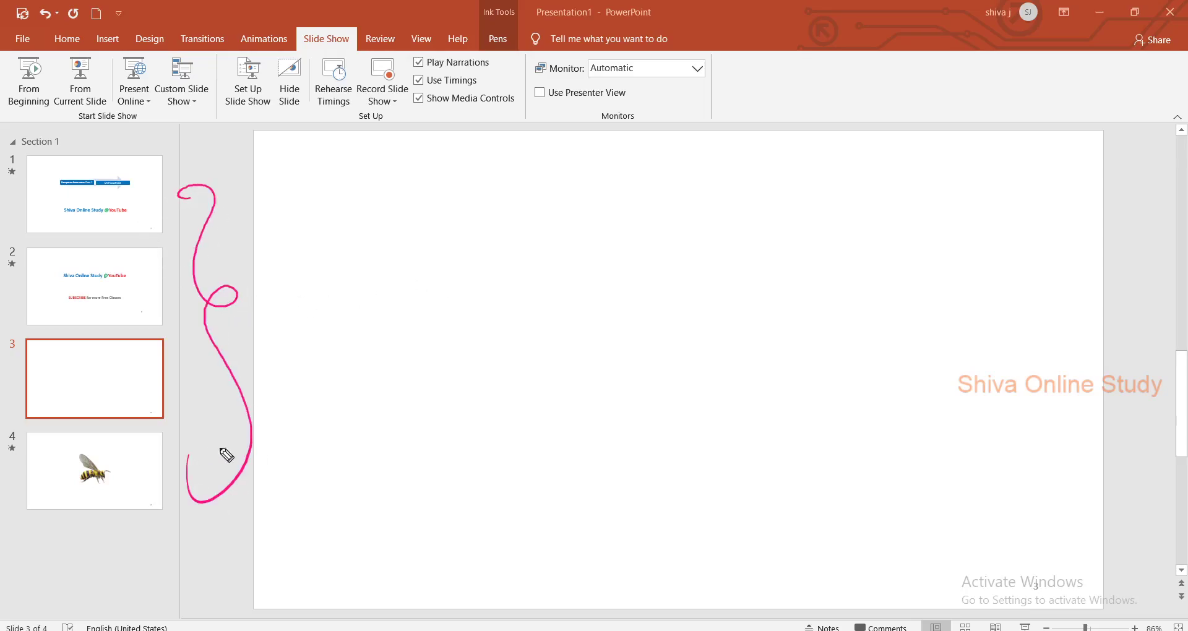
left_click_drag(448, 117, 569, 76)
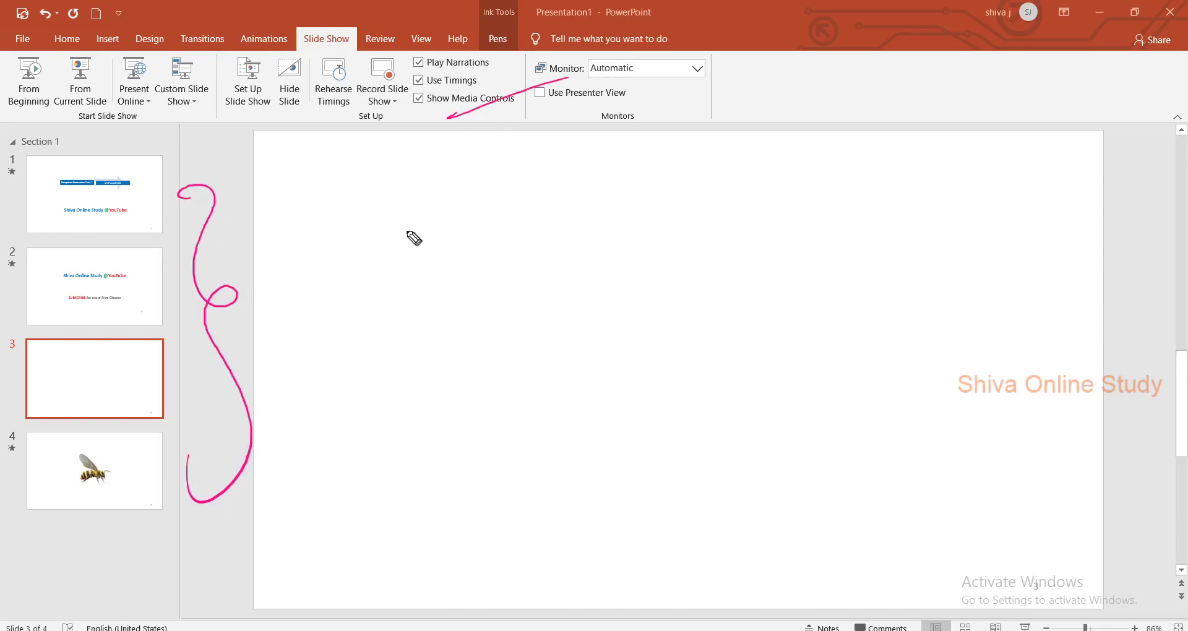
left_click_drag(370, 205, 402, 489)
mouse_move(484, 367)
left_mouse_down()
mouse_move(577, 307)
mouse_move(848, 206)
left_mouse_up()
left_click_drag(770, 188, 823, 295)
left_click_drag(450, 220, 754, 456)
left_click_drag(767, 380, 707, 530)
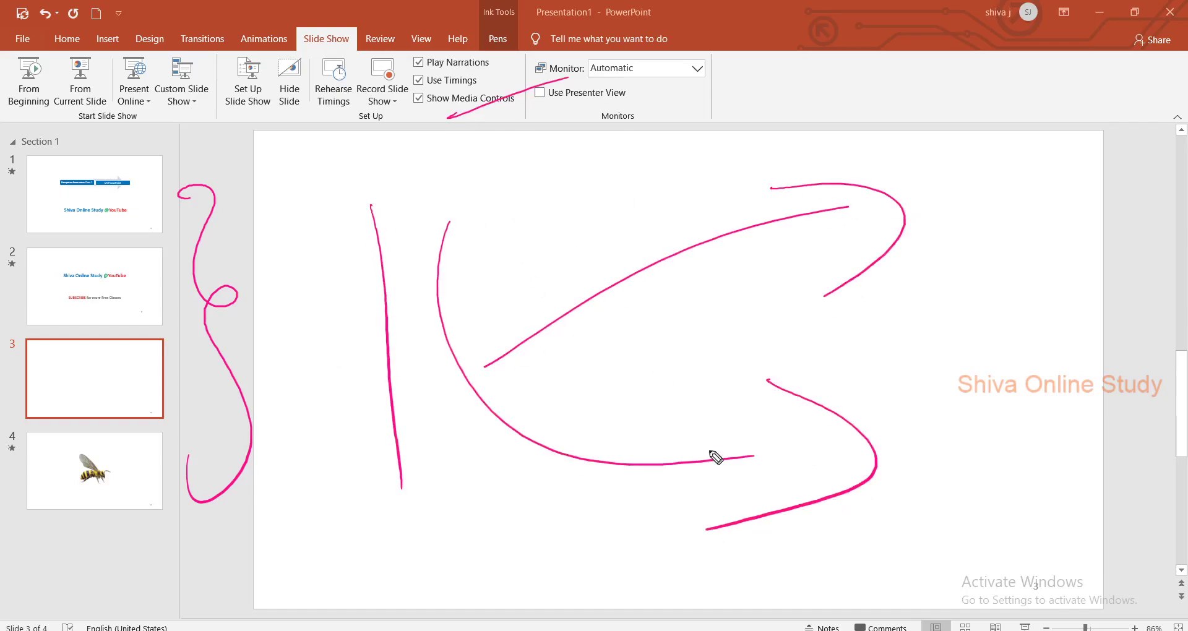
key("e")
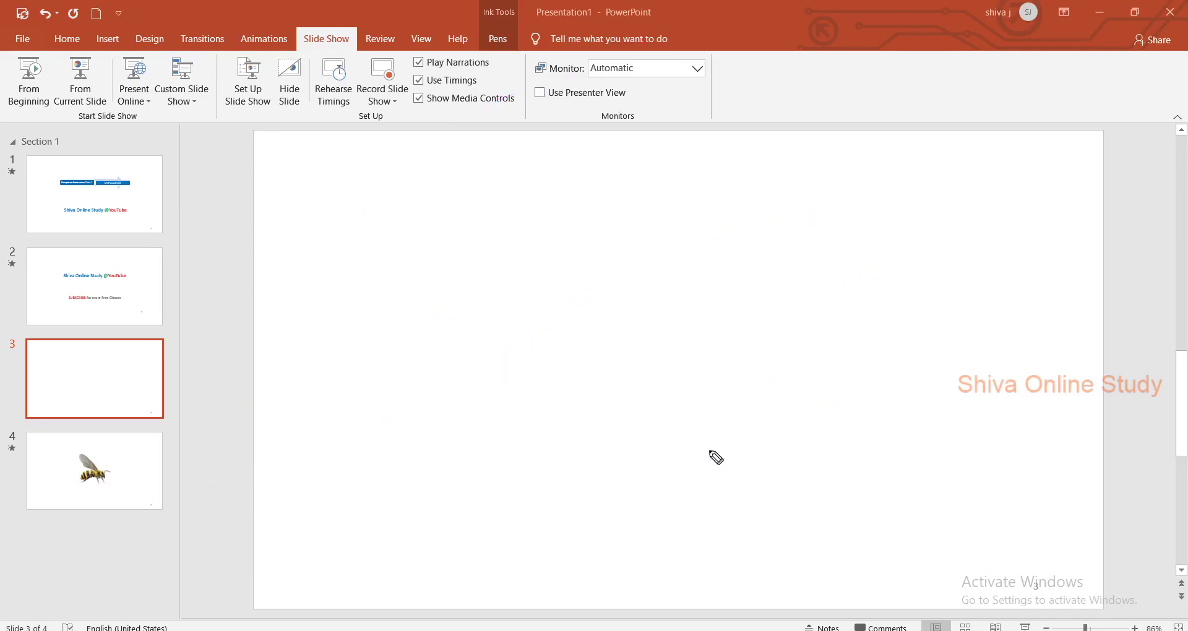
left_click_drag(406, 229, 403, 335)
left_click_drag(471, 361, 471, 386)
mouse_move(490, 354)
left_mouse_down()
mouse_move(494, 376)
mouse_move(525, 385)
mouse_move(478, 388)
left_mouse_up()
left_click_drag(781, 224, 801, 333)
mouse_move(775, 229)
left_mouse_down()
mouse_move(828, 223)
mouse_move(785, 323)
left_mouse_up()
left_click_drag(884, 358, 888, 391)
mouse_move(911, 361)
left_mouse_down()
mouse_move(911, 381)
mouse_move(935, 376)
left_mouse_up()
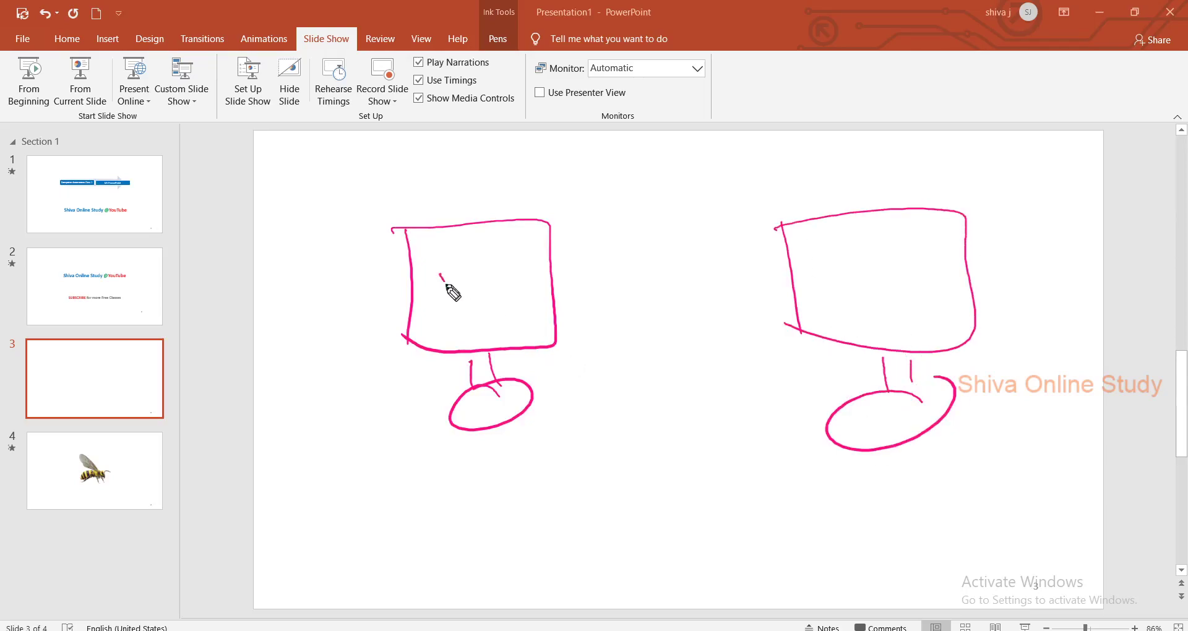
left_click_drag(447, 285, 515, 294)
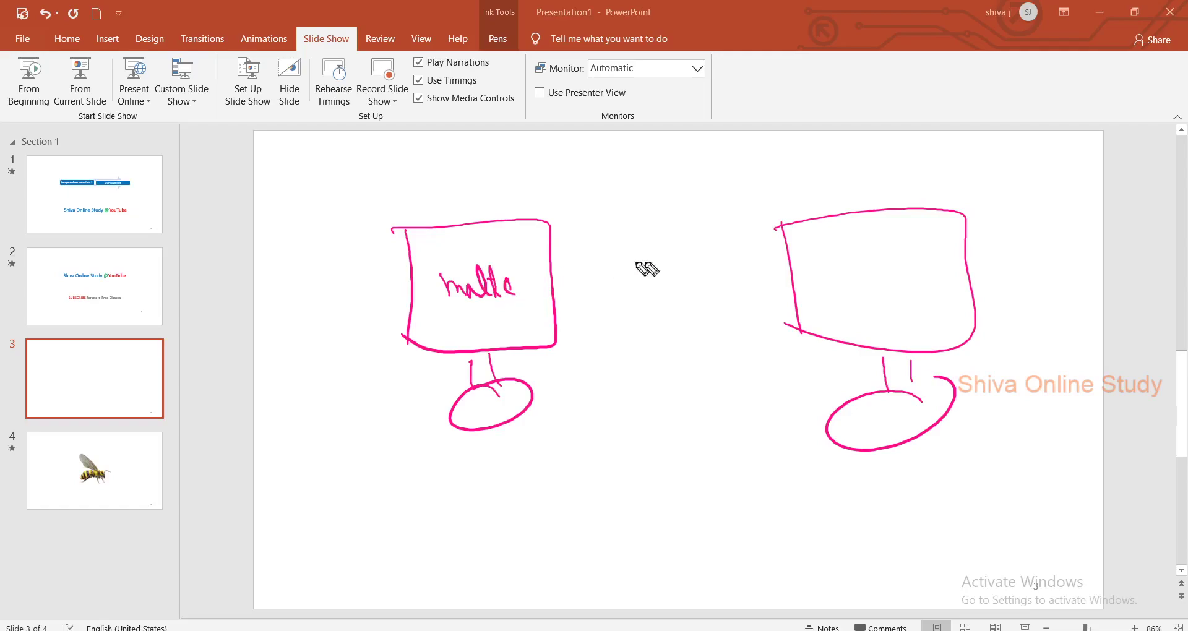
left_click_drag(874, 273, 862, 297)
left_click_drag(874, 290, 953, 297)
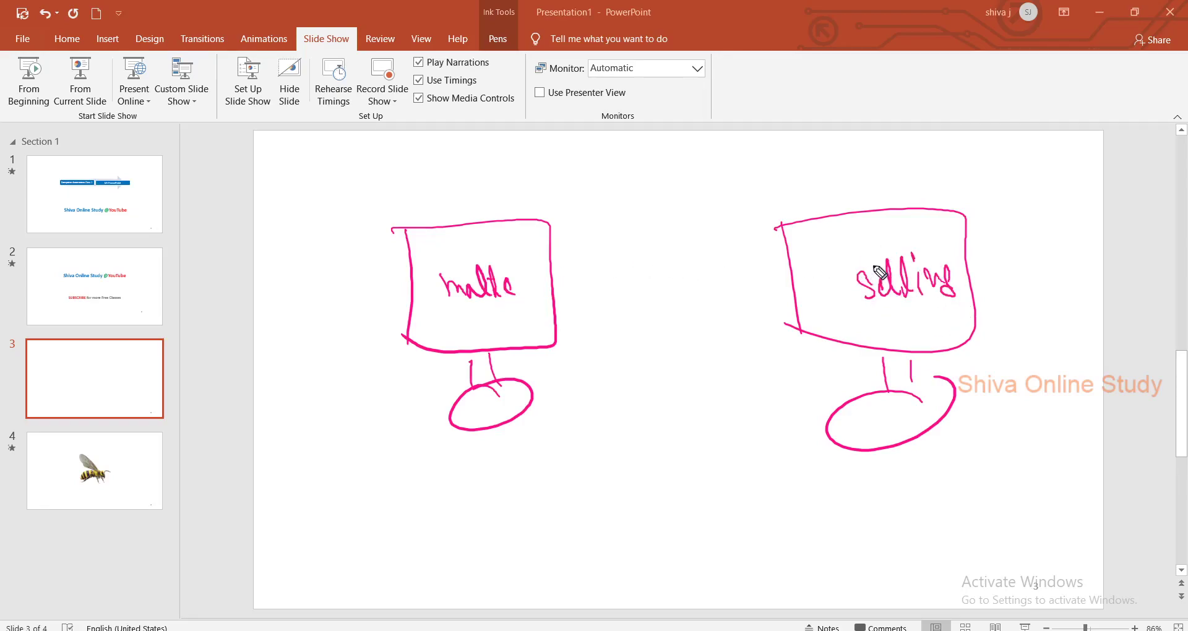
left_click_drag(787, 183, 523, 164)
left_click_drag(518, 148, 533, 193)
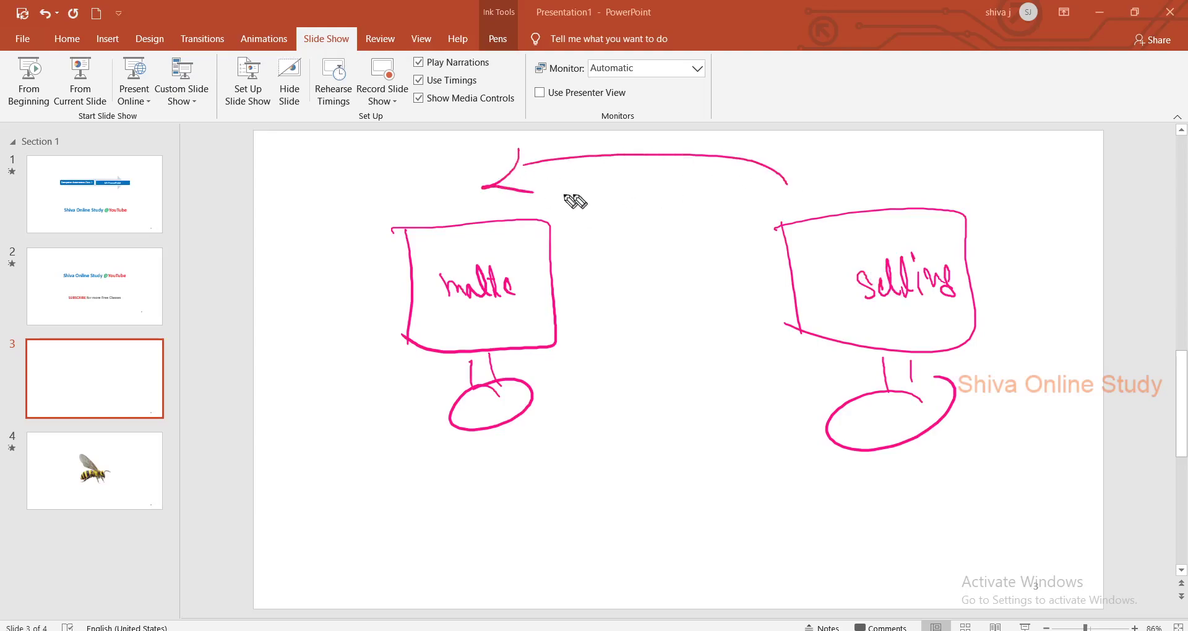
left_click_drag(226, 178, 249, 136)
left_click_drag(218, 126, 285, 143)
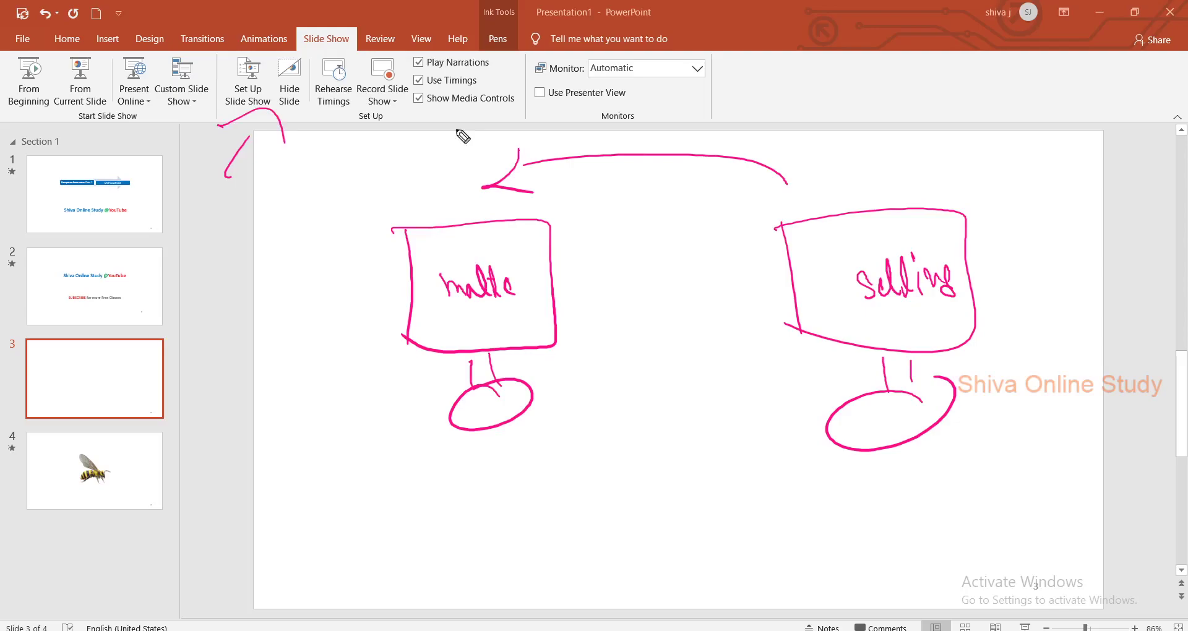
key("Escape")
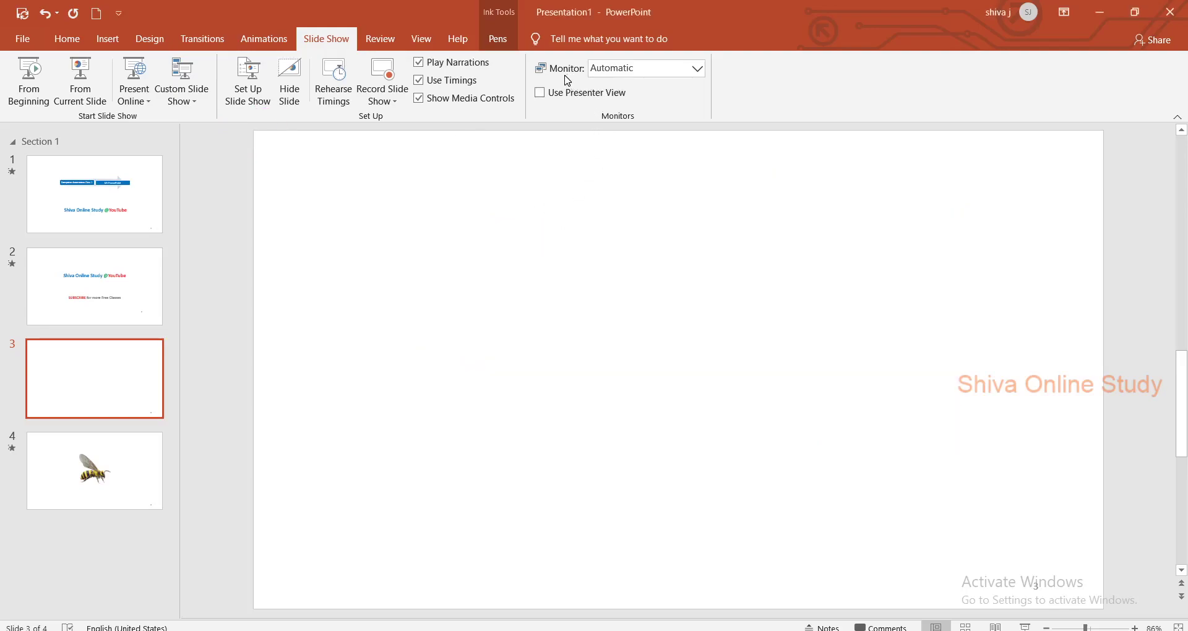
- Turn off Use Presenter View in the Monitor dropdown
left_click(678, 73)
left_click(541, 93)
key("ctrl")
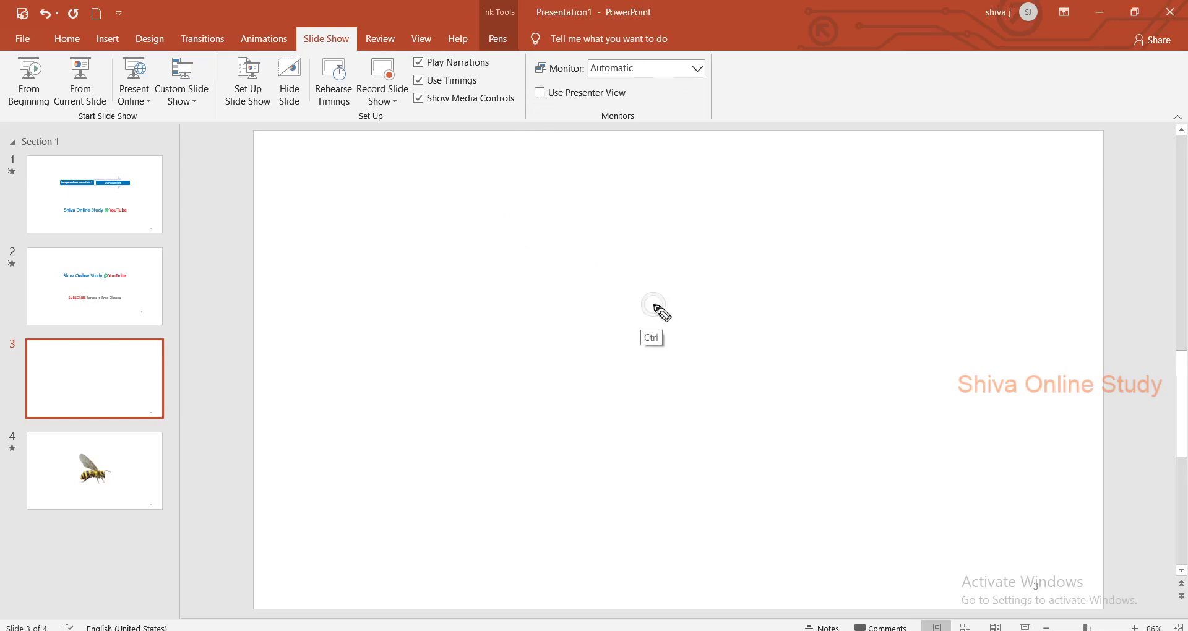
- Sketch an ink loop and rounded boxes on slide 3, then return to slide 1
left_click_drag(892, 276, 898, 322)
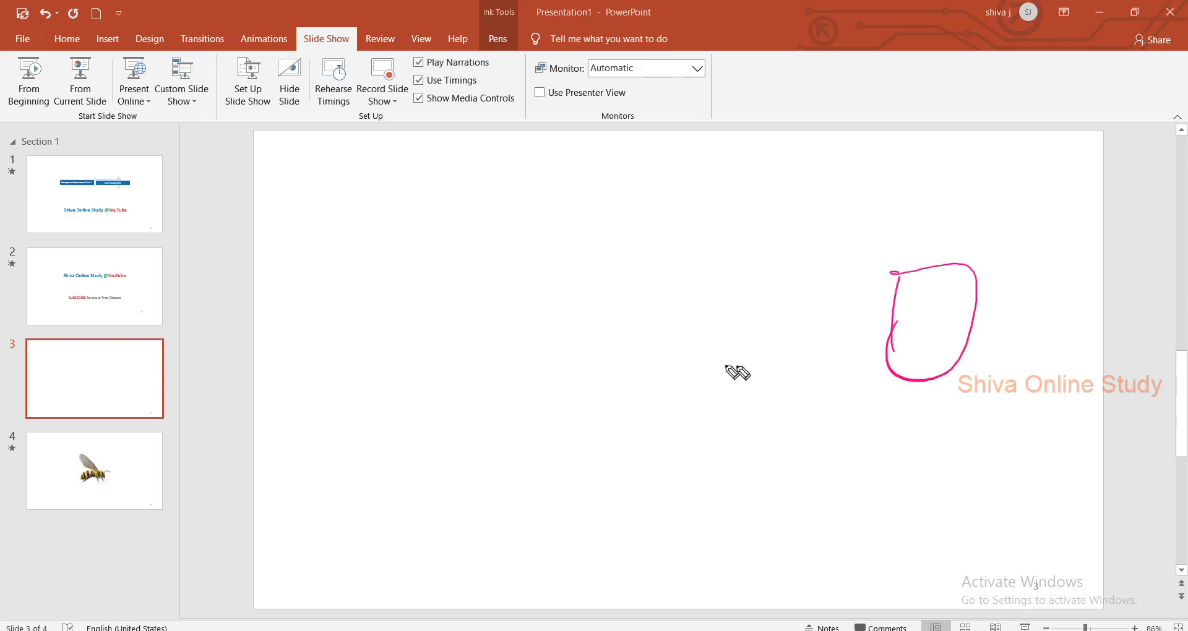
mouse_move(526, 277)
left_mouse_down()
mouse_move(526, 378)
mouse_move(650, 409)
left_mouse_up()
left_click_drag(497, 338, 646, 410)
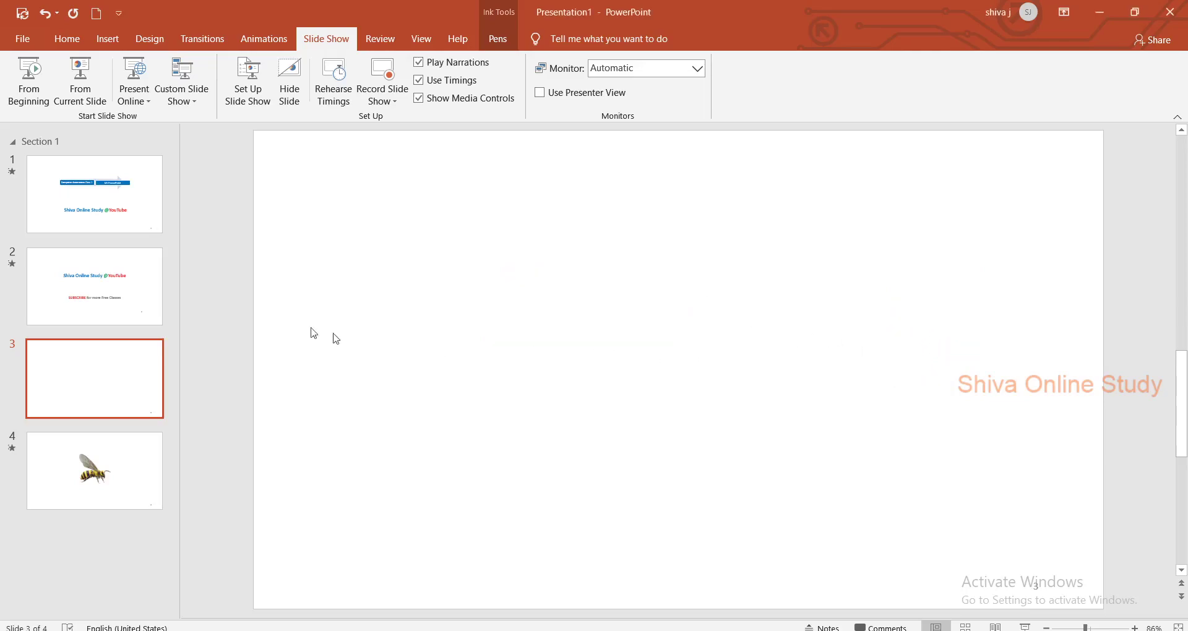
left_click(84, 206)
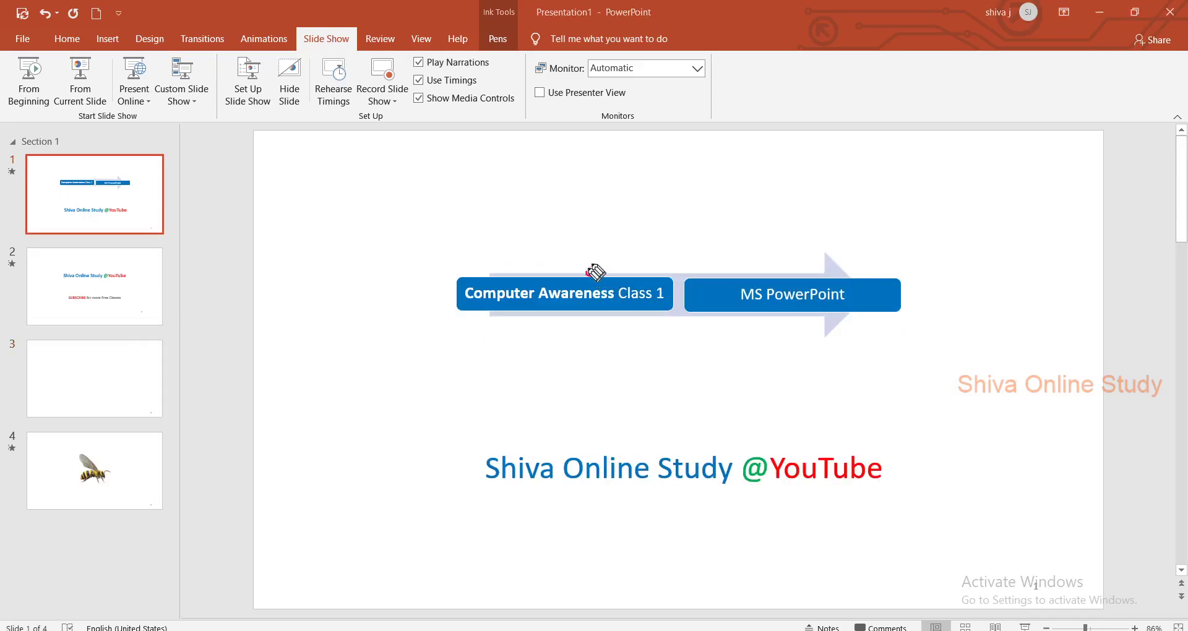
left_click_drag(588, 273, 1013, 199)
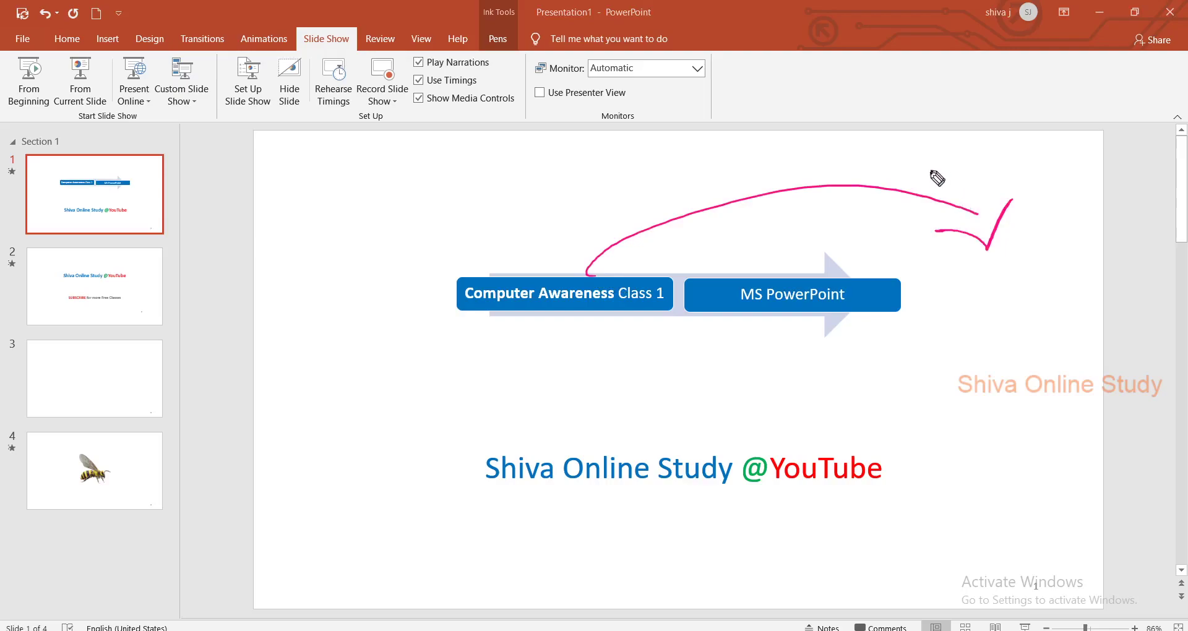
left_click(1004, 255)
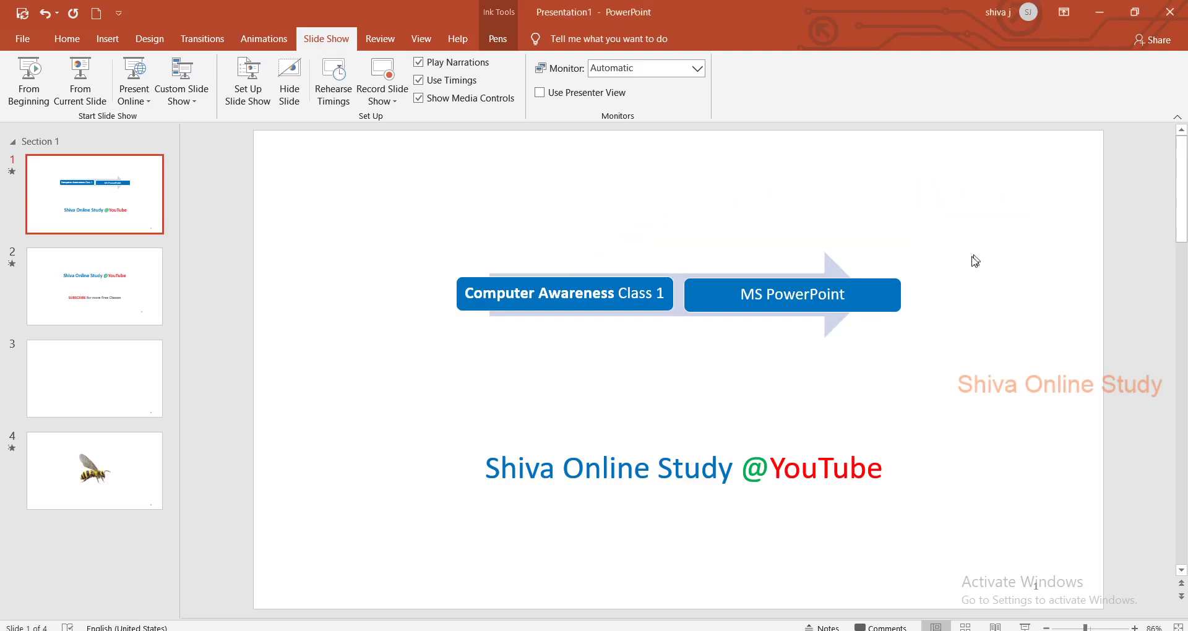
left_click_drag(503, 198, 492, 197)
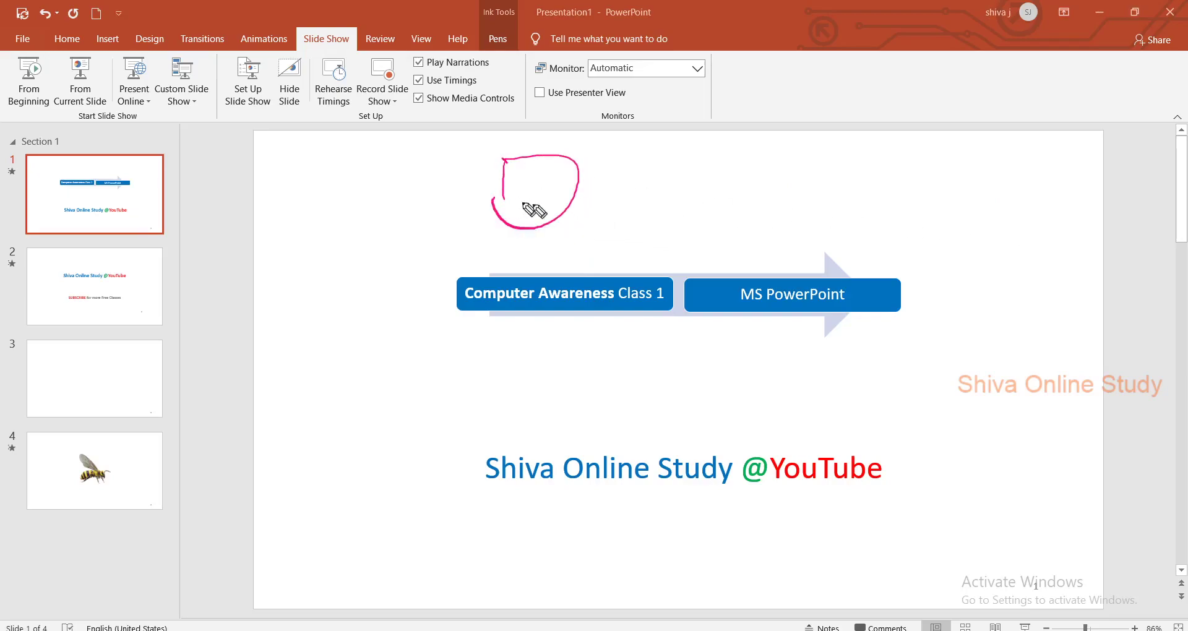
mouse_move(852, 164)
left_mouse_down()
mouse_move(928, 214)
mouse_move(859, 213)
left_mouse_up()
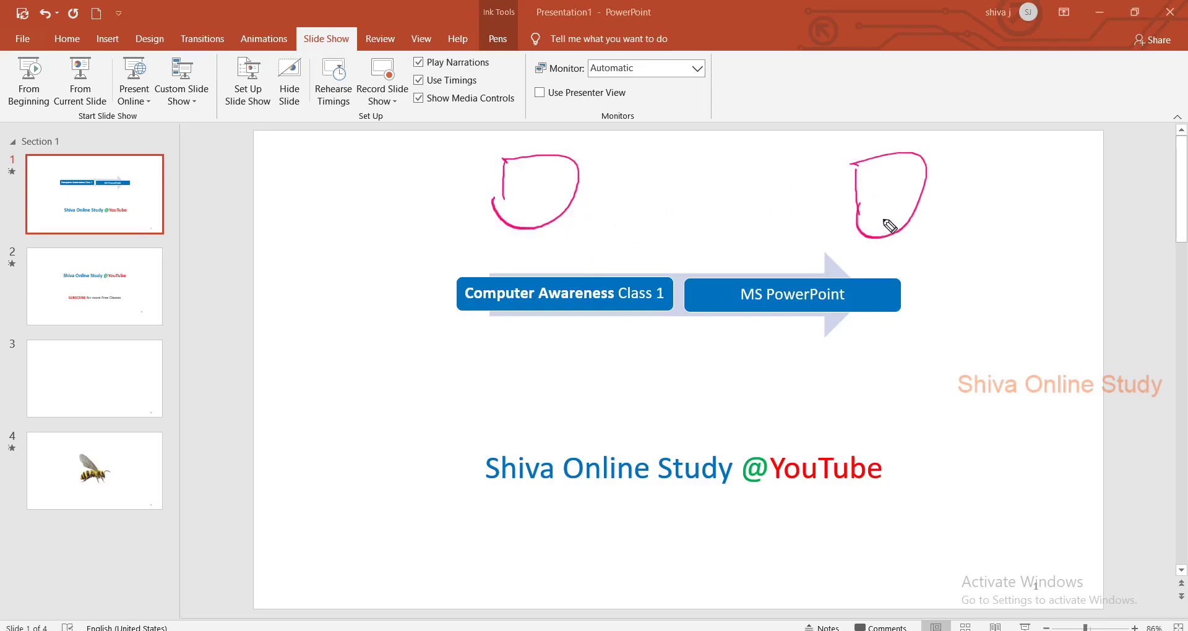
left_click(860, 163)
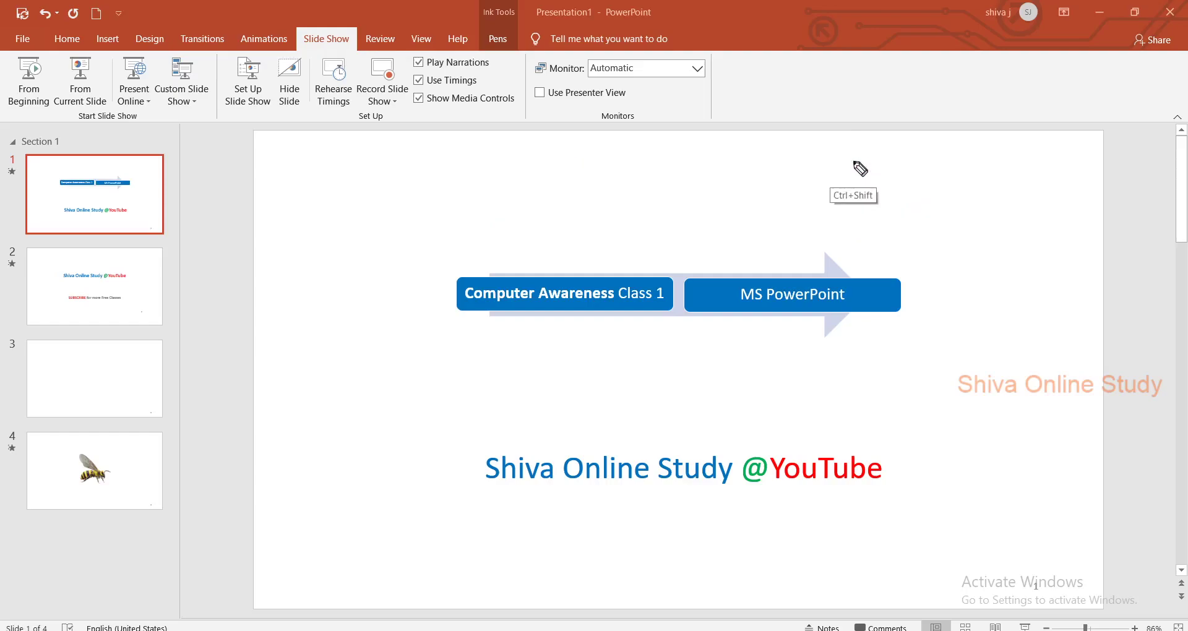
key("Escape")
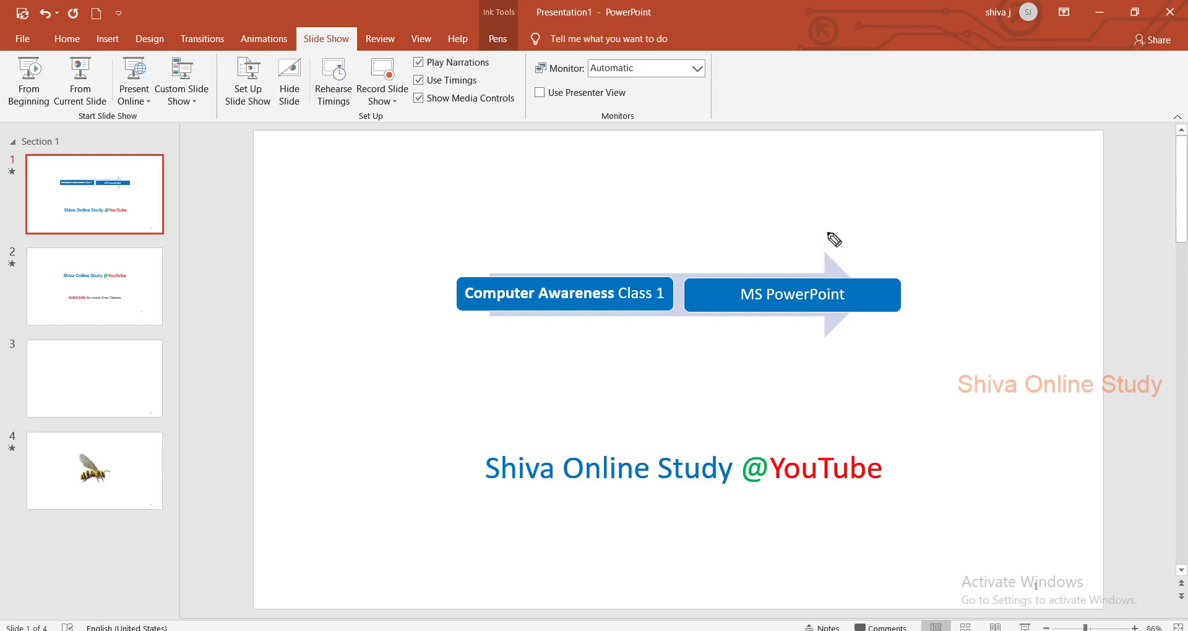
mouse_move(878, 209)
left_mouse_down()
mouse_move(884, 189)
mouse_move(923, 234)
left_mouse_up()
mouse_move(940, 196)
left_mouse_down()
mouse_move(959, 228)
mouse_move(976, 229)
left_mouse_up()
mouse_move(959, 308)
left_mouse_down()
mouse_move(923, 369)
mouse_move(1059, 354)
left_mouse_up()
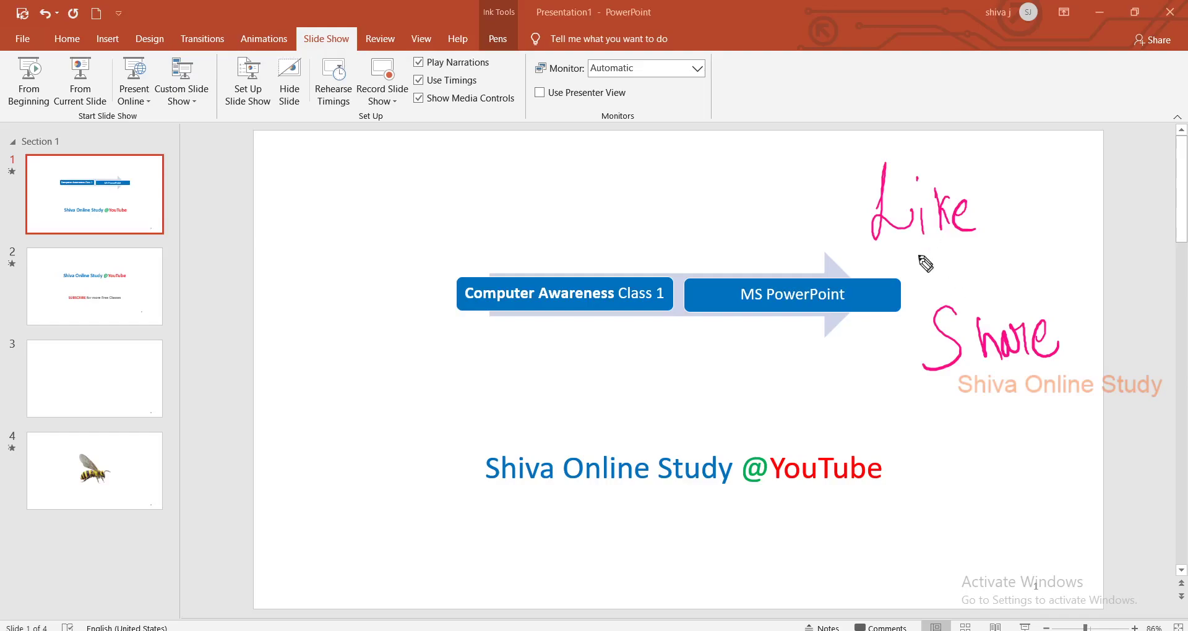
key("e")
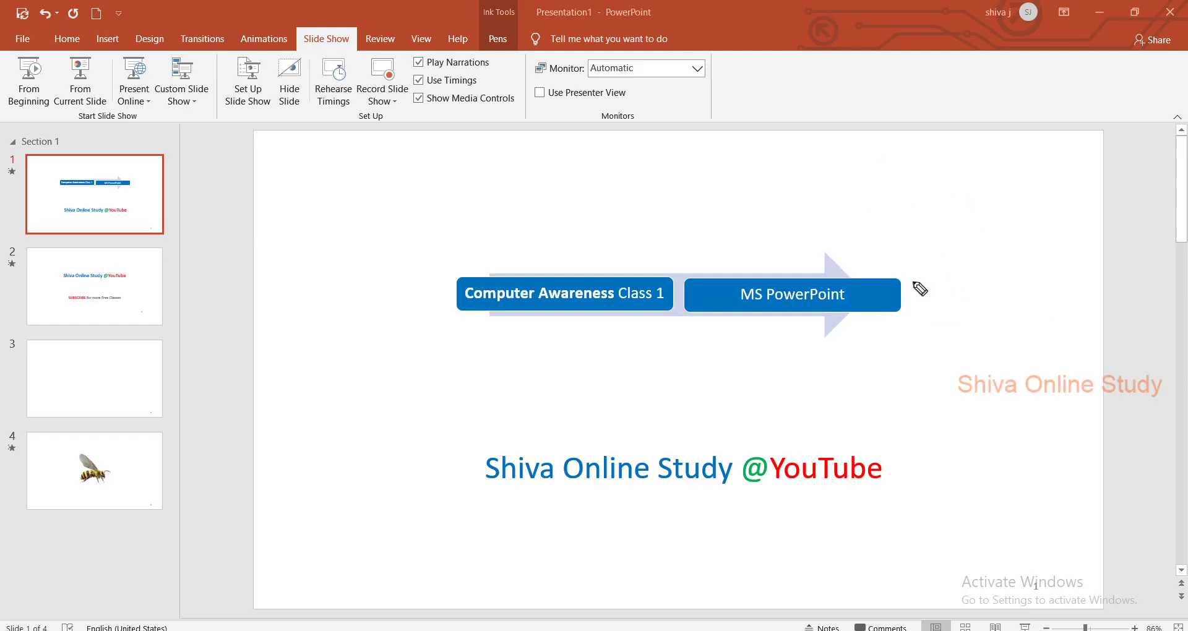